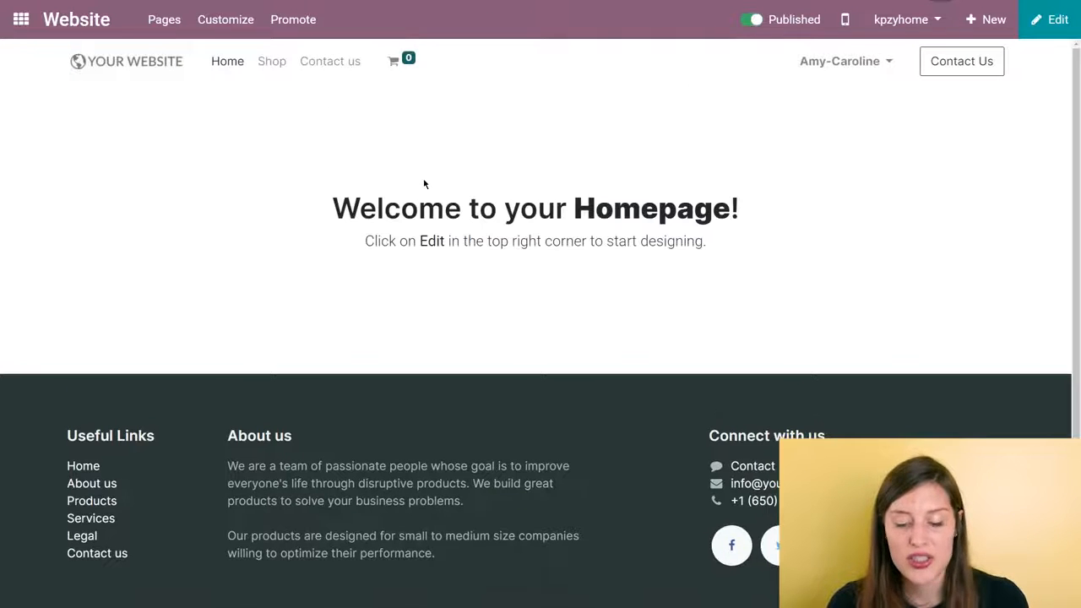
- Start editing the homepage and open the theme selection, agreeing to leave the editor and reset colour customizations
click(1055, 21)
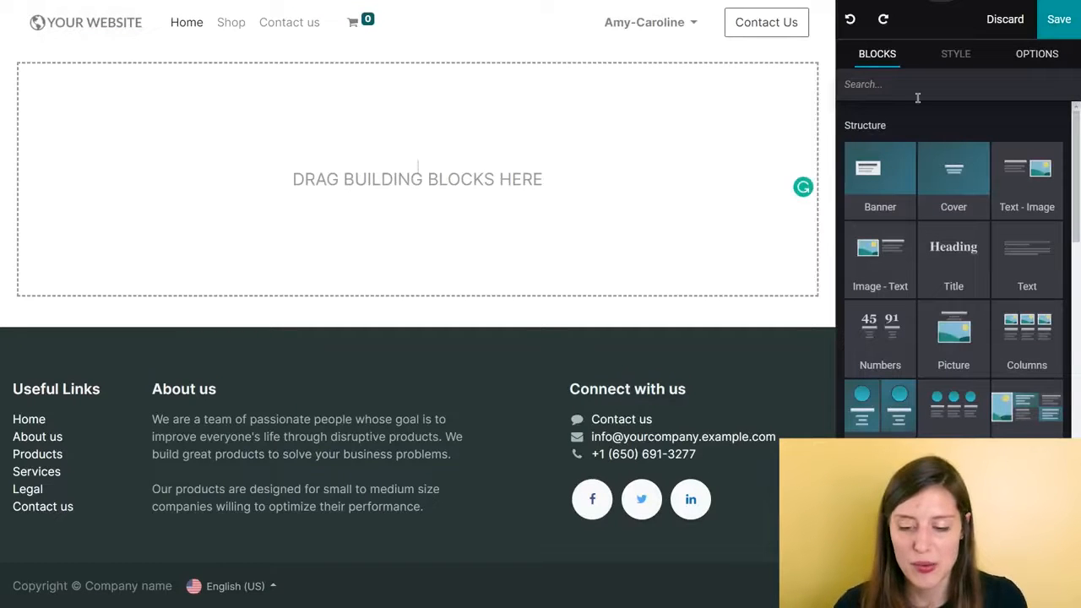
click(1038, 53)
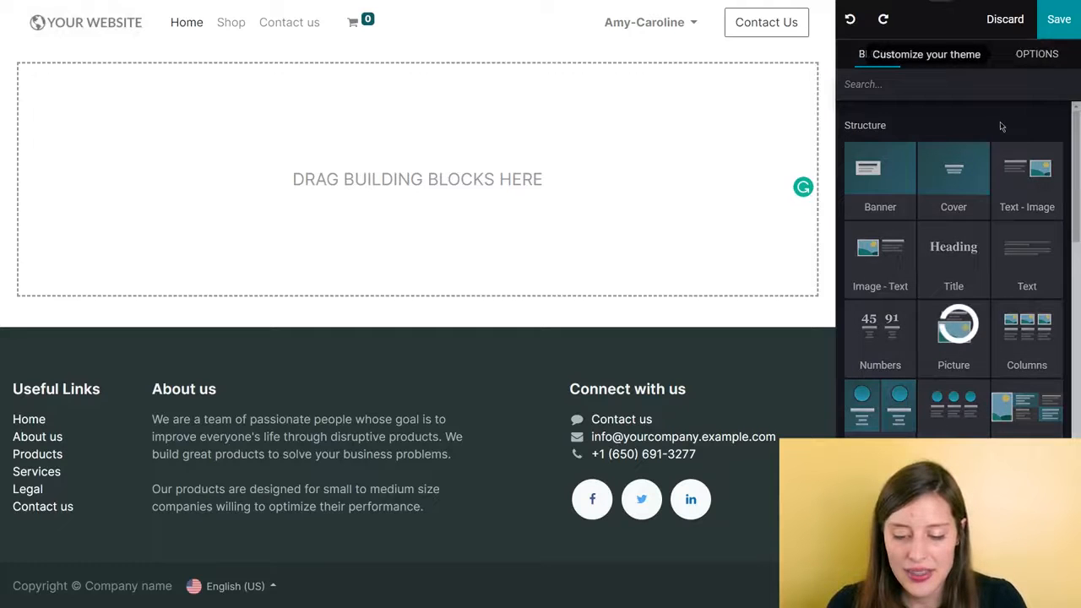
scroll(985, 148, down, 5)
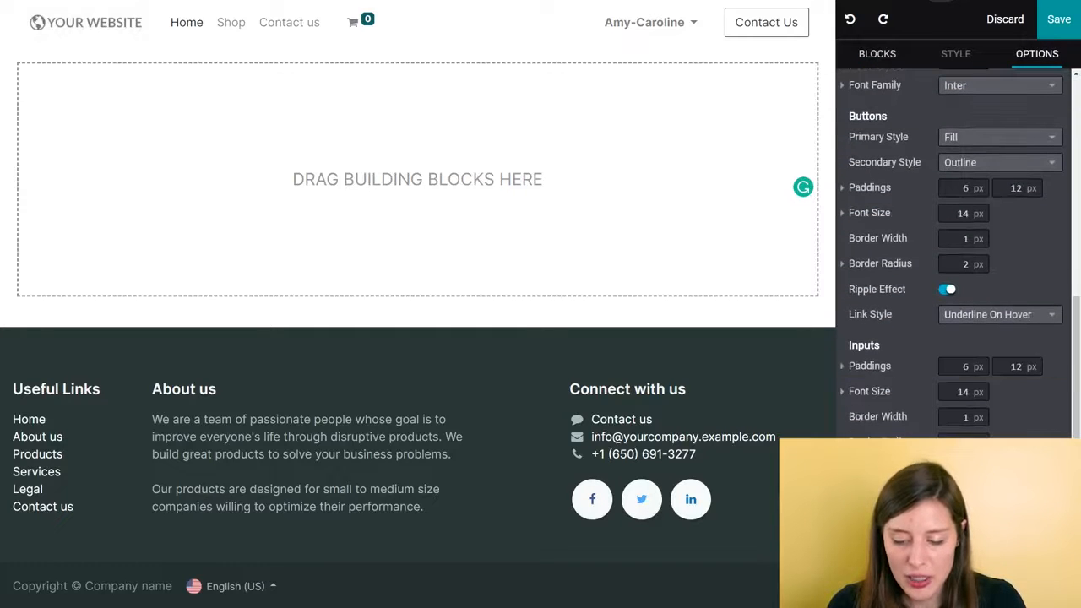
click(980, 564)
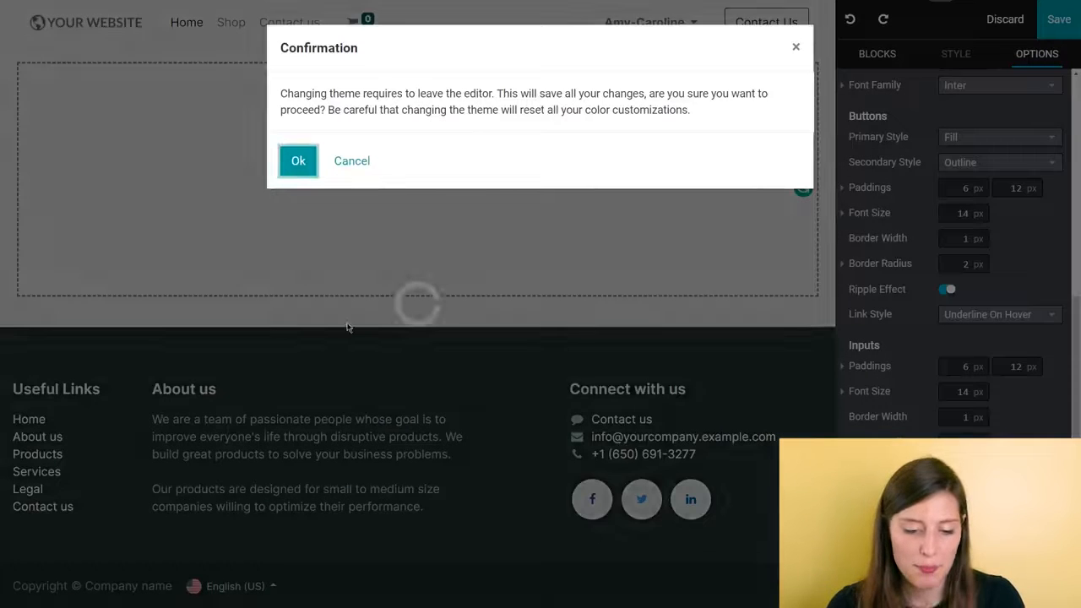
click(298, 162)
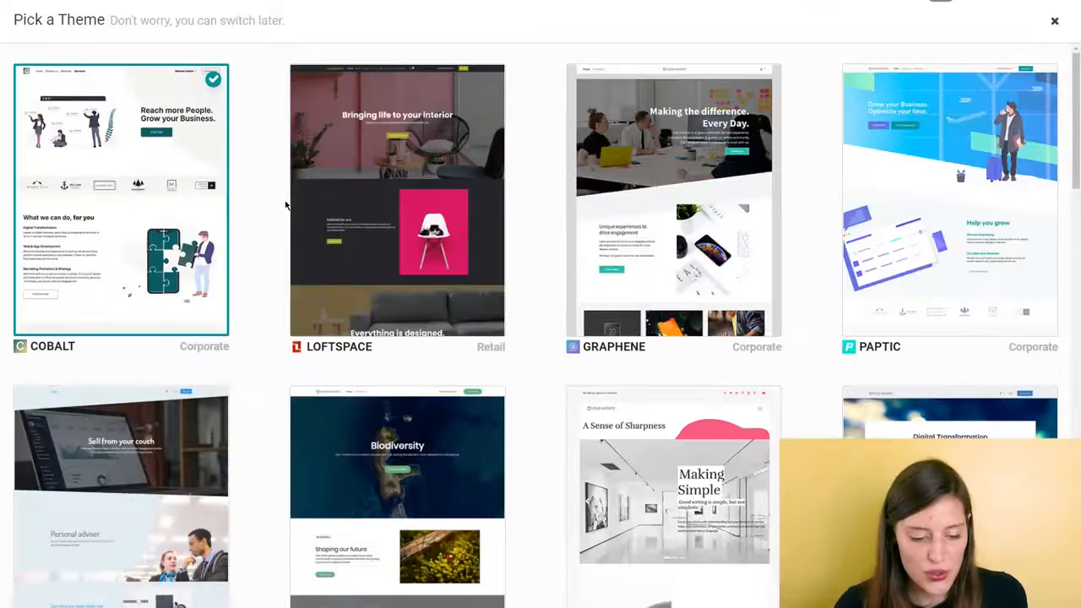
- Apply the Loftspace retail theme to the website
scroll(591, 338, down, 4)
scroll(675, 363, up, 3)
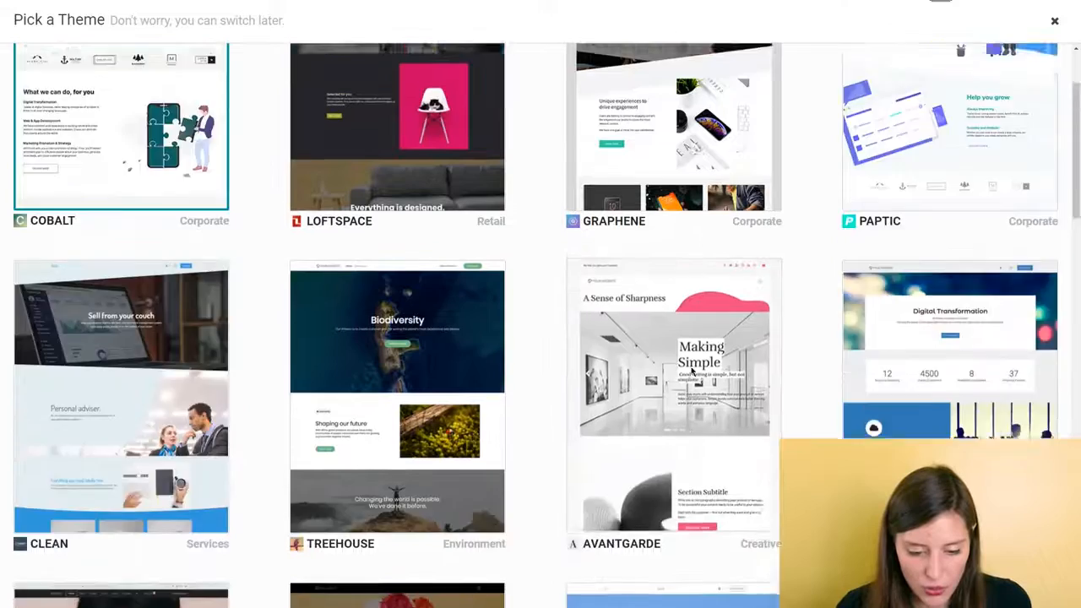
scroll(691, 371, up, 1)
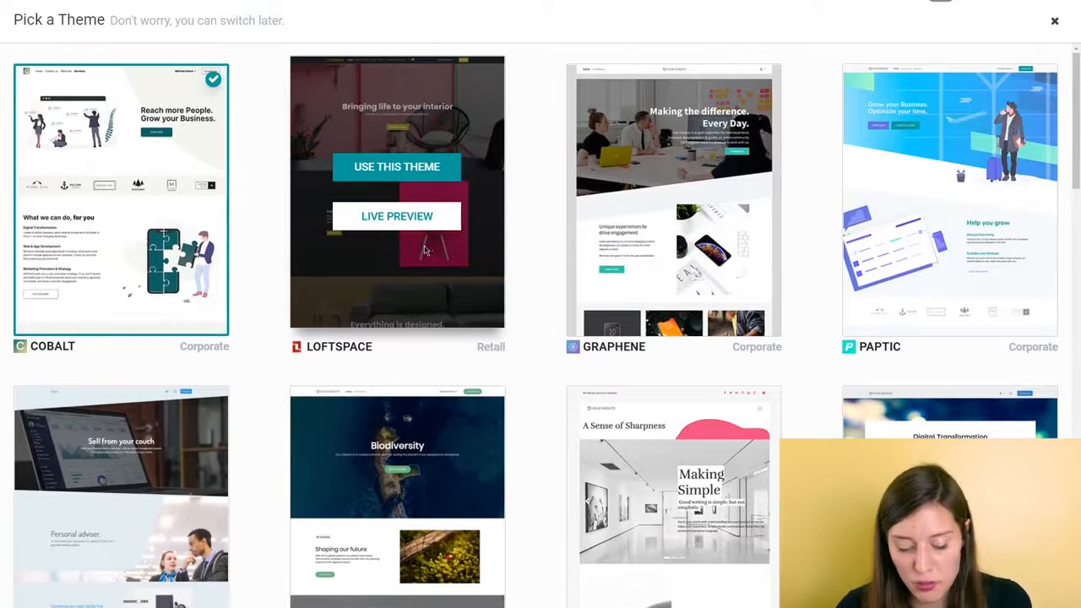
click(394, 168)
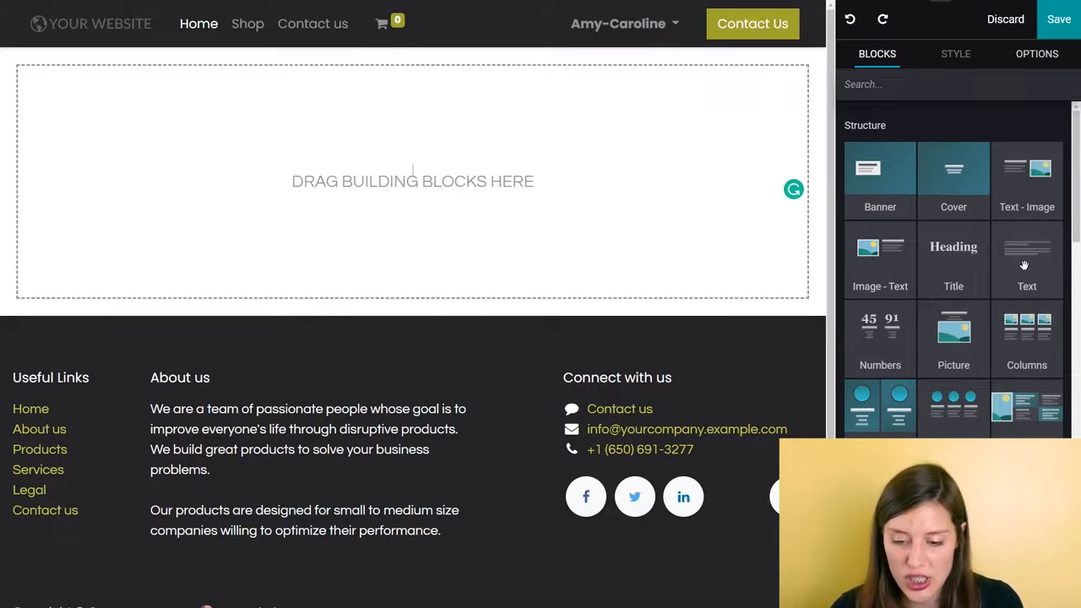
- Add a Cover block to the empty homepage and place a Columns block directly beneath it
drag(965, 182, 605, 198)
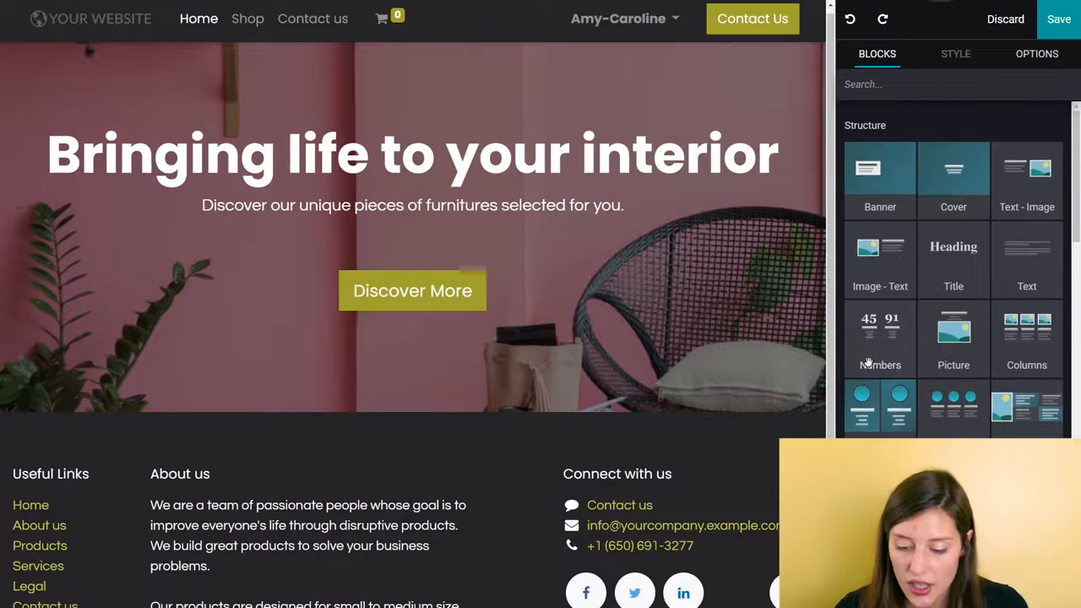
scroll(993, 388, down, 2)
scroll(999, 383, up, 2)
drag(1027, 341, 405, 450)
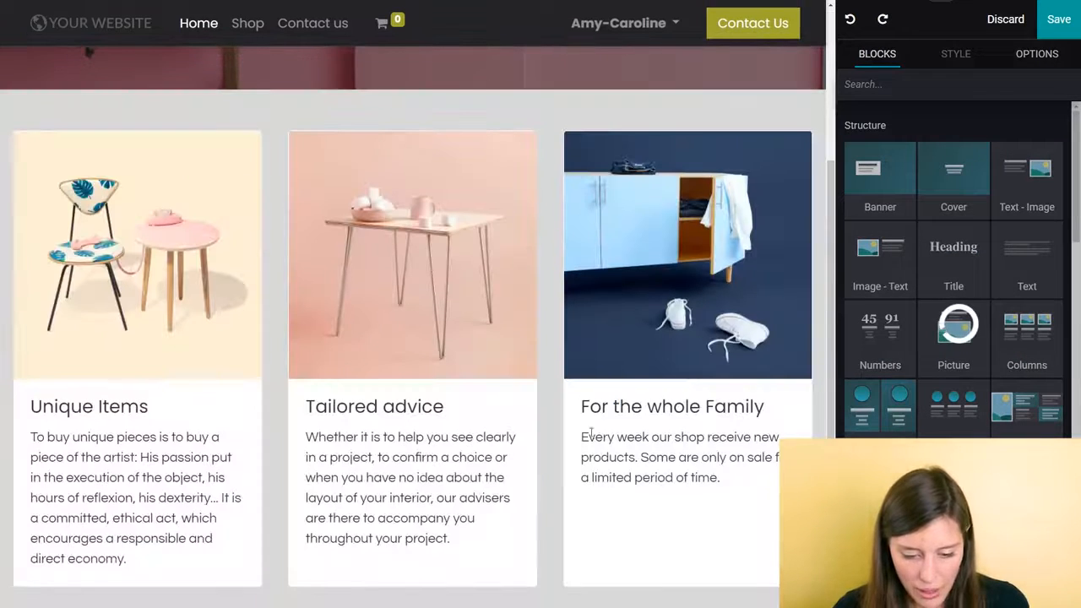
- Add the customer quotes carousel block between the three columns and the footer
scroll(1003, 380, down, 5)
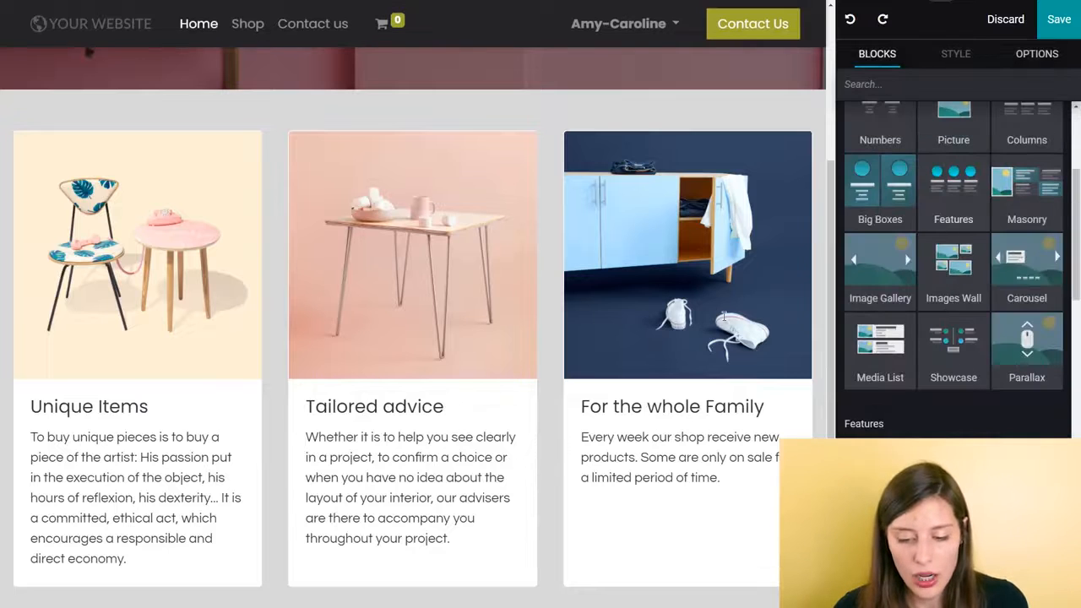
scroll(993, 323, down, 7)
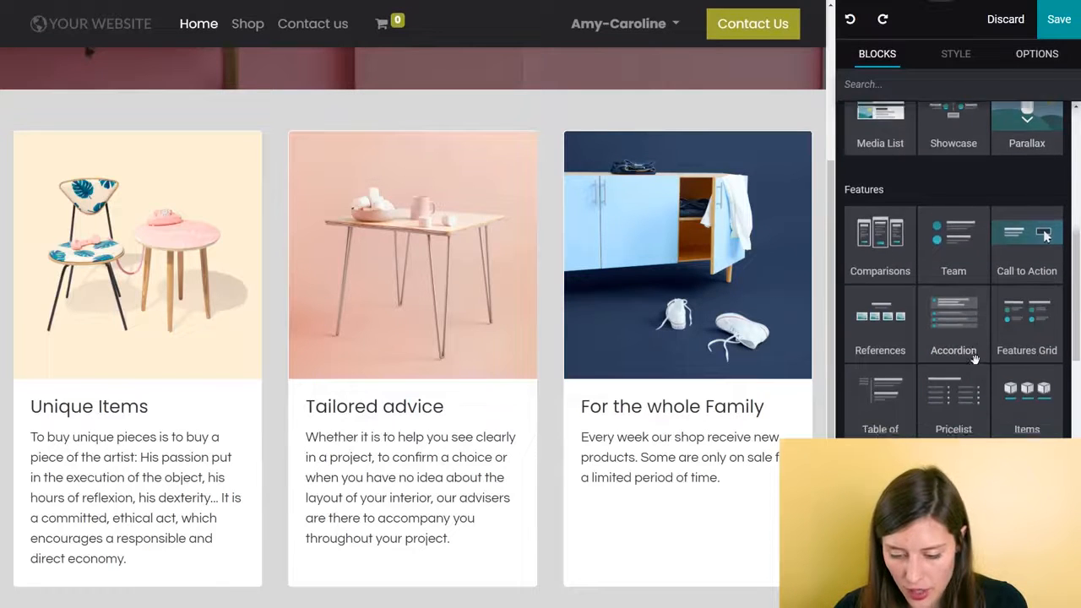
scroll(541, 374, down, 4)
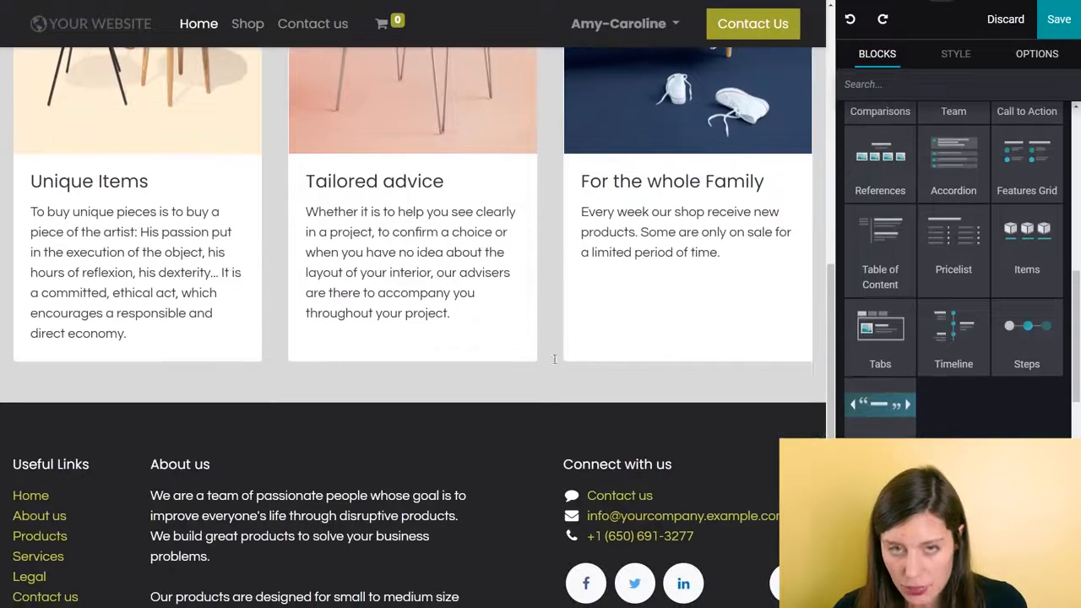
drag(888, 409, 422, 414)
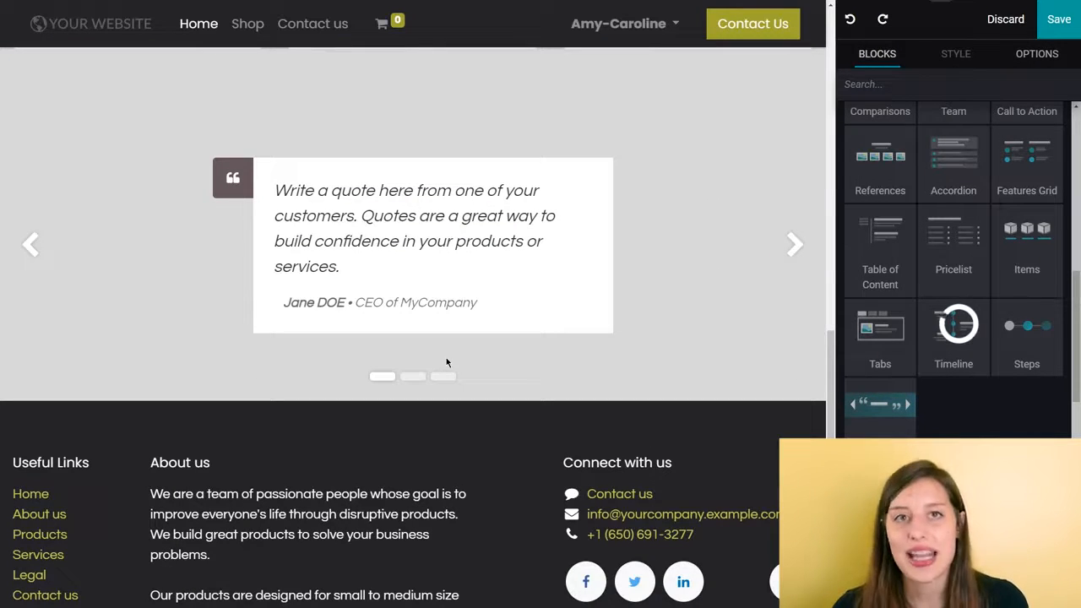
- Replace the Cover block's heading with "Awaken your inner home designer!"
scroll(446, 358, up, 2)
scroll(445, 348, up, 8)
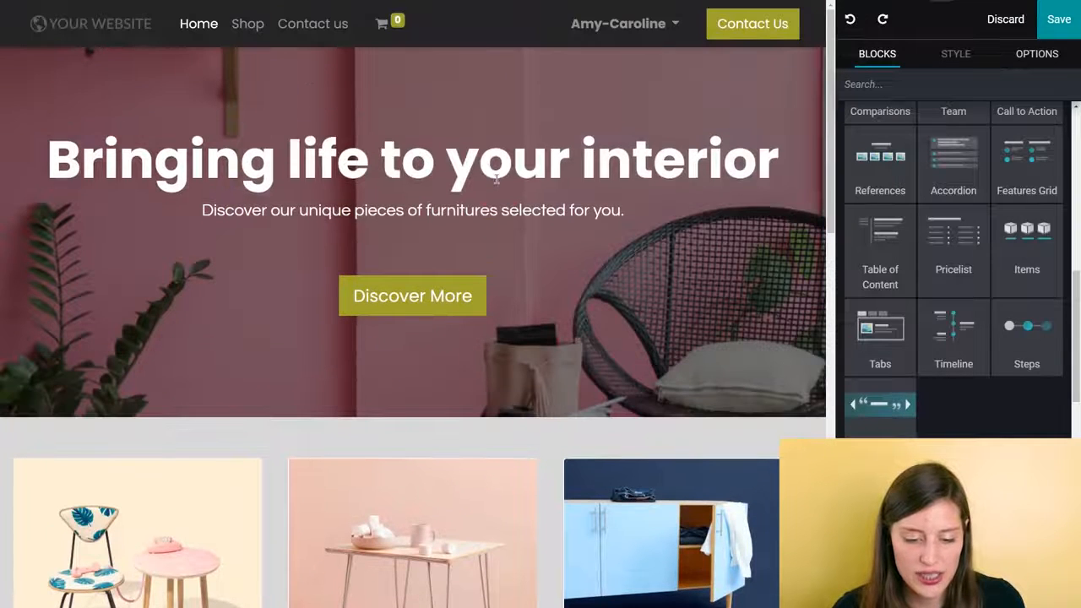
click(497, 180)
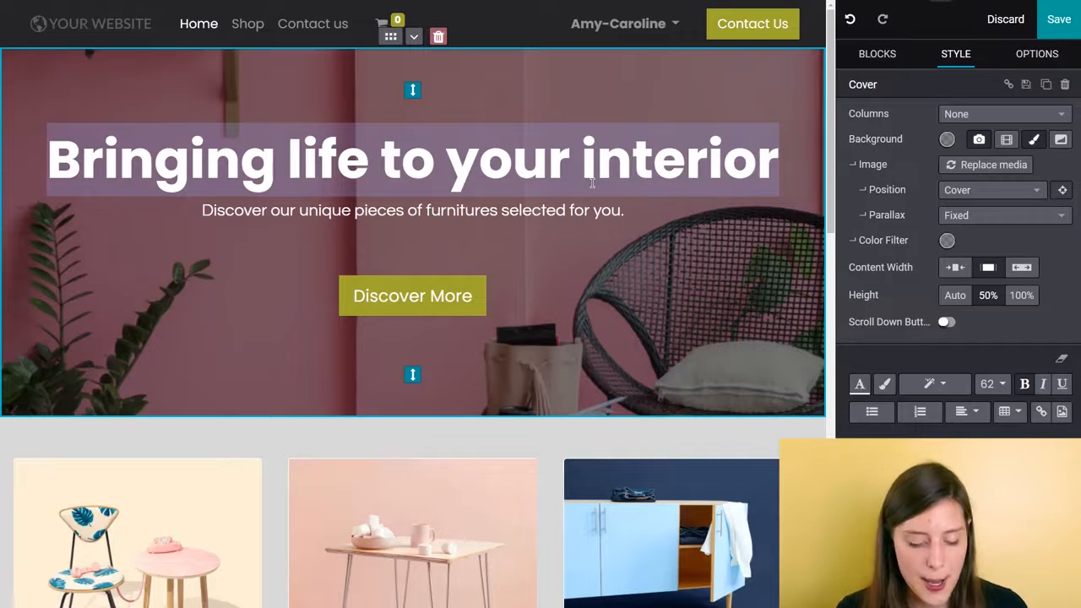
text(Awake)
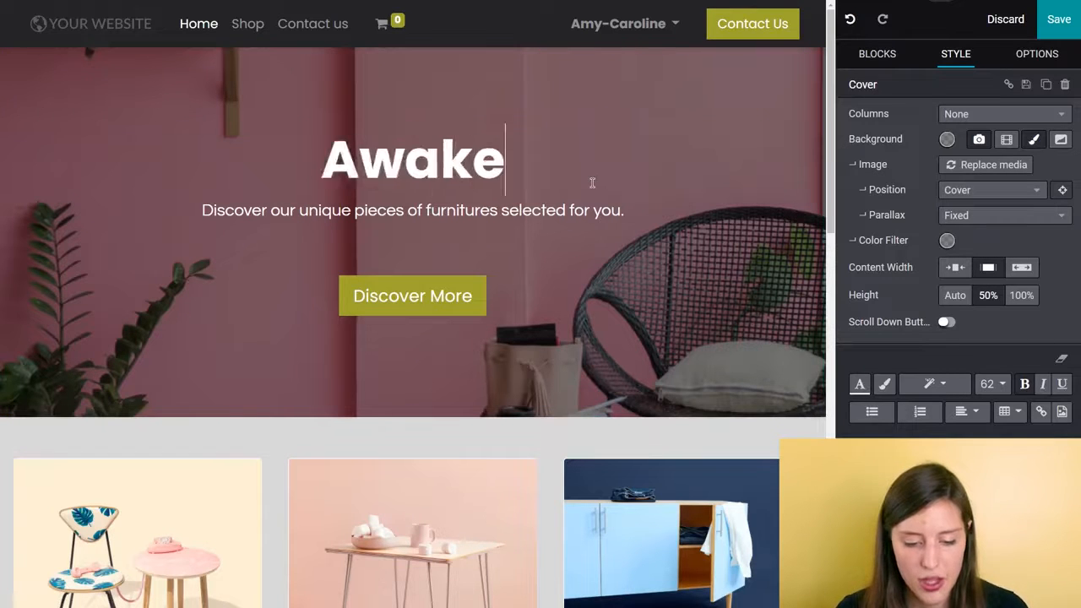
text(n your inn)
key(BackSpace)
text(ner home )
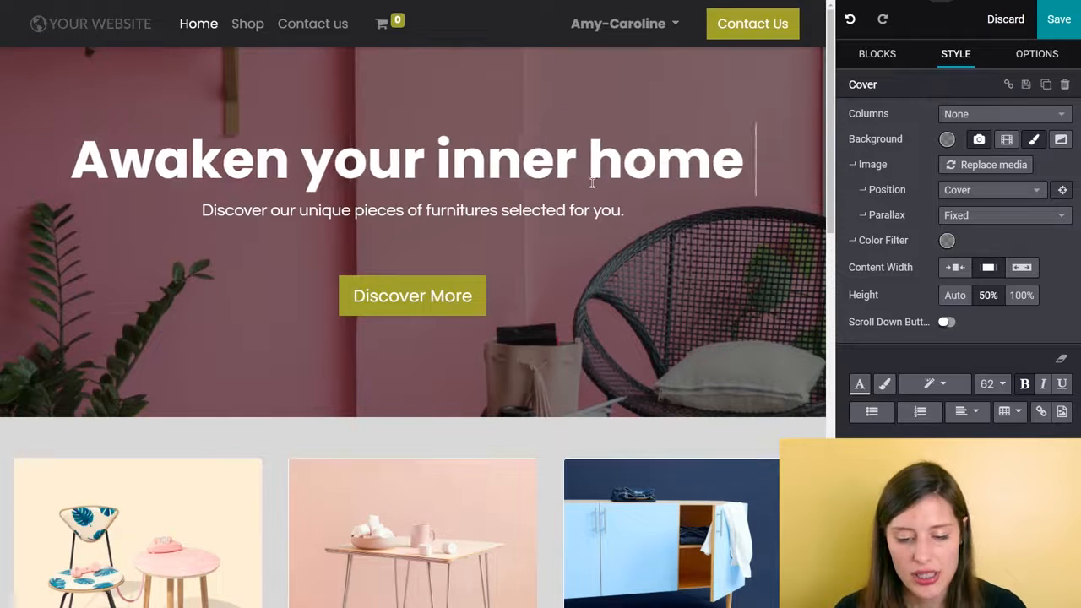
text(designer!)
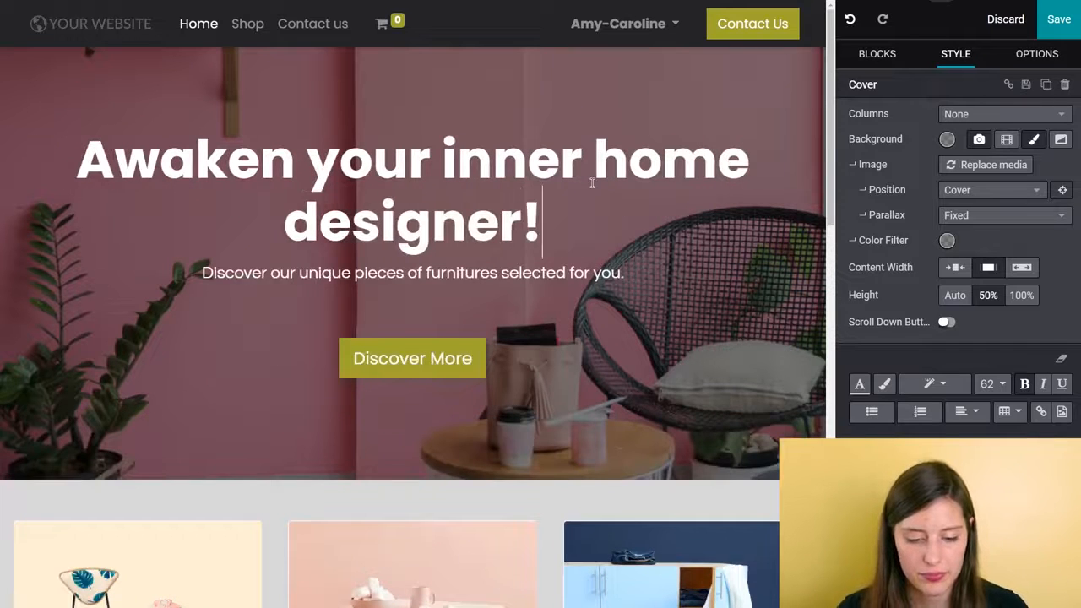
- Replace the subtitle under the cover heading with "We hand-pick furniture from leading designer brands."
click(547, 273)
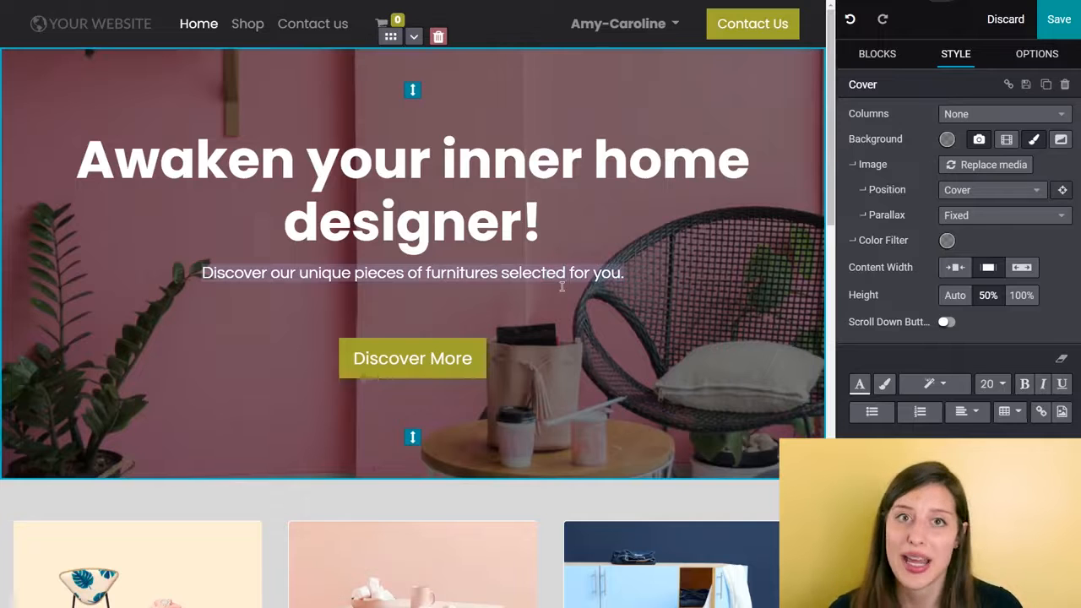
key(BackSpace)
text(We hand)
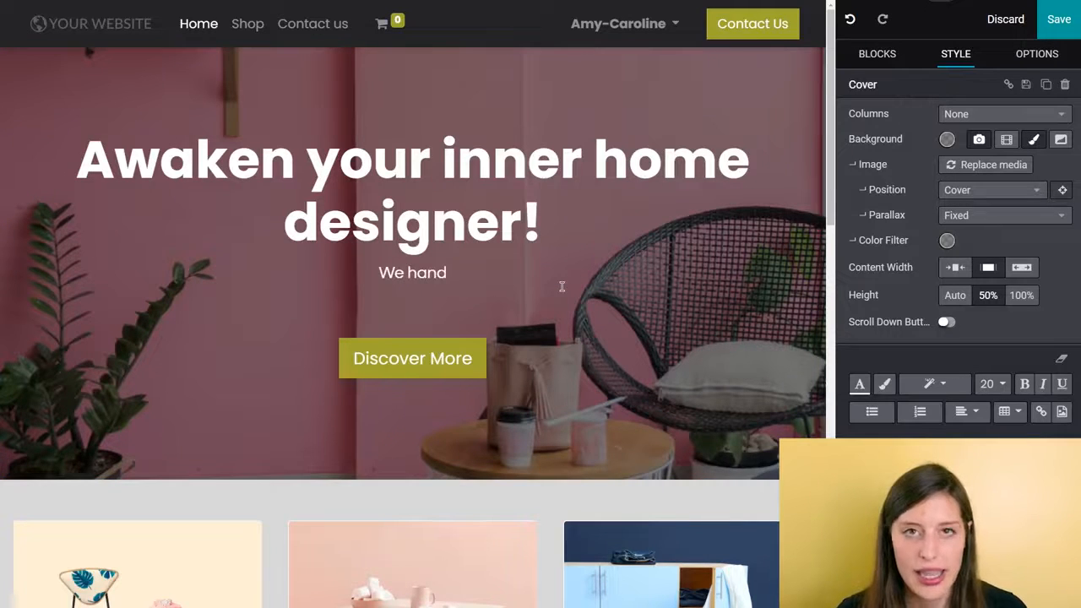
text(-pick )
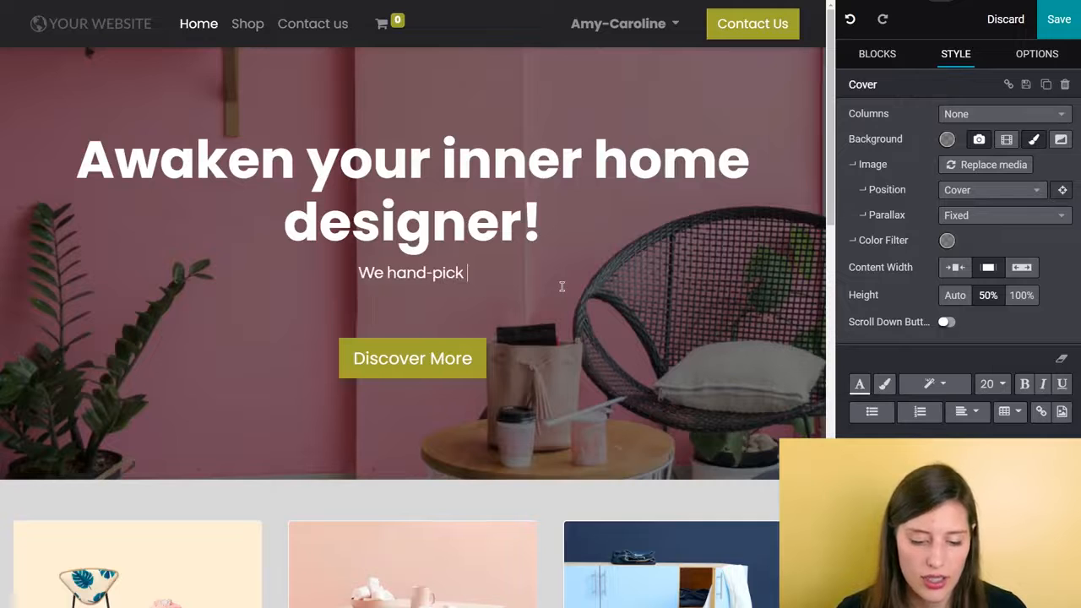
text(furniture f)
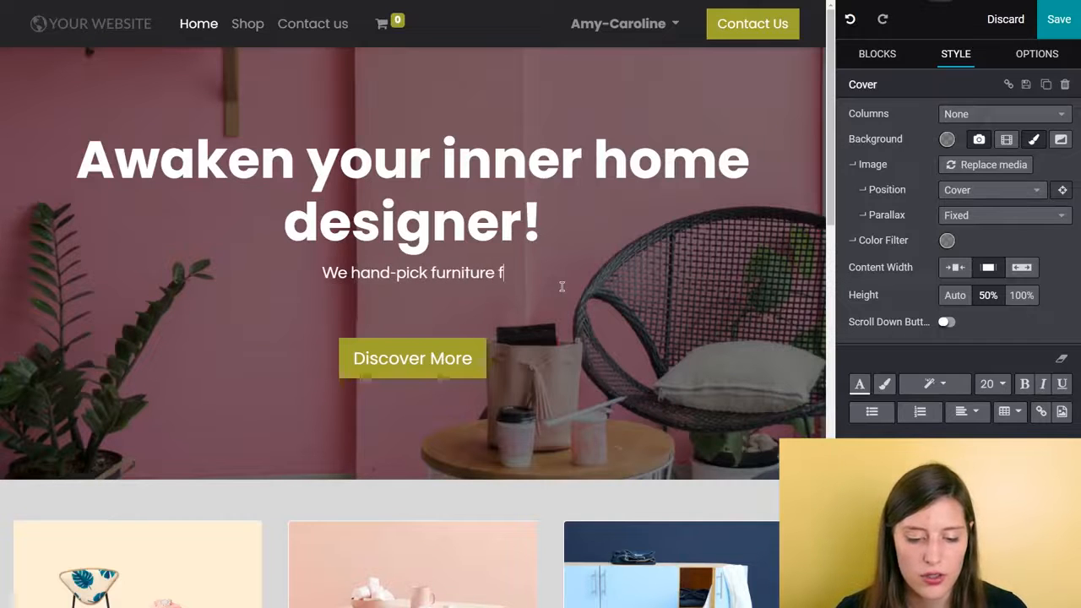
text(rom leading )
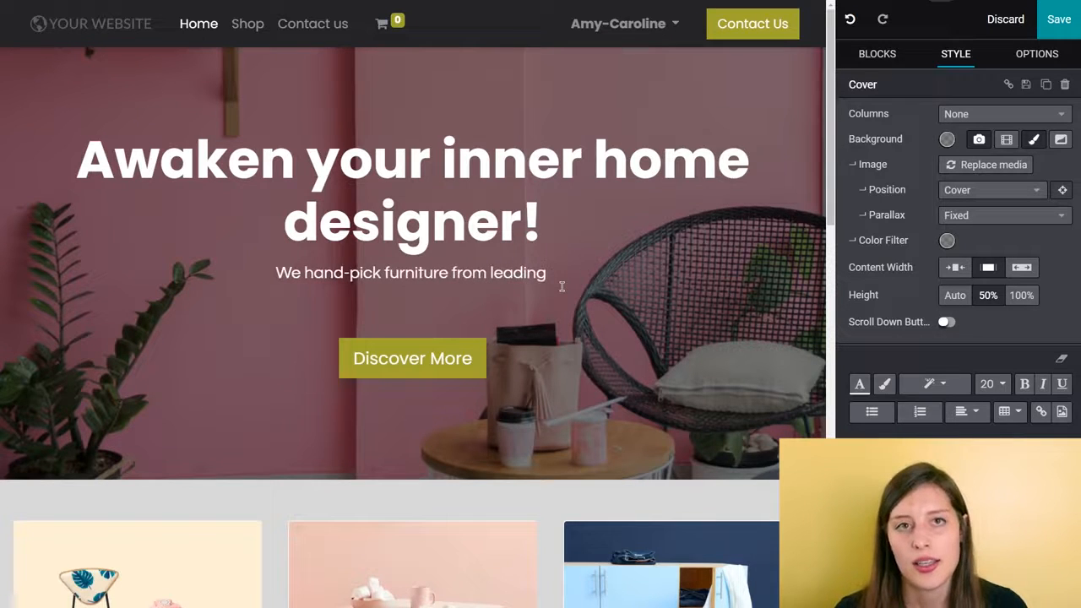
text(designer bra)
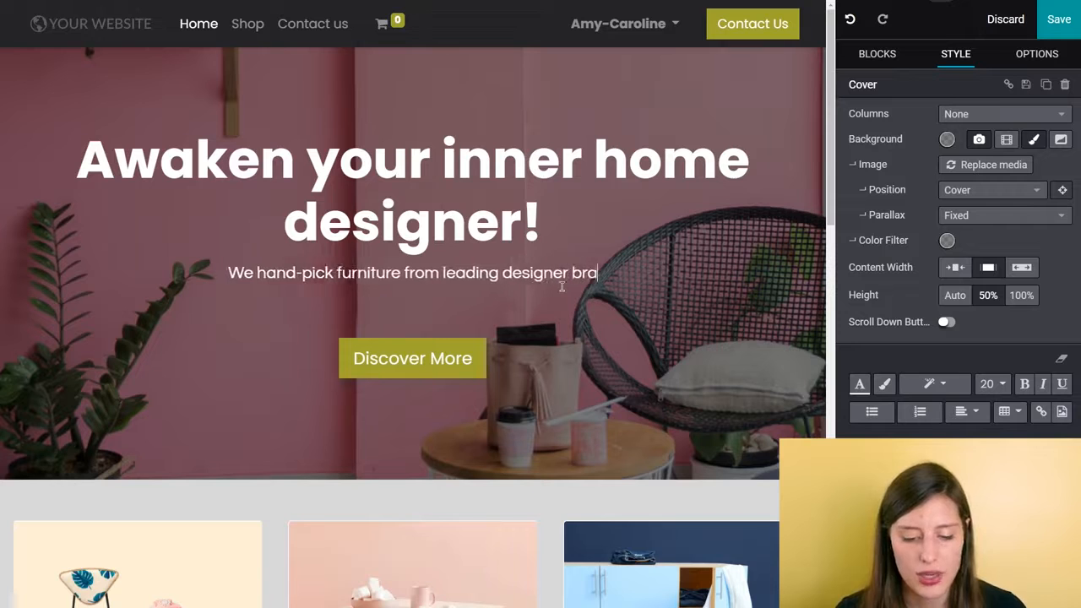
text(nds.)
click(563, 84)
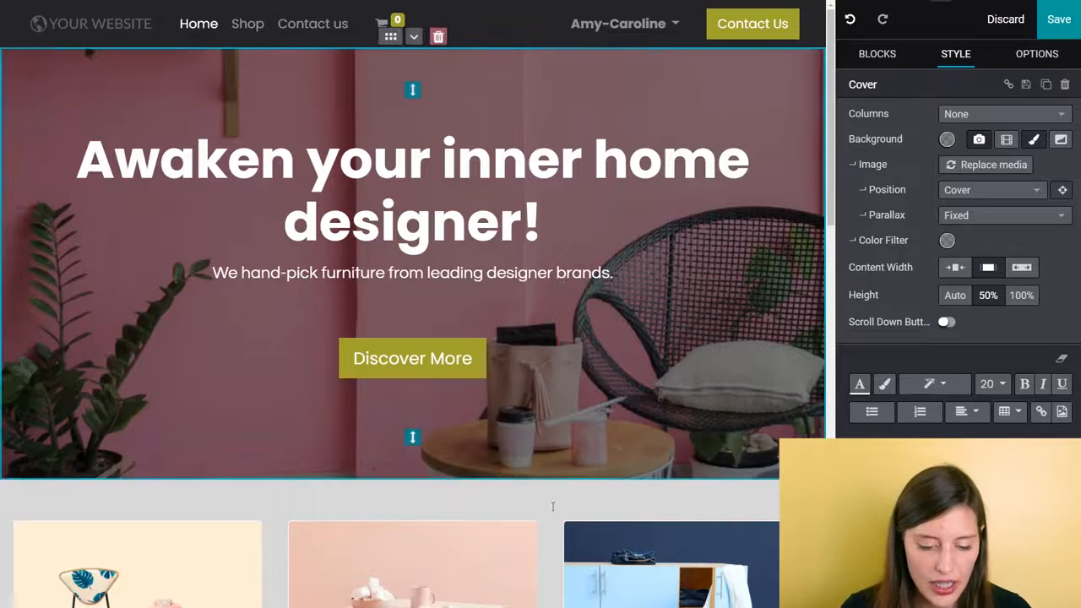
- Change the label of the cover's button to "Discover our brands!"
click(478, 360)
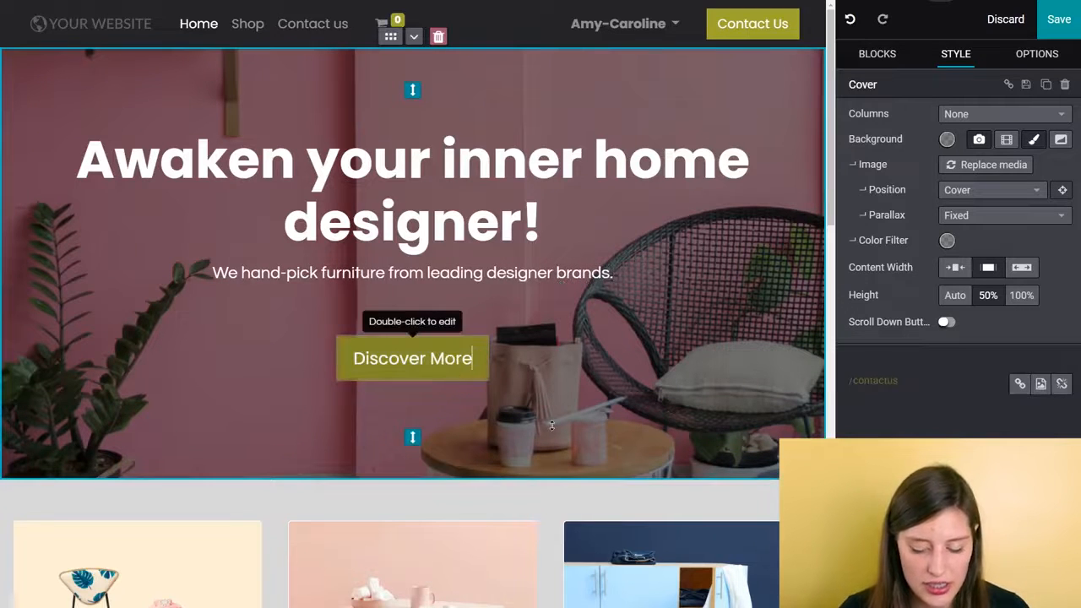
key(BackSpace)
key(BackSpace)
key(BackSpace)
key(BackSpace)
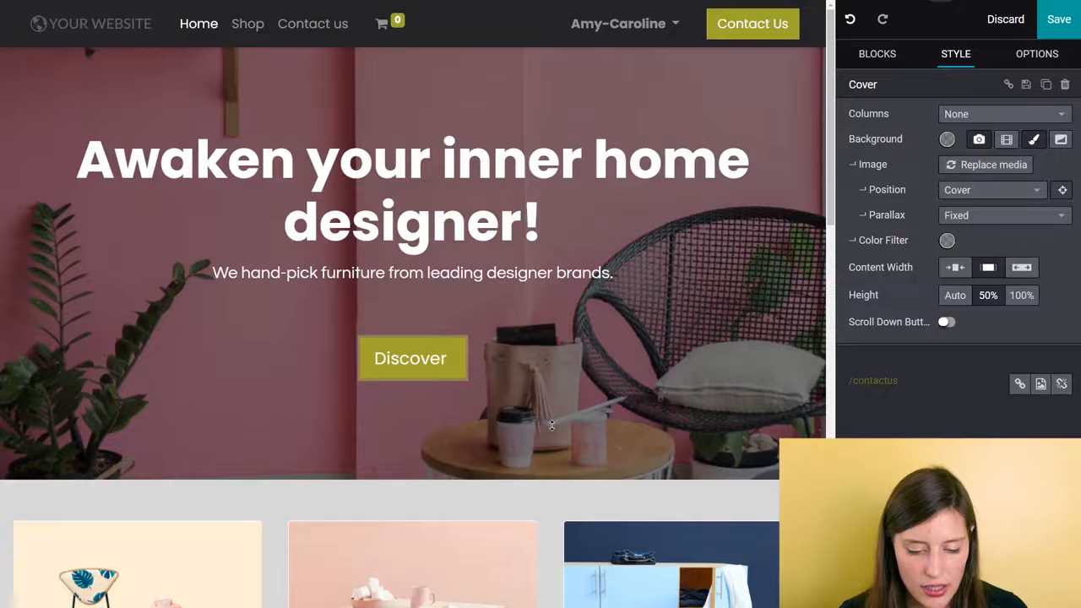
text(our bra)
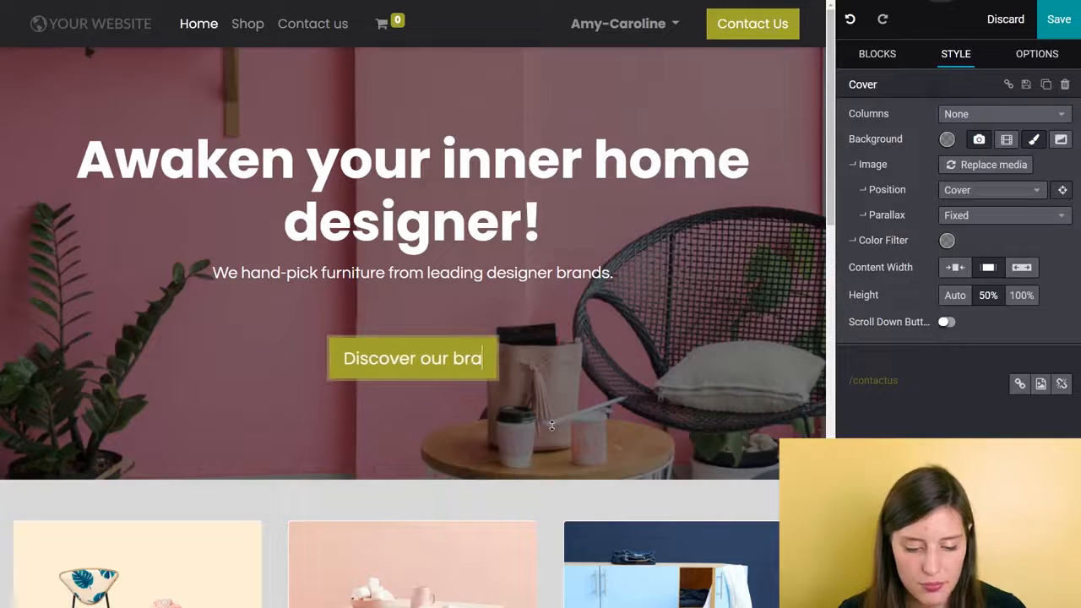
text(nds!)
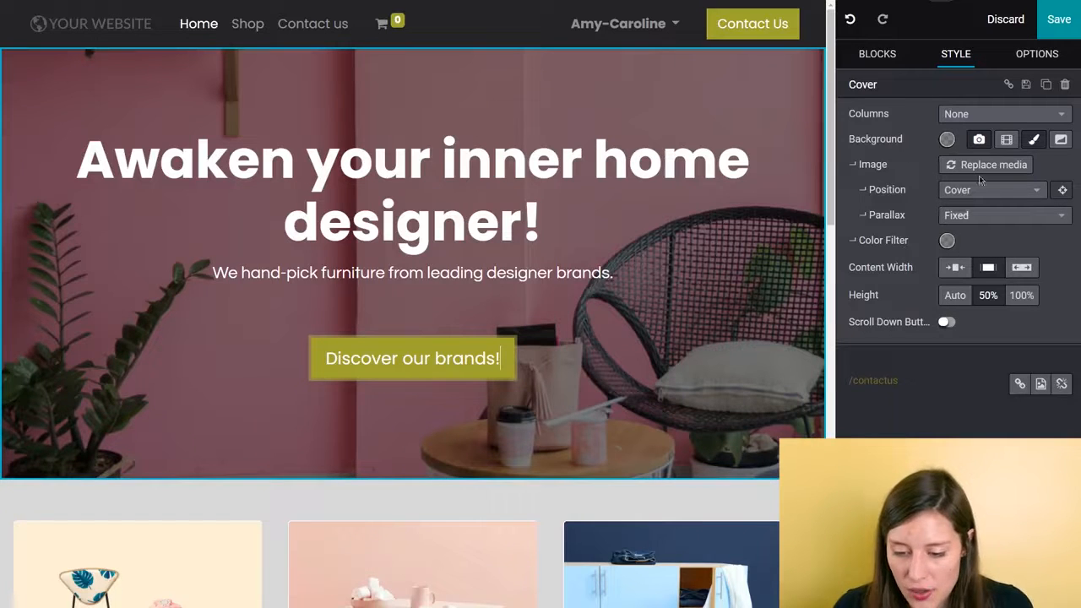
- Apply the olive green colour combination with the dark primary button to the Cover block's background
click(947, 140)
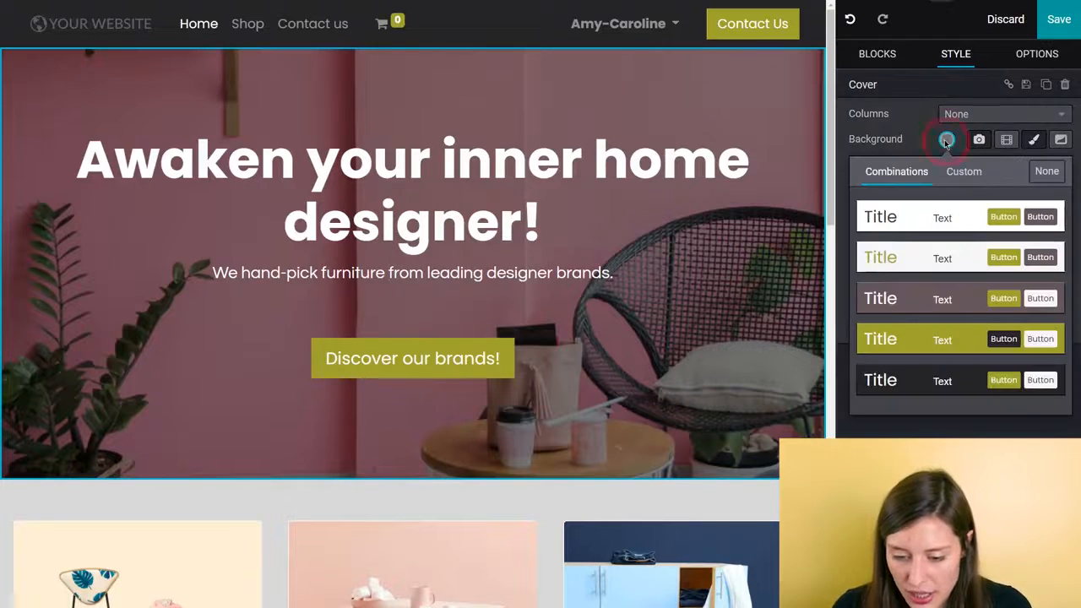
click(923, 341)
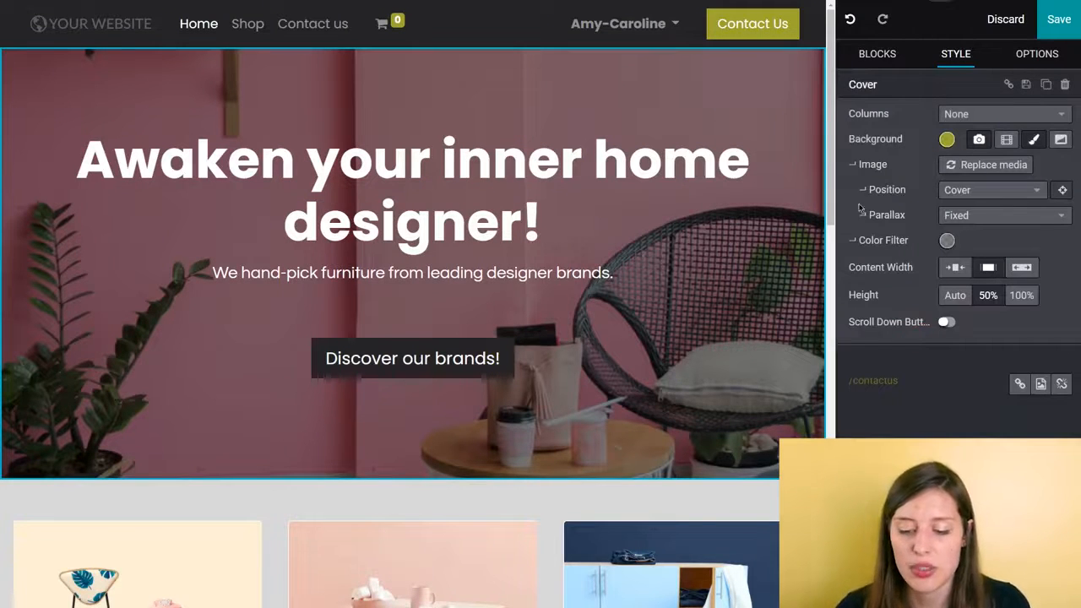
click(947, 142)
click(973, 174)
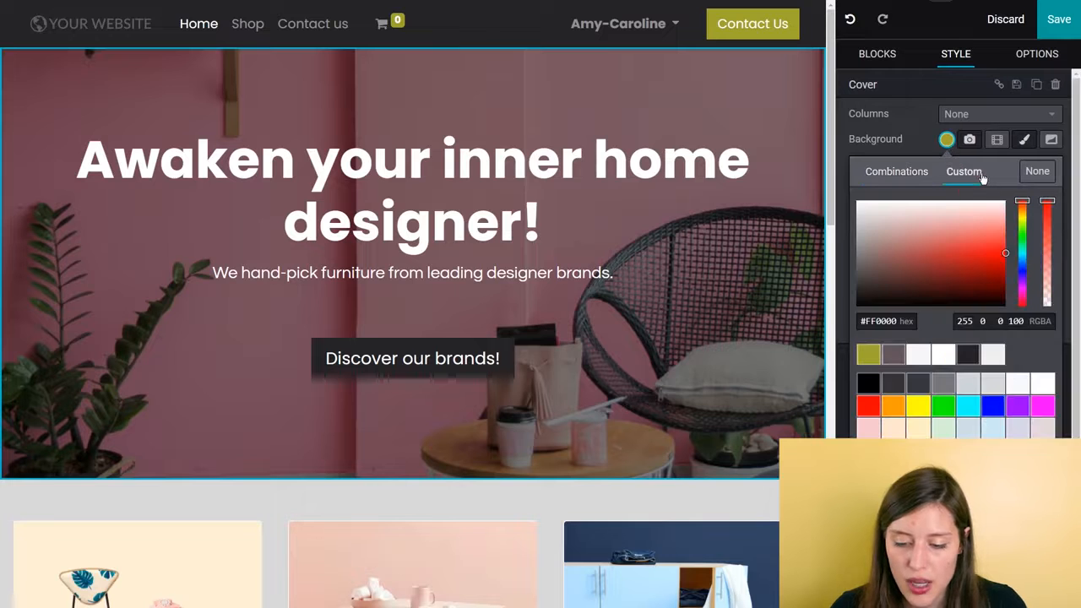
click(883, 173)
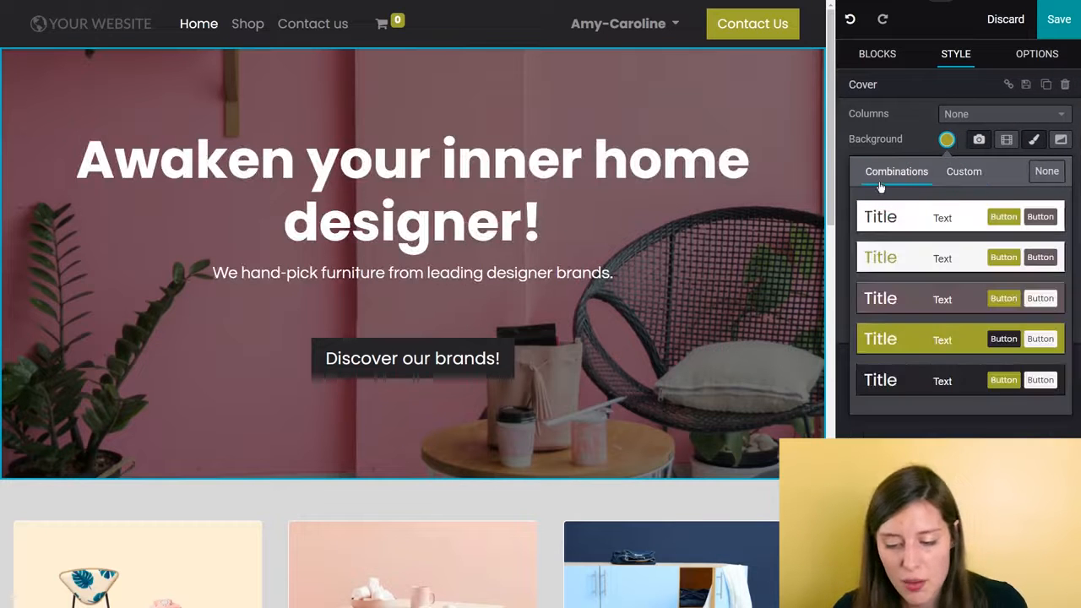
click(919, 151)
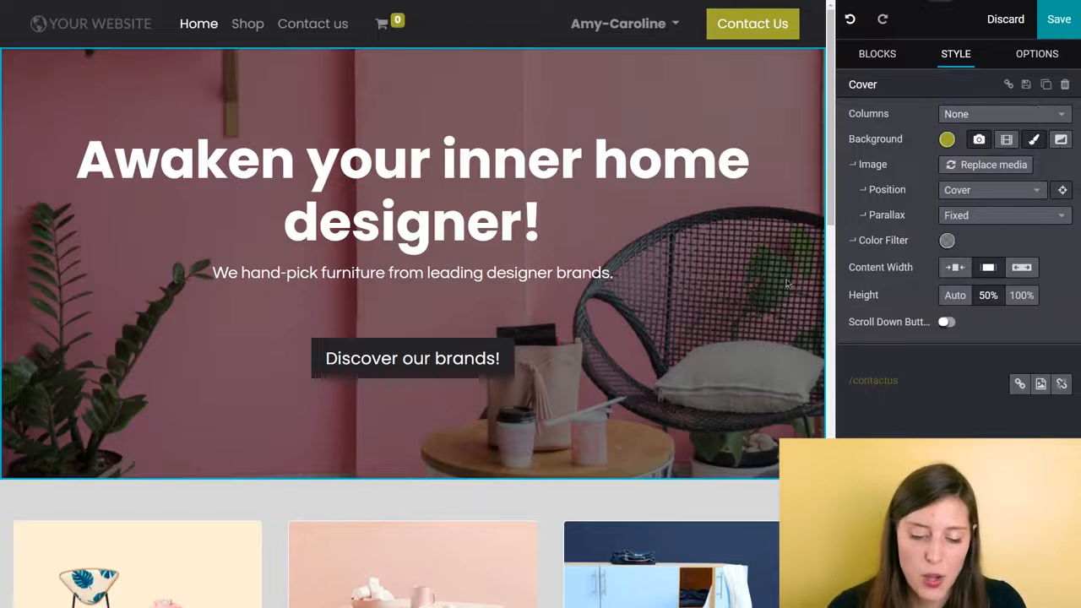
- Open the media chooser for the chair image in the first column, above "Unique Items"
scroll(318, 397, down, 2)
scroll(317, 397, down, 3)
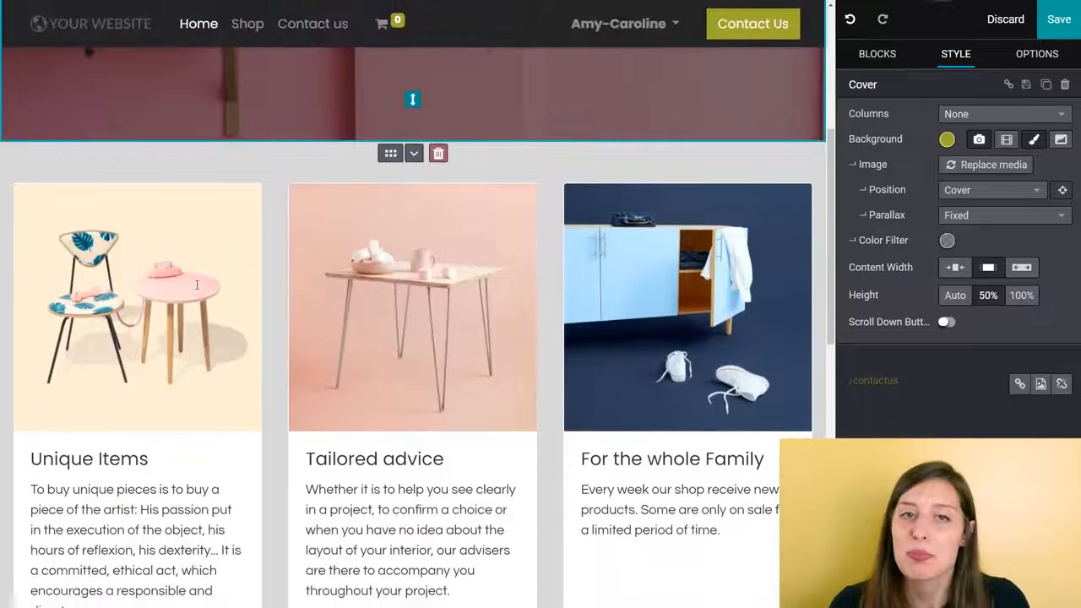
scroll(252, 237, down, 1)
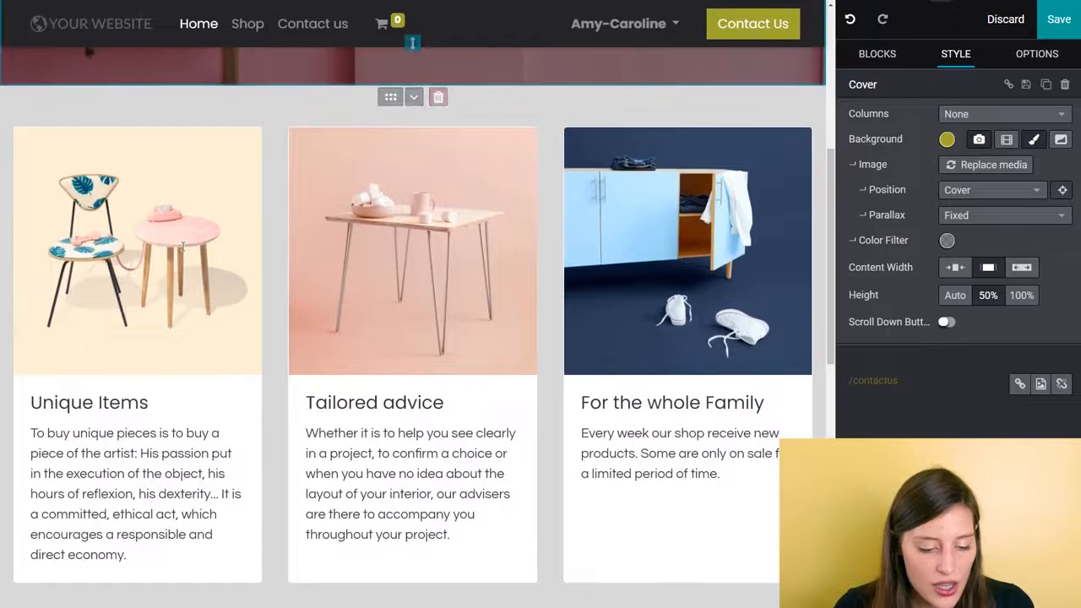
click(93, 236)
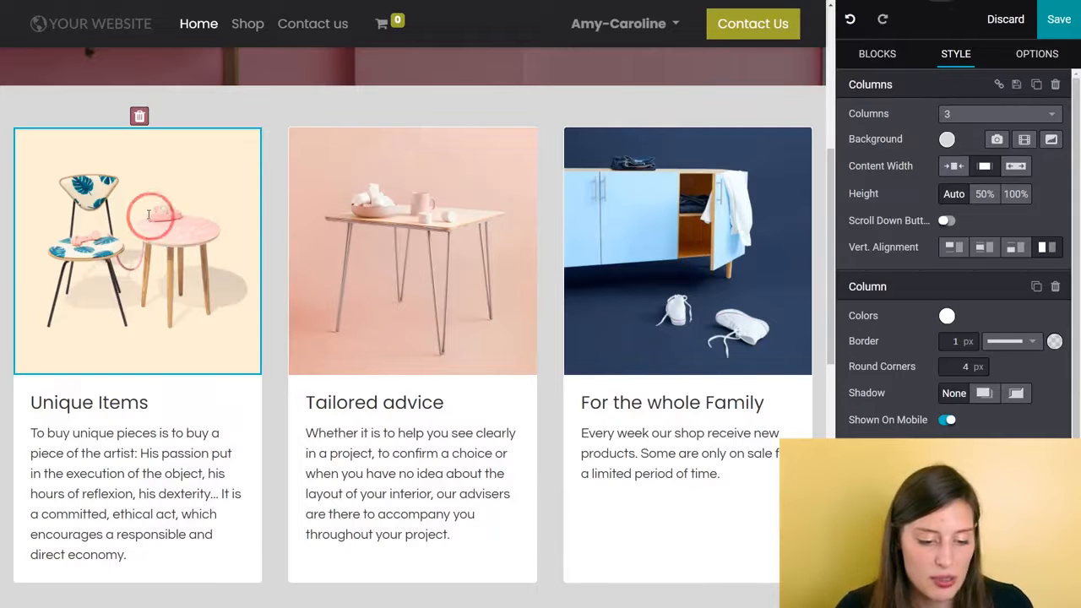
double_click(148, 214)
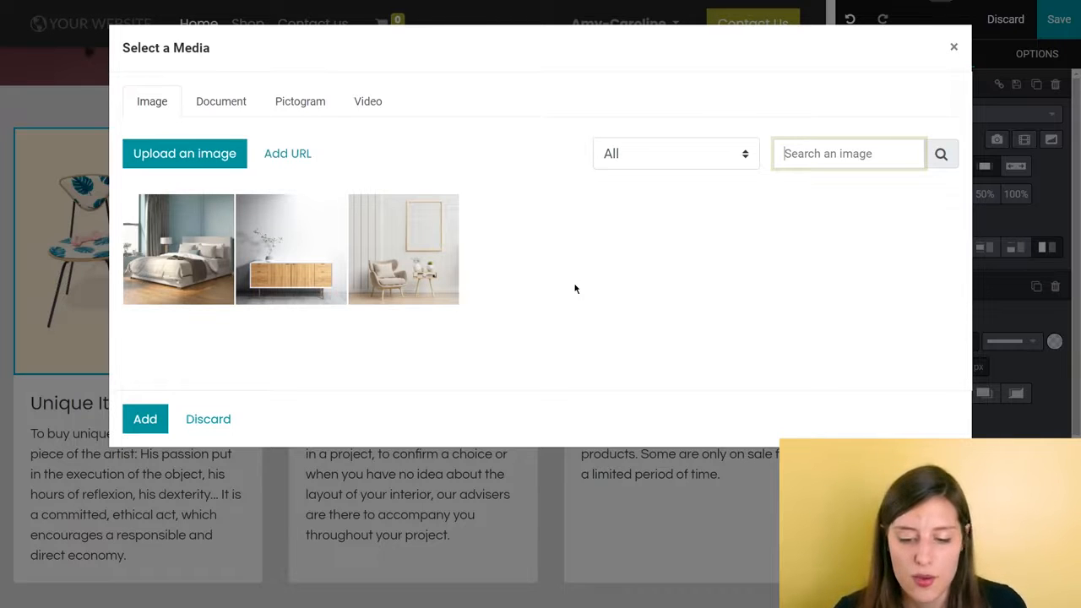
- Search the media library for "furniture", browse the images, and clear the search
text(furnit)
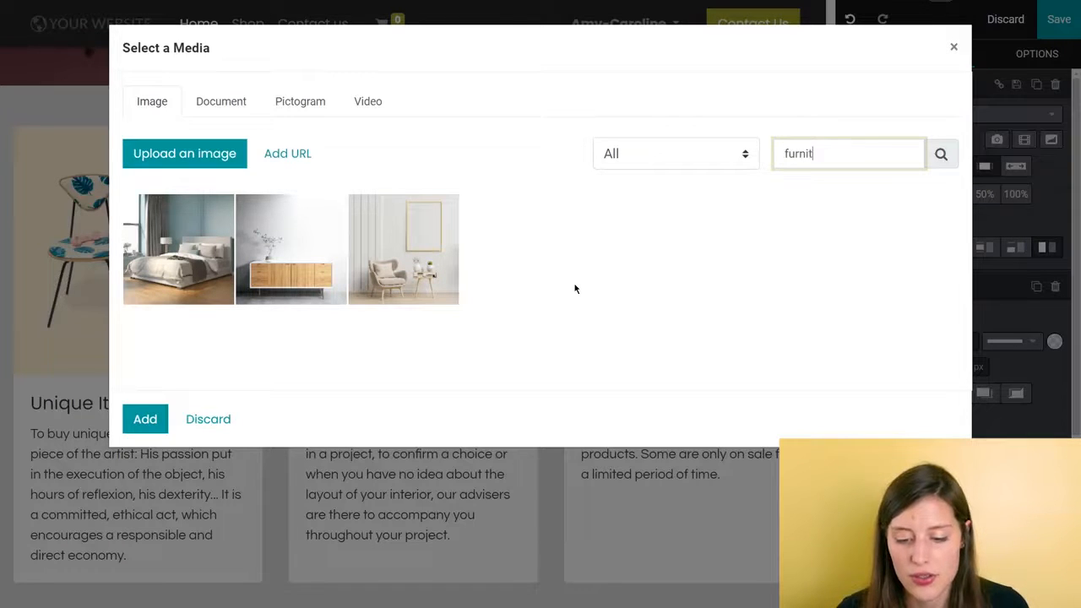
text(ure)
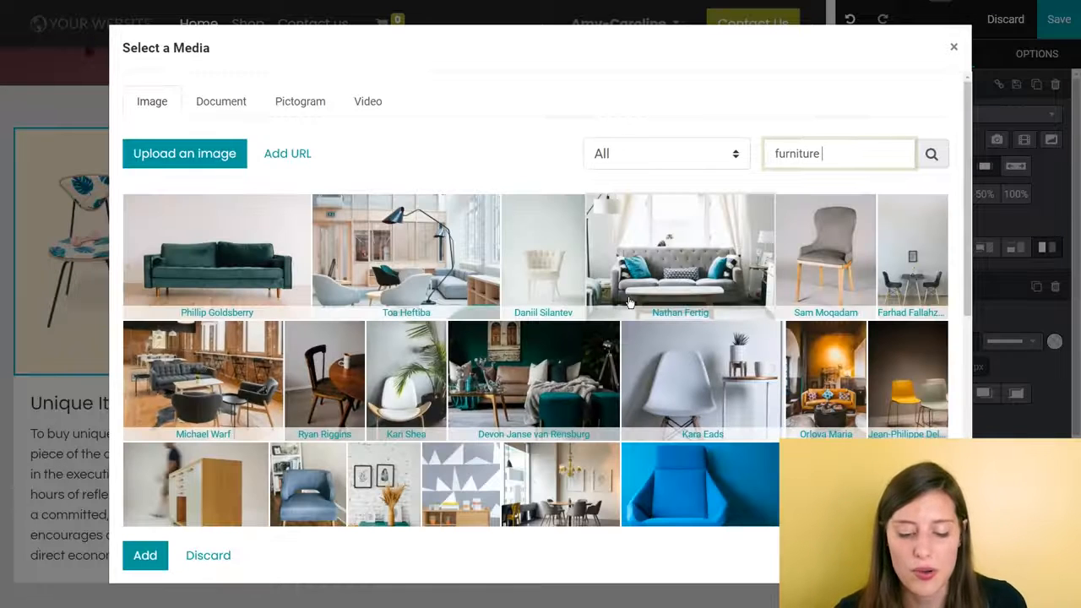
scroll(628, 302, down, 5)
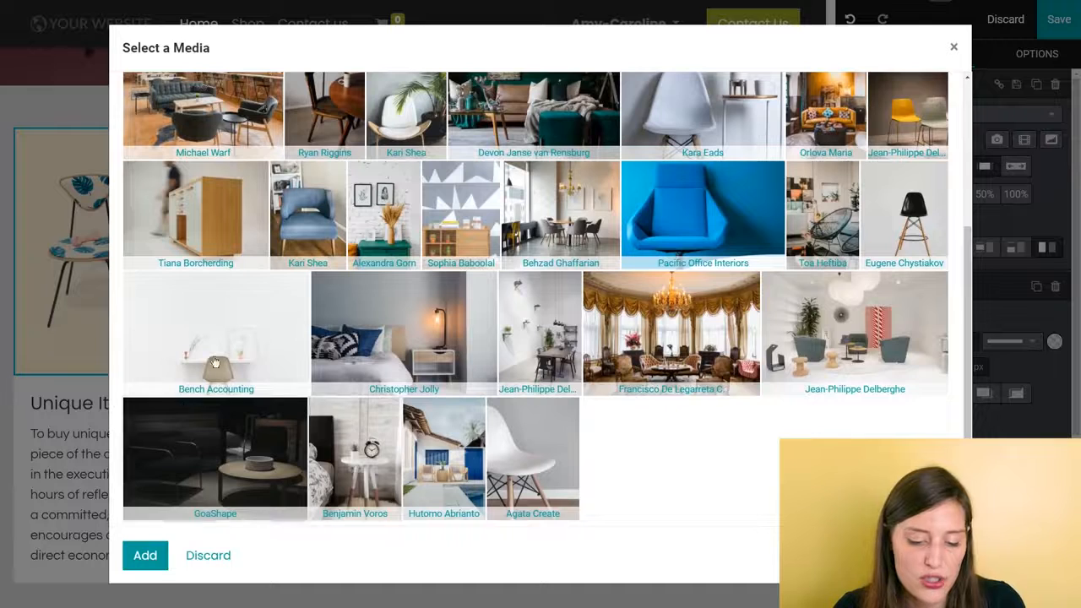
scroll(690, 307, up, 4)
scroll(690, 306, up, 1)
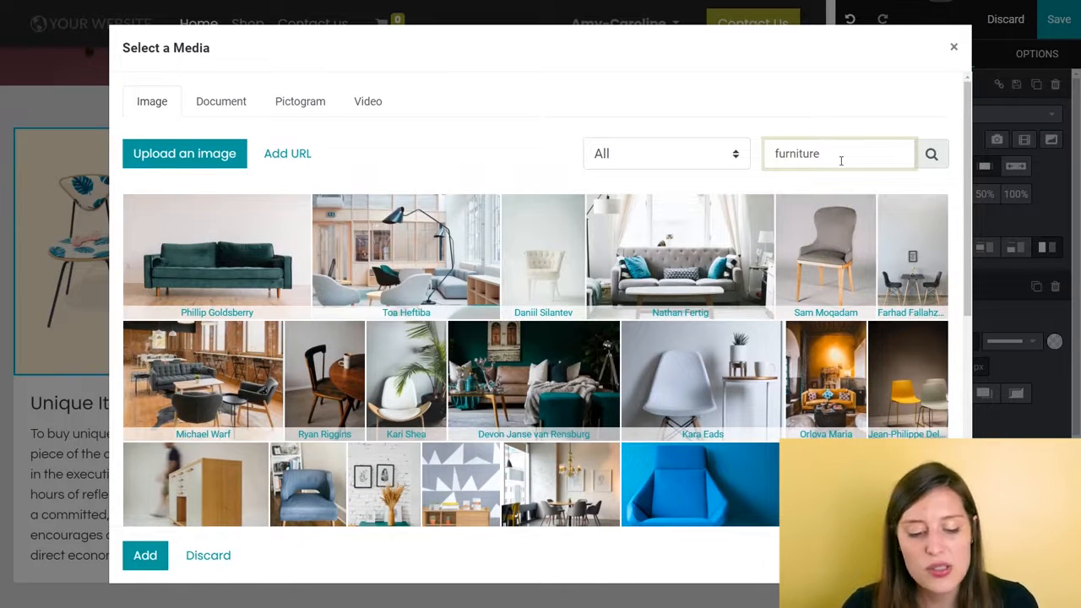
key(ctrl+a)
key(BackSpace)
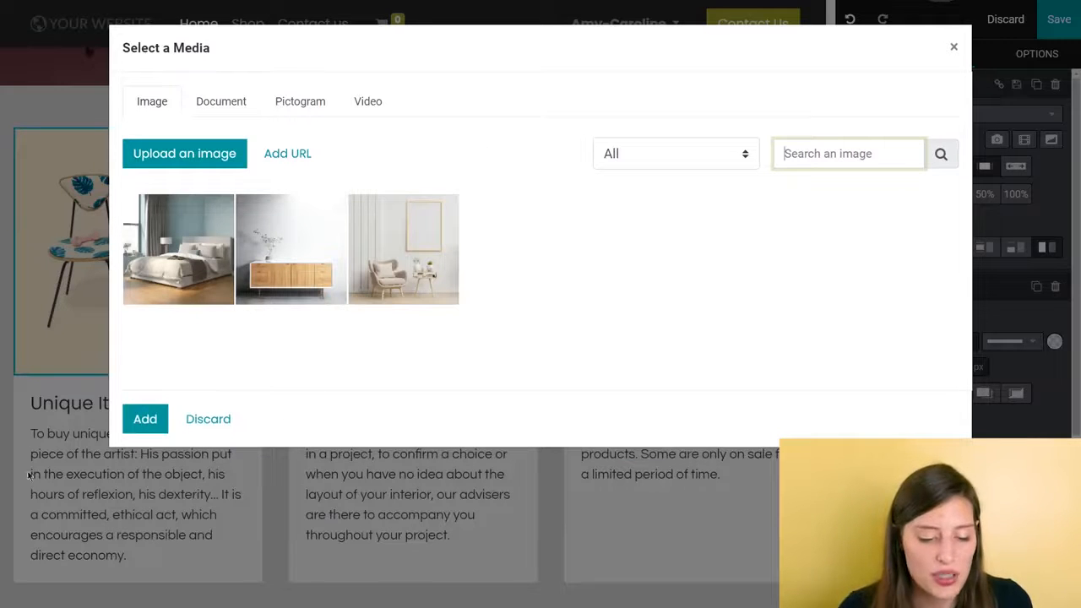
- Replace the three column images with the bedroom, wooden sideboard and armchair photos, in that order
click(169, 254)
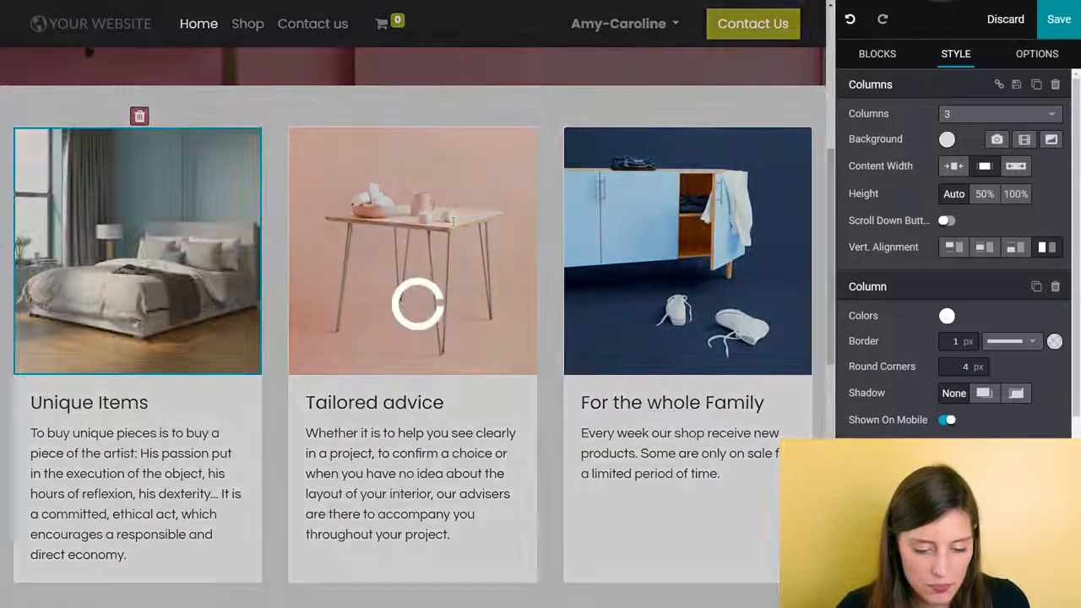
double_click(459, 228)
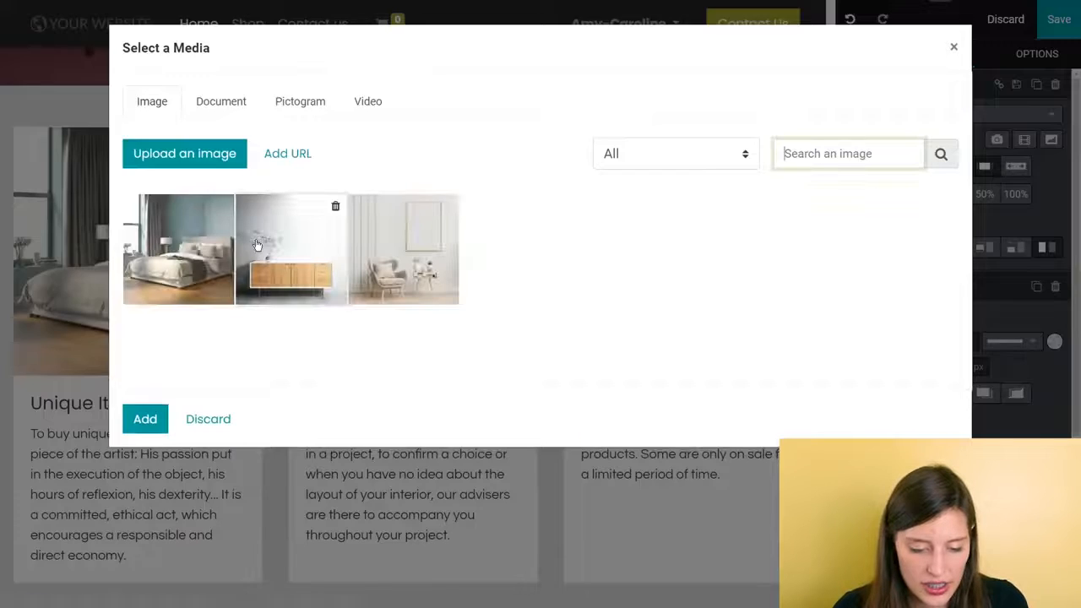
click(258, 245)
double_click(635, 250)
click(386, 255)
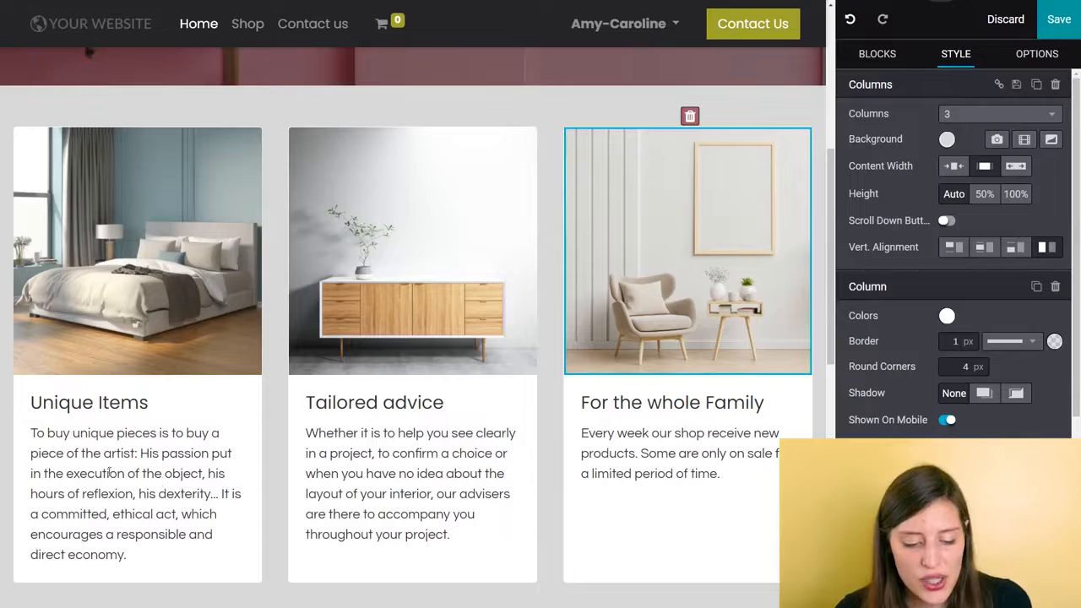
- Remove the Quotes block below the three columns
scroll(474, 307, down, 5)
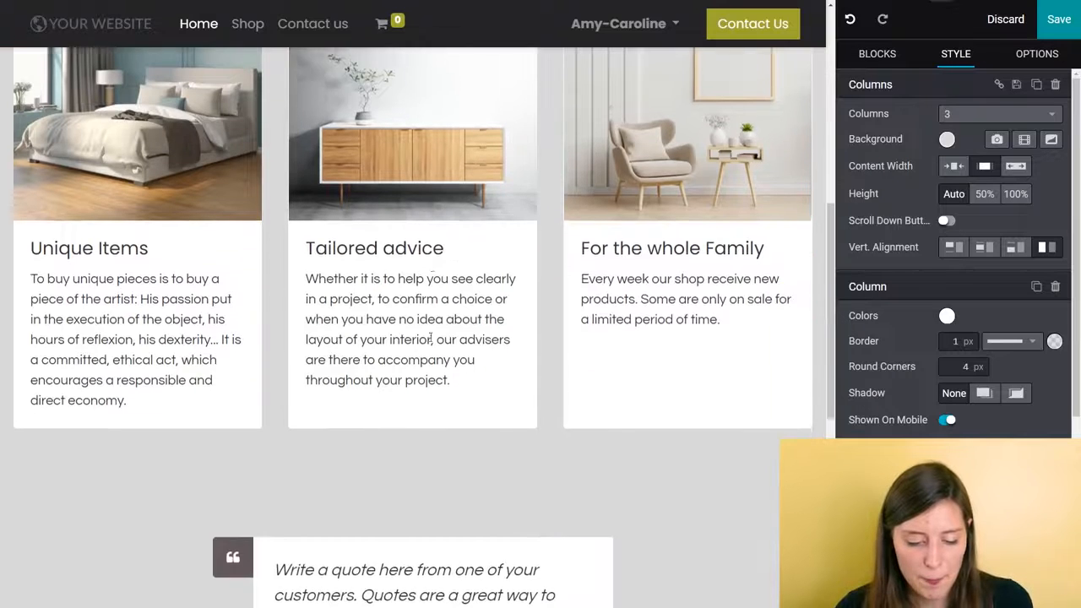
scroll(474, 307, down, 1)
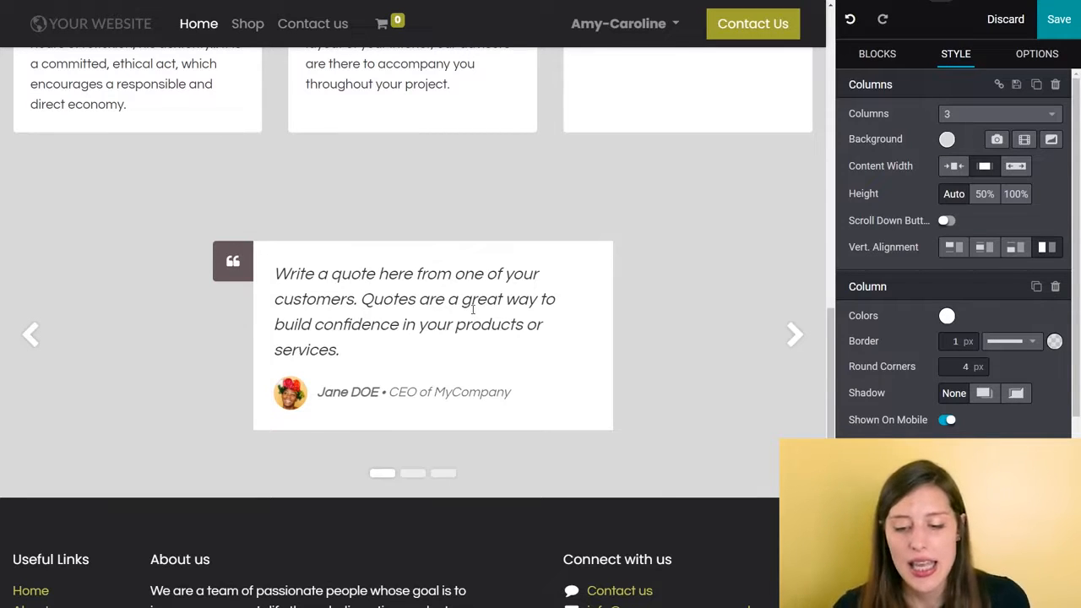
click(710, 283)
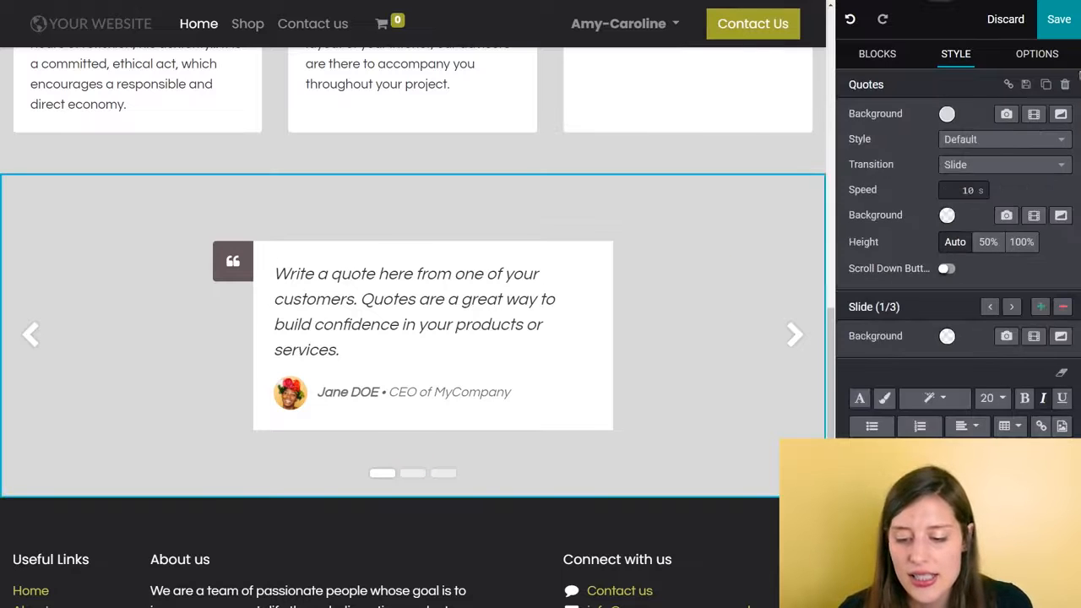
click(1065, 87)
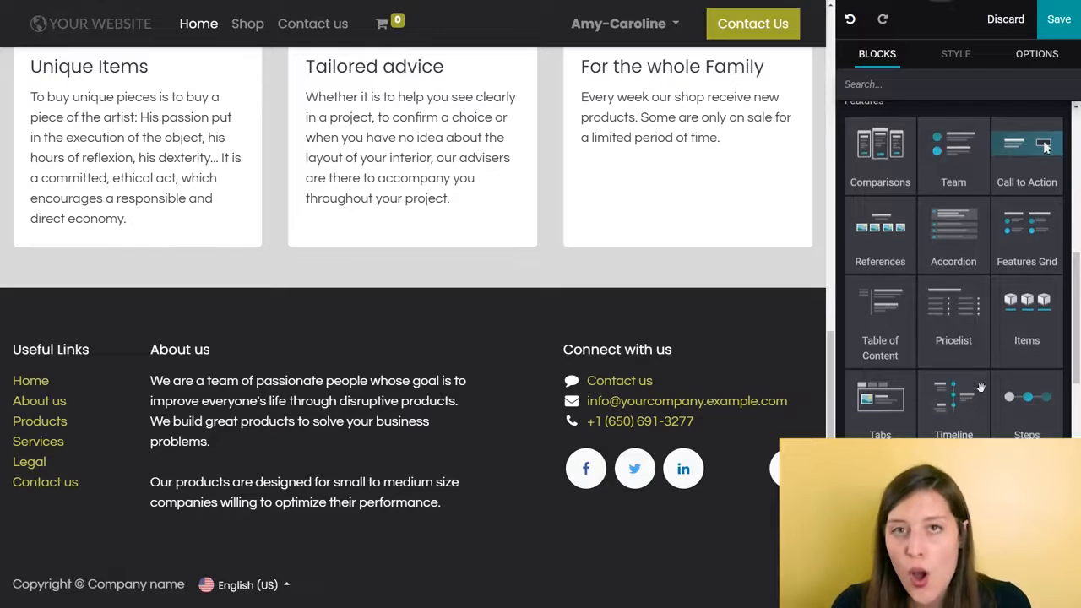
- Add a Text building block between the three columns and the footer
scroll(980, 387, up, 1)
scroll(979, 387, up, 5)
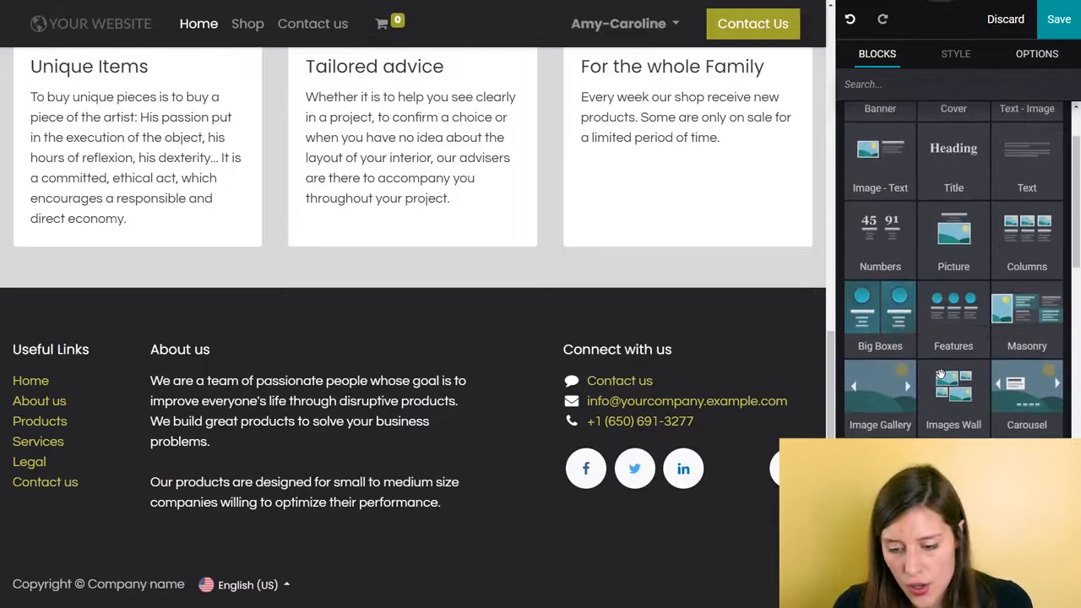
drag(1043, 169, 411, 309)
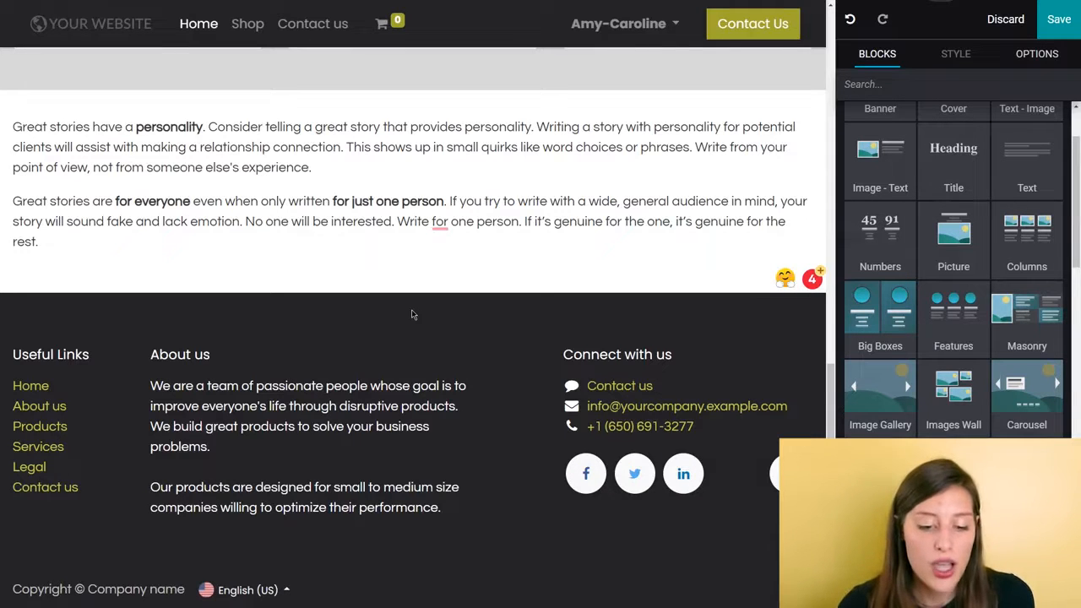
- Move the Text block above the Columns block so it sits directly below the cover
scroll(363, 275, up, 4)
click(420, 285)
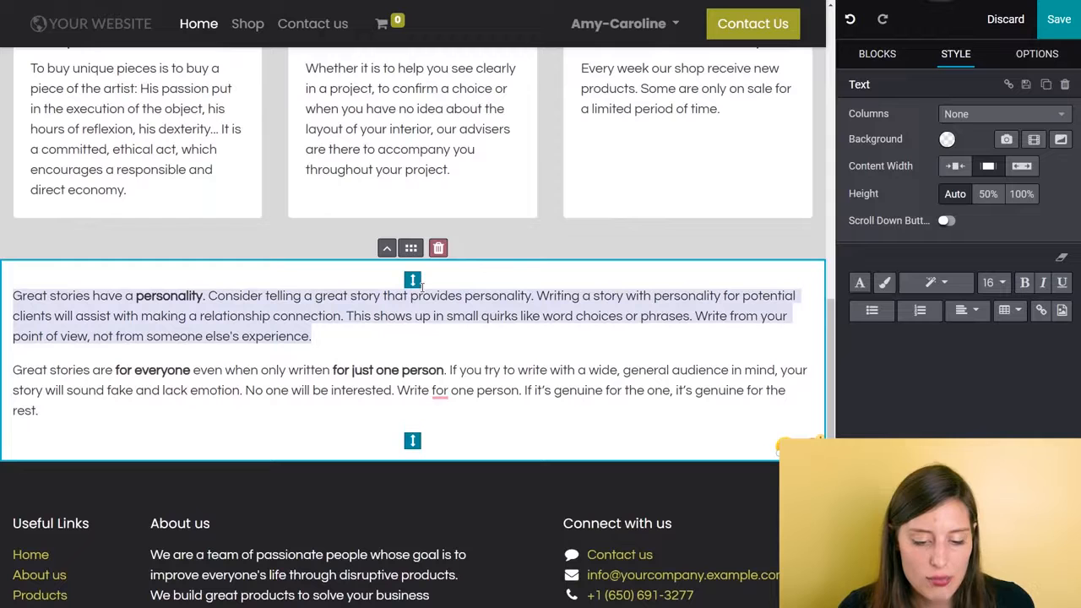
click(387, 248)
scroll(379, 270, up, 2)
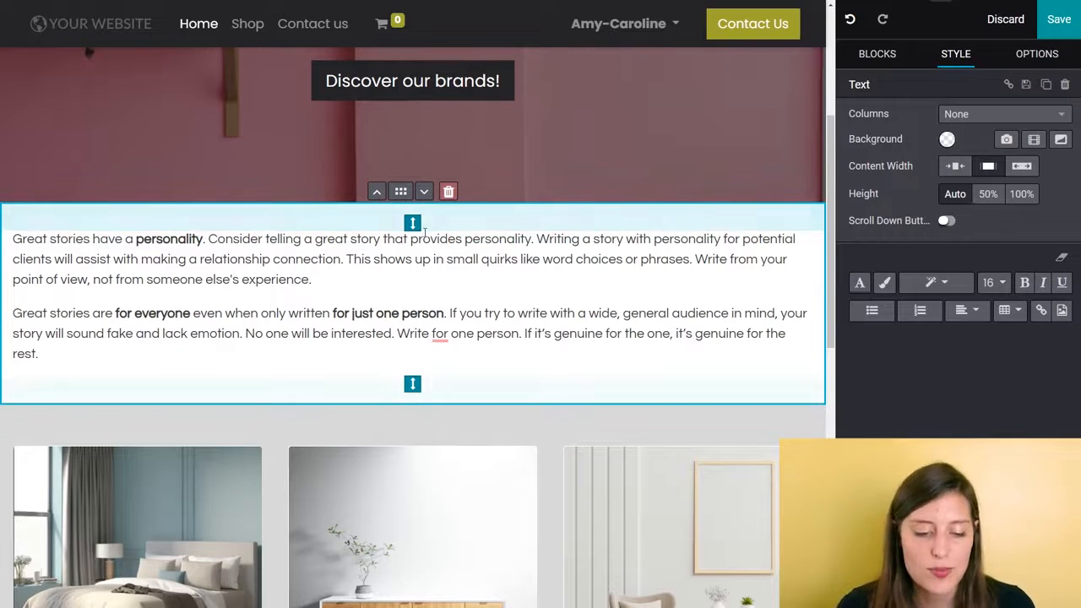
click(424, 192)
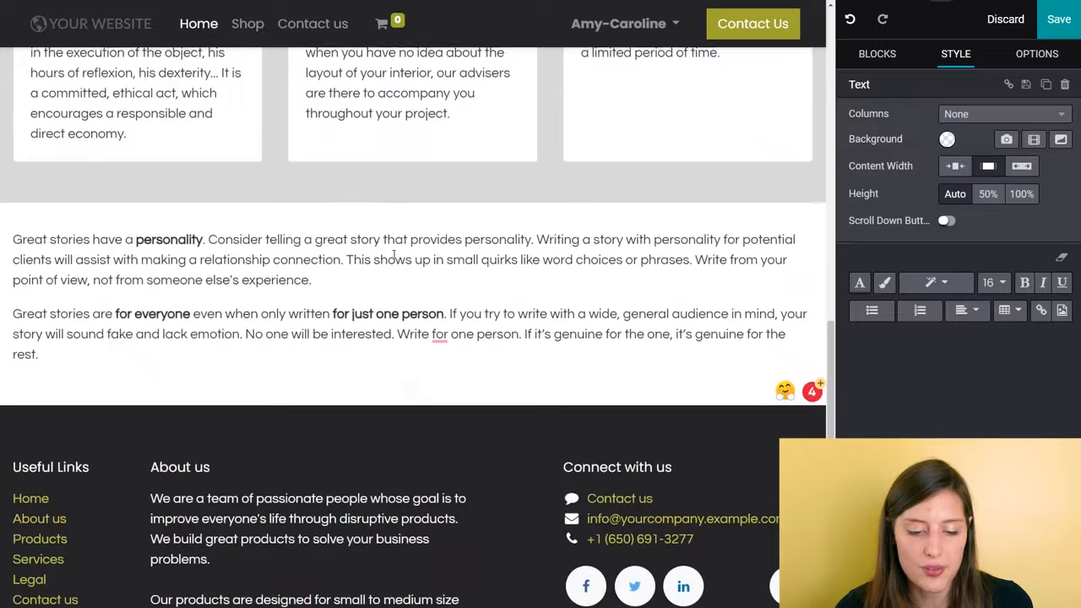
click(377, 192)
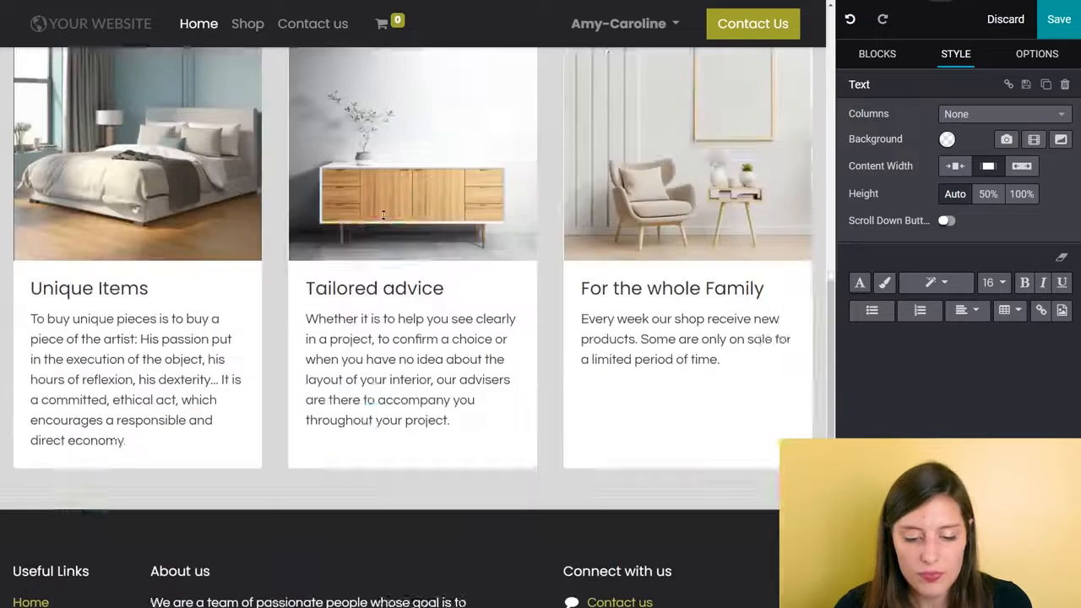
- Slightly increase the Text block's top padding and save the homepage
mouse_move(413, 111)
mouse_down()
mouse_move(408, 96)
mouse_move(413, 176)
mouse_move(412, 116)
mouse_up()
scroll(538, 195, up, 5)
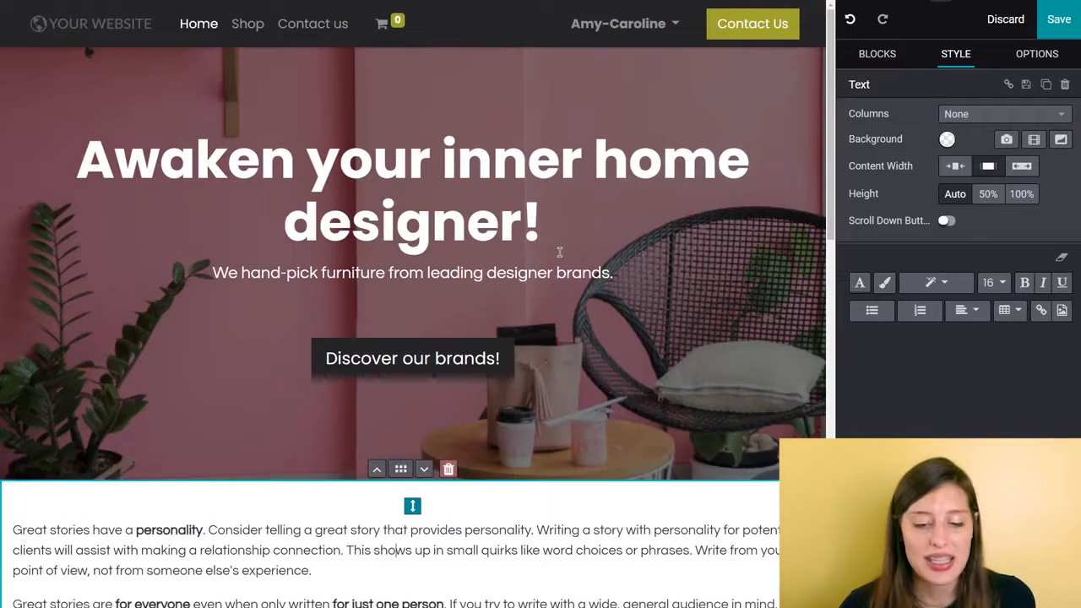
scroll(560, 251, down, 6)
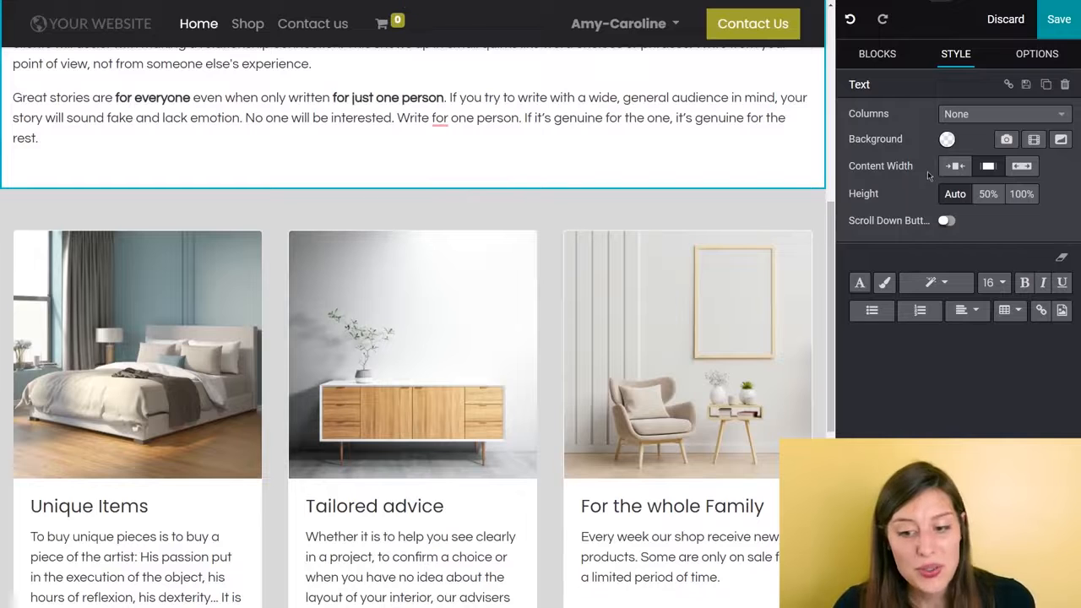
click(1077, 72)
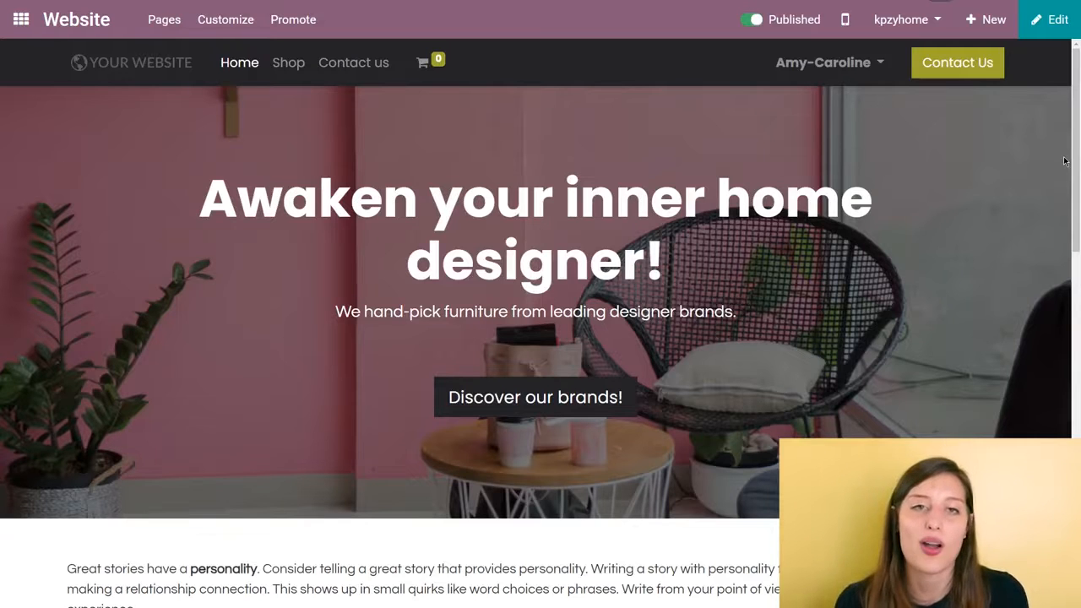
- Create a new page titled "Free Shipping!" that is added to the site menu
click(994, 20)
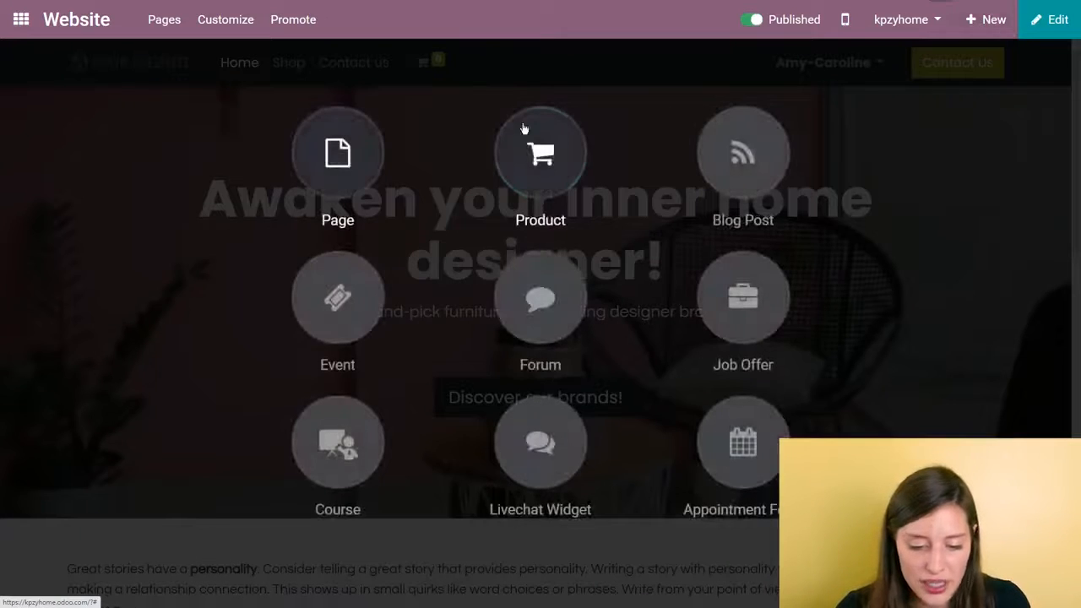
click(336, 147)
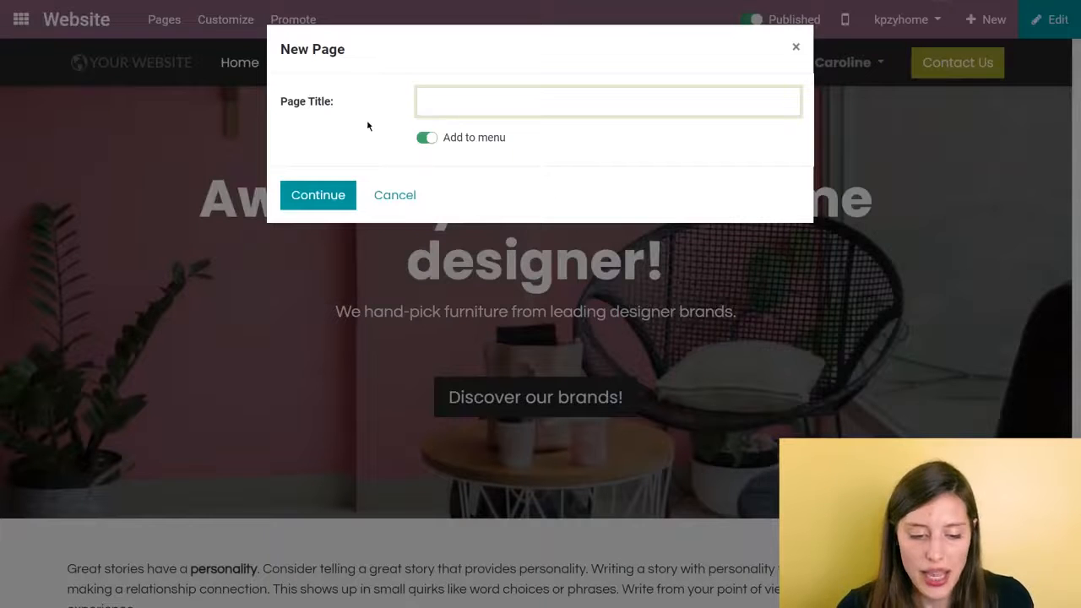
text(Free)
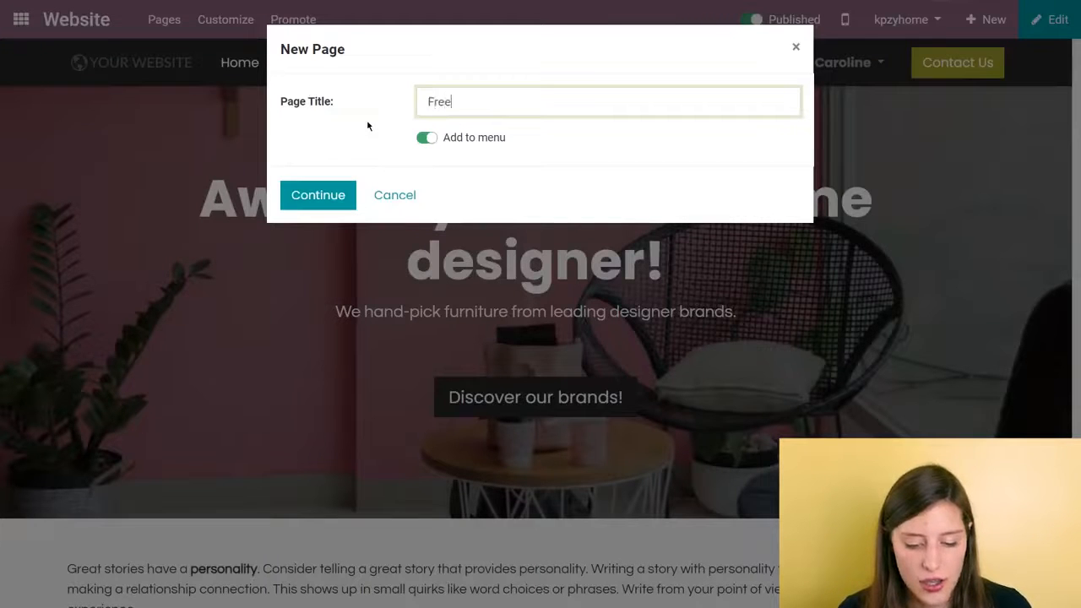
text( Sh)
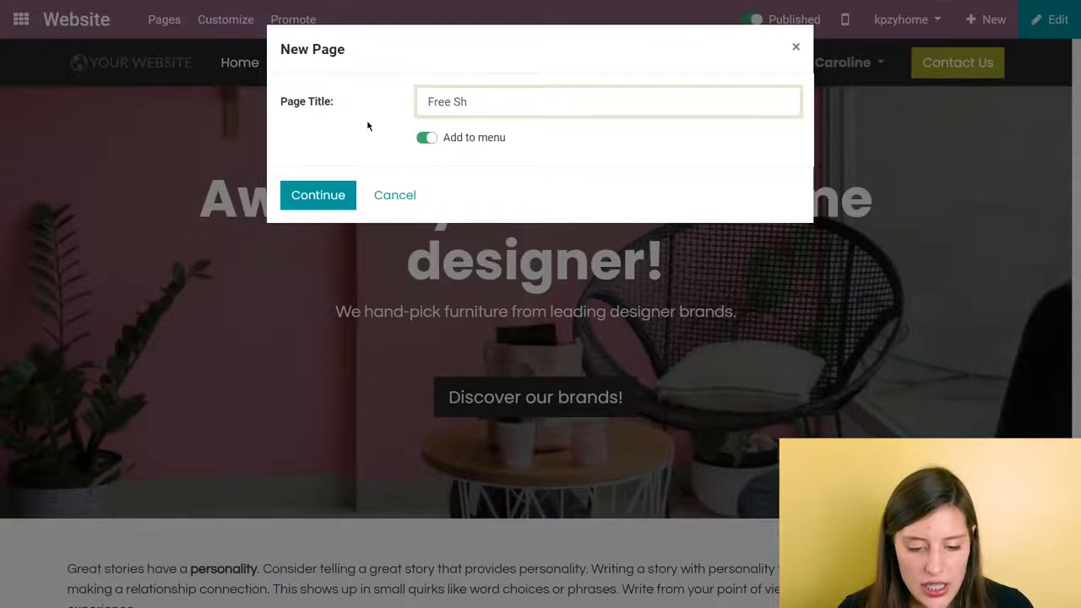
text(ipping!)
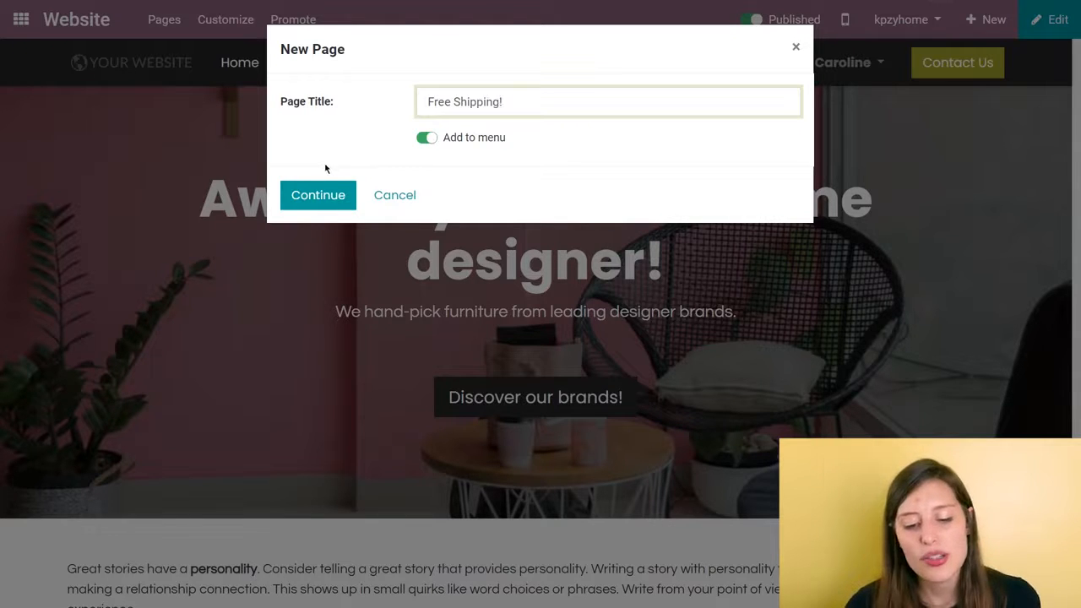
click(329, 194)
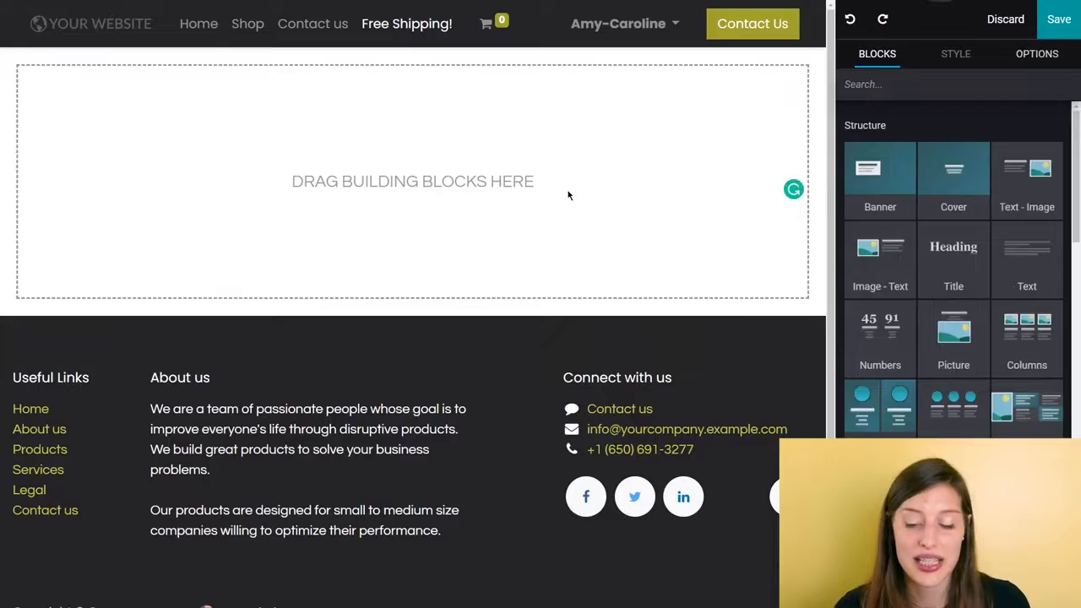
- Add a Title block to the empty page and replace its text with "Register and get free shipping on your first order!"
drag(963, 270, 292, 178)
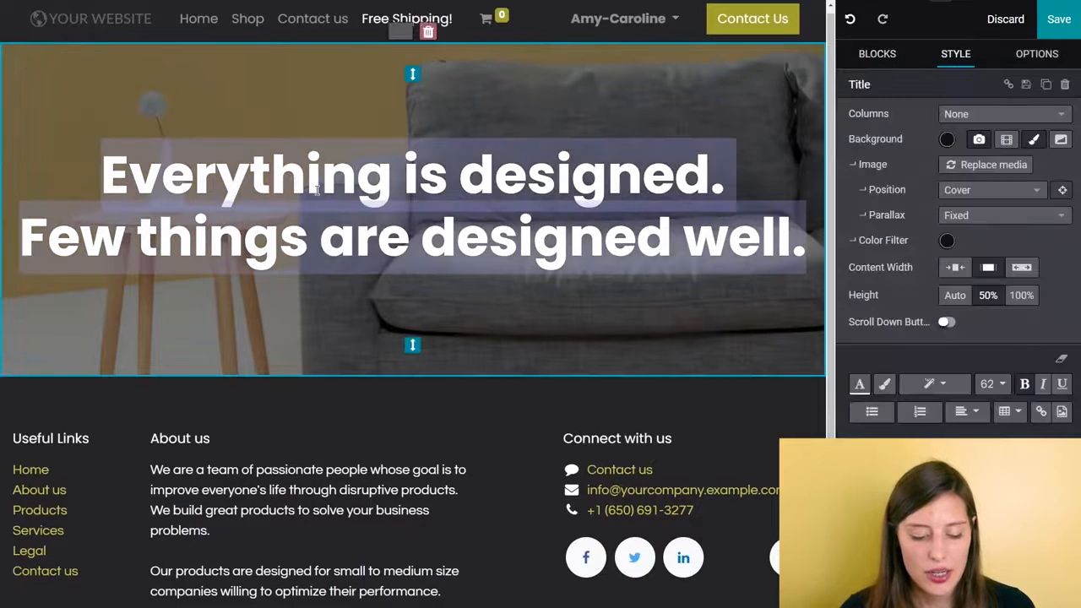
text(Register and gr)
key(BackSpace)
text(et free shipp)
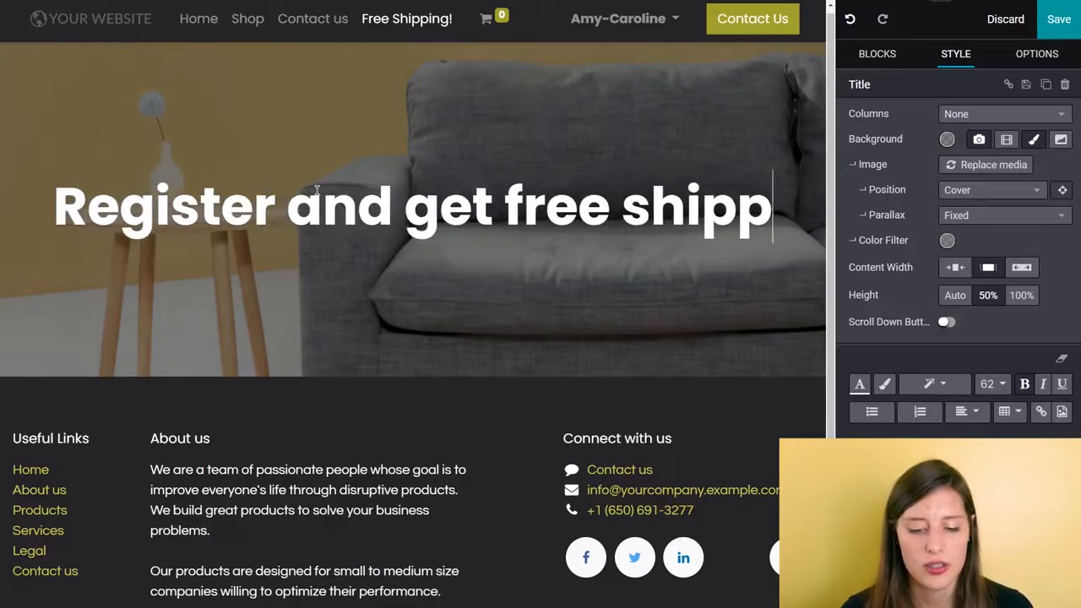
text(ing on your i)
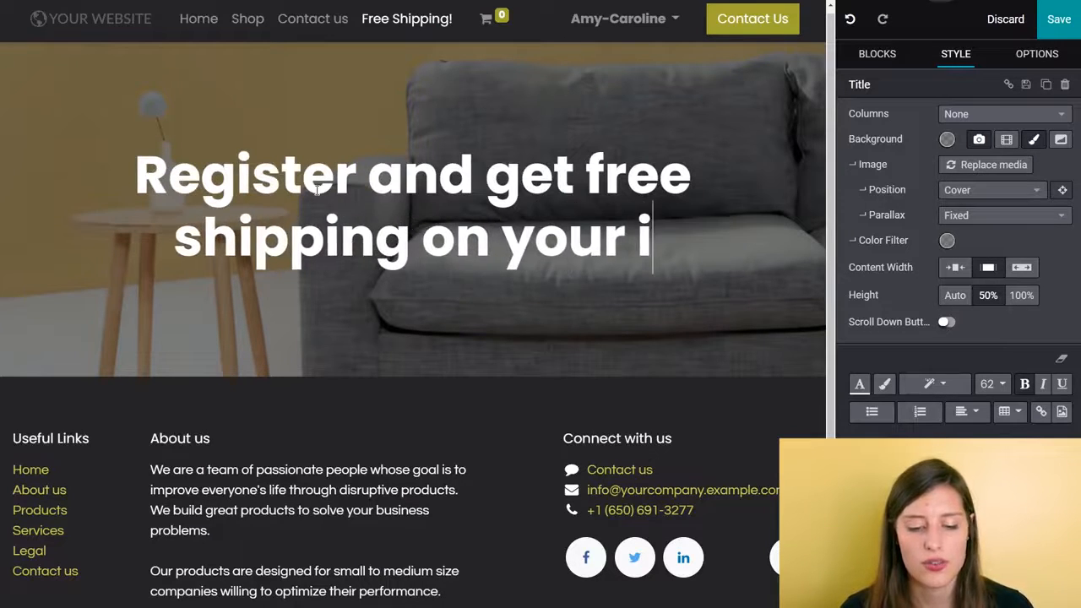
key(BackSpace)
text(first order)
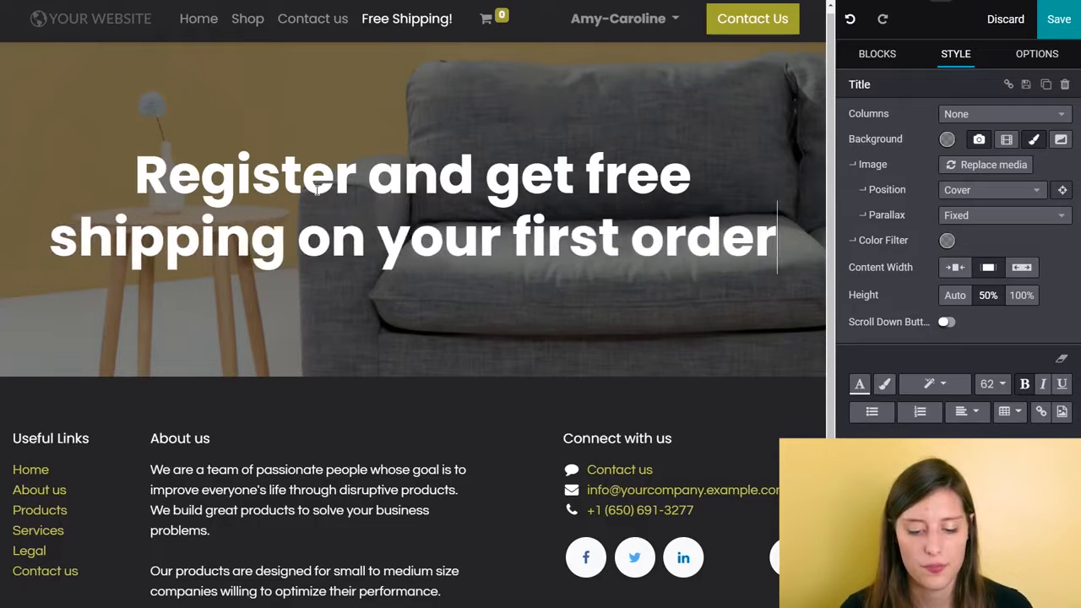
text(!)
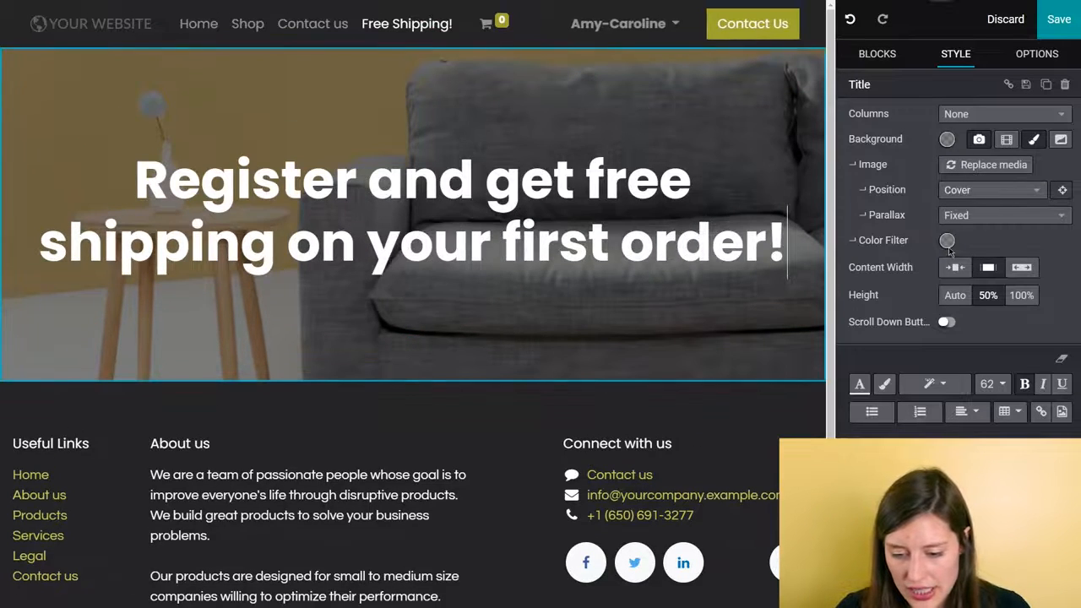
- Try the Title block's 50% and full-screen heights, and leave its height set to Auto
click(948, 298)
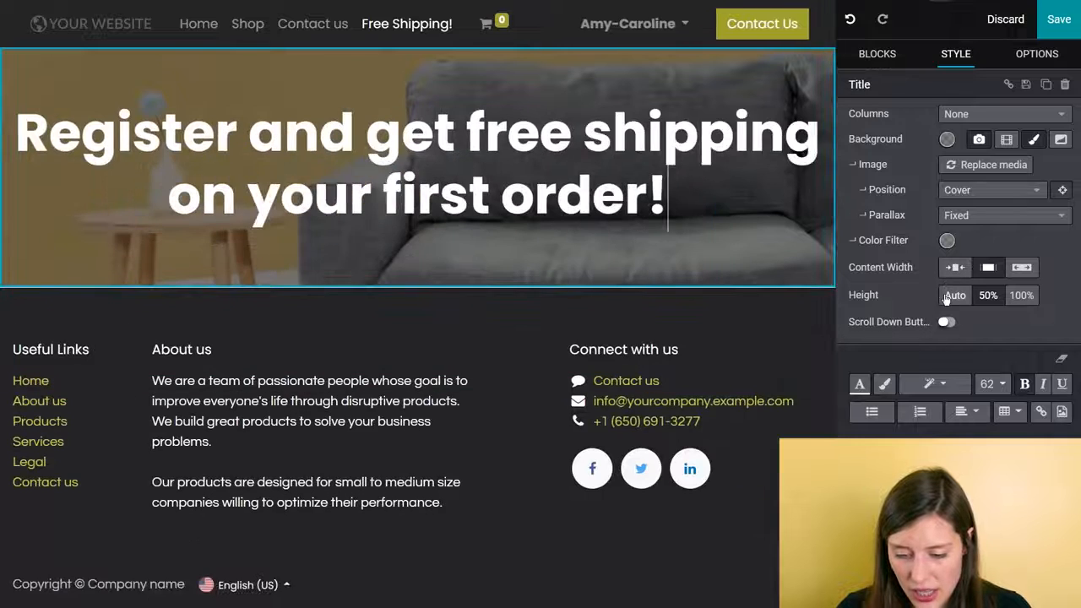
click(1021, 295)
click(957, 296)
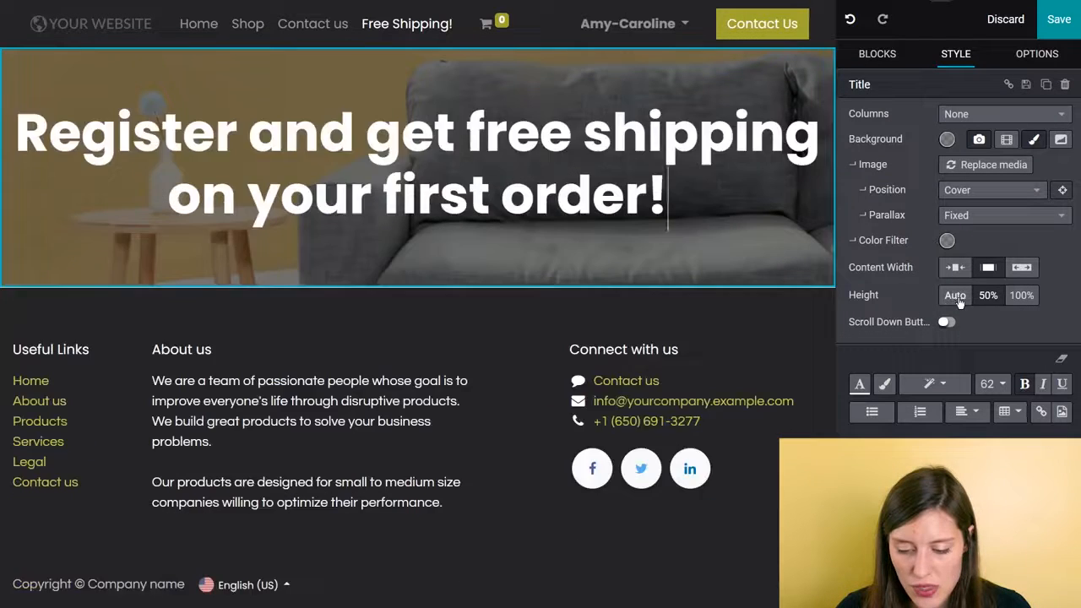
click(988, 296)
click(1022, 295)
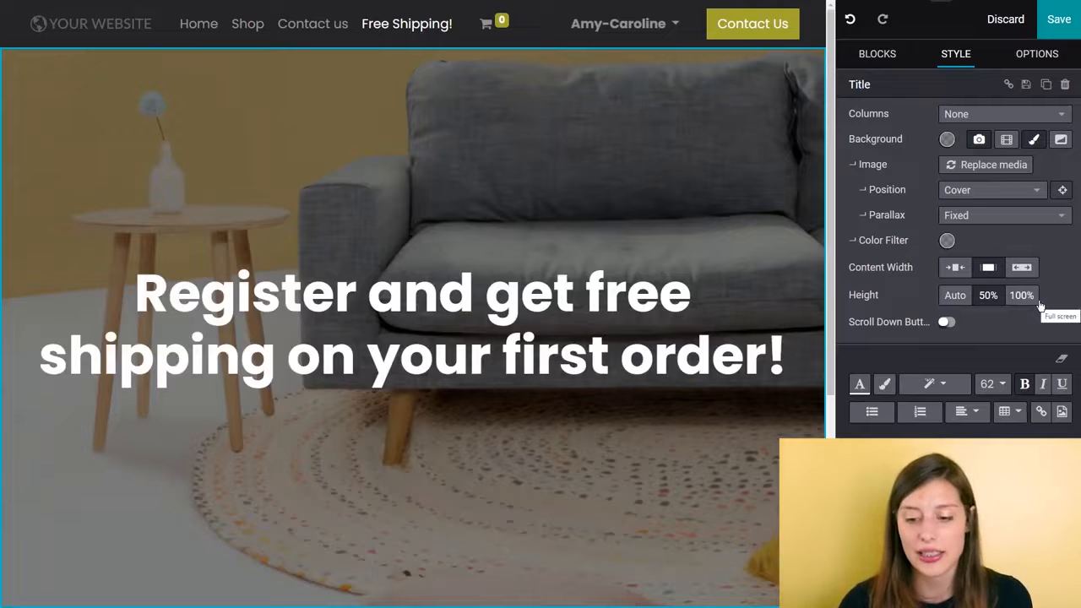
click(957, 297)
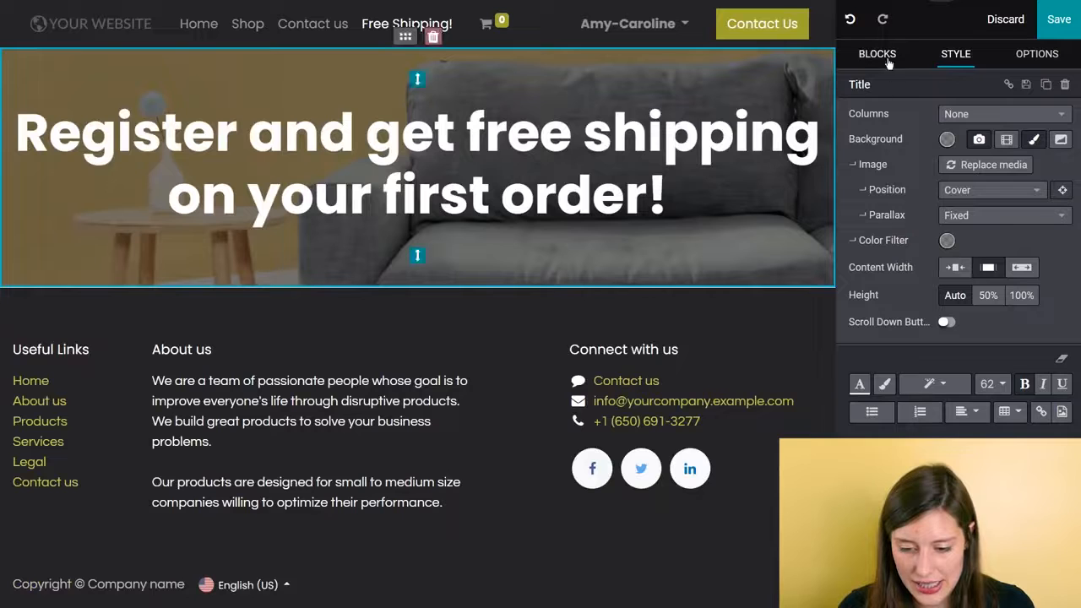
- Add a Form block from the dynamic content blocks directly below the Title block
click(887, 57)
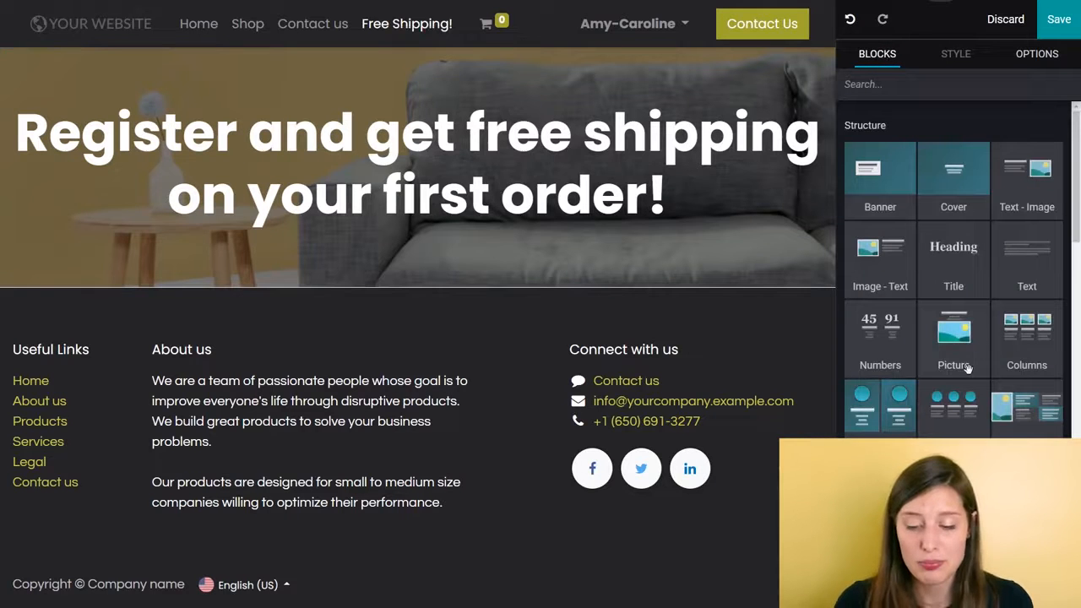
scroll(970, 363, down, 5)
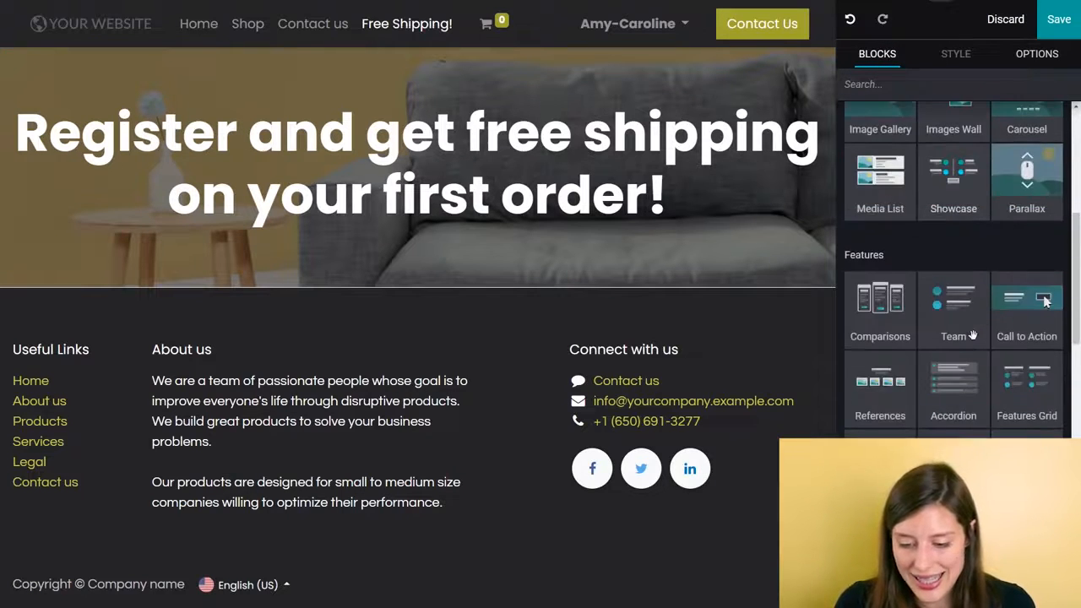
scroll(971, 336, down, 2)
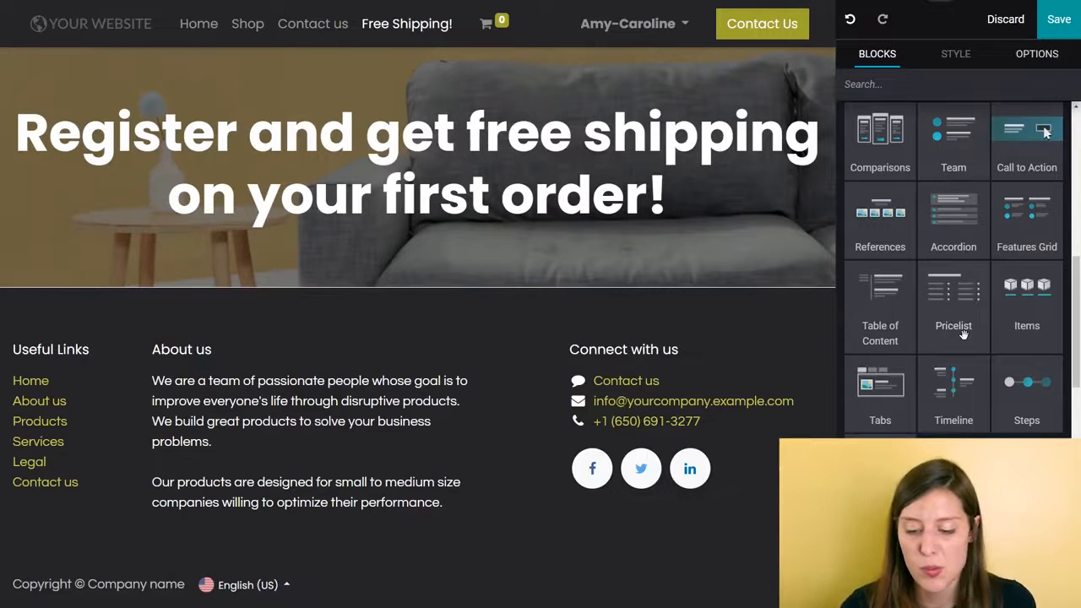
scroll(967, 337, down, 3)
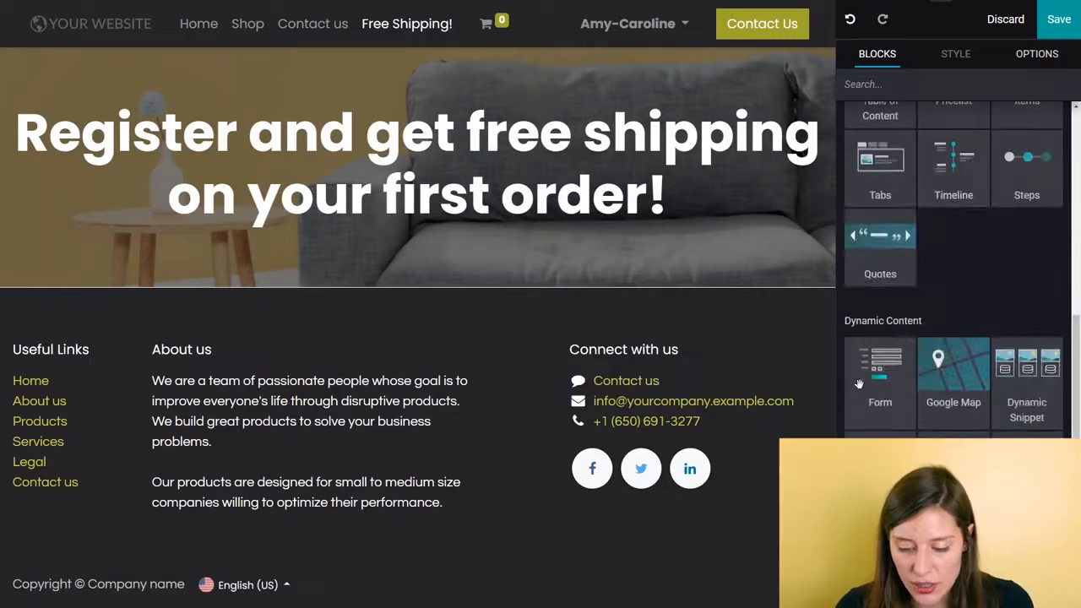
drag(879, 384, 415, 307)
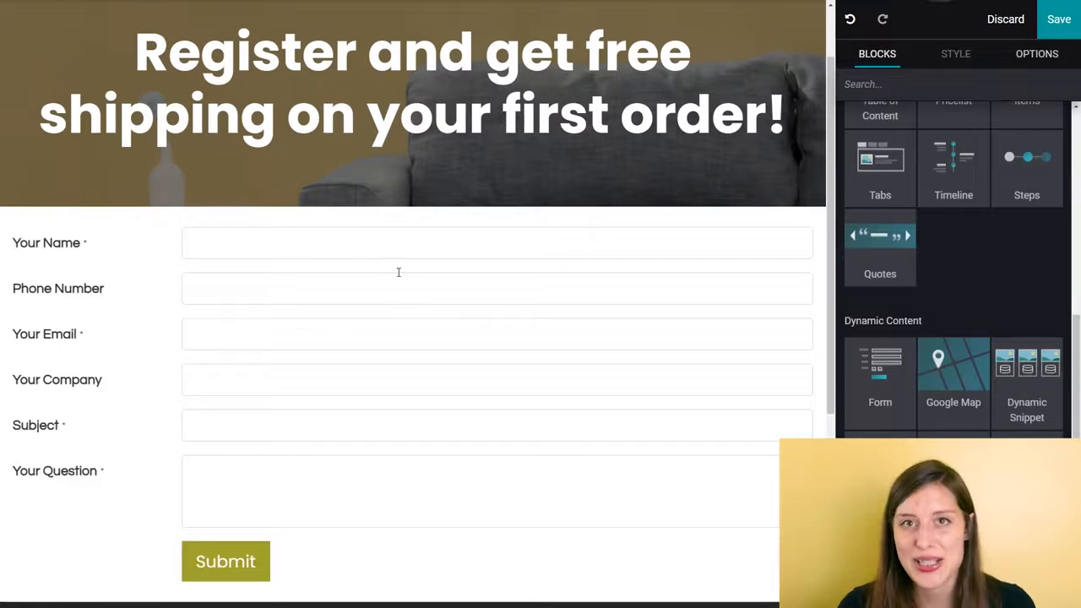
- Set the form's action to Create an Opportunity
click(86, 242)
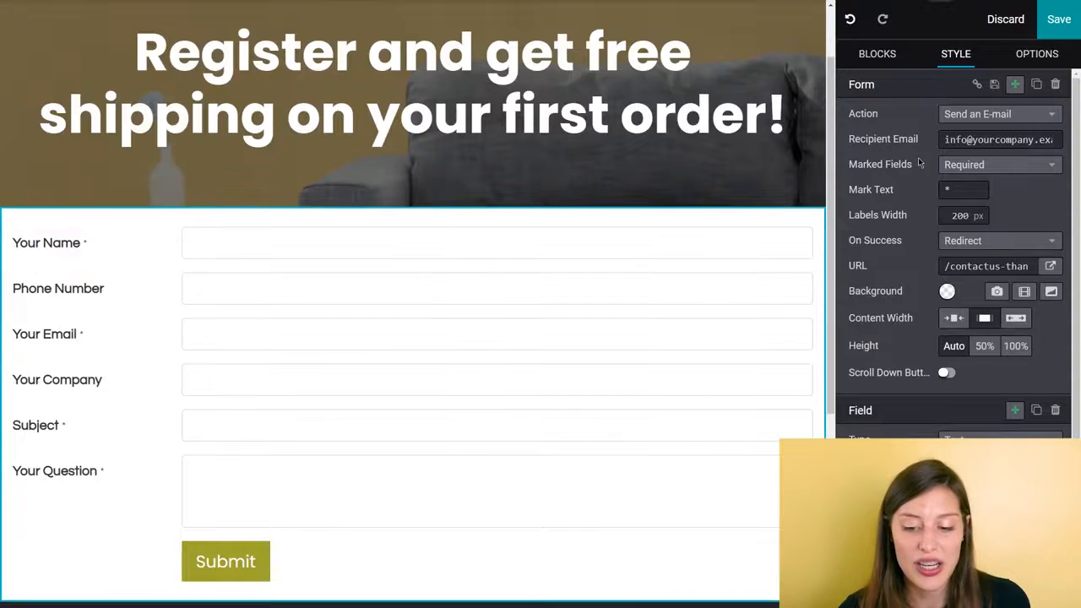
click(1012, 117)
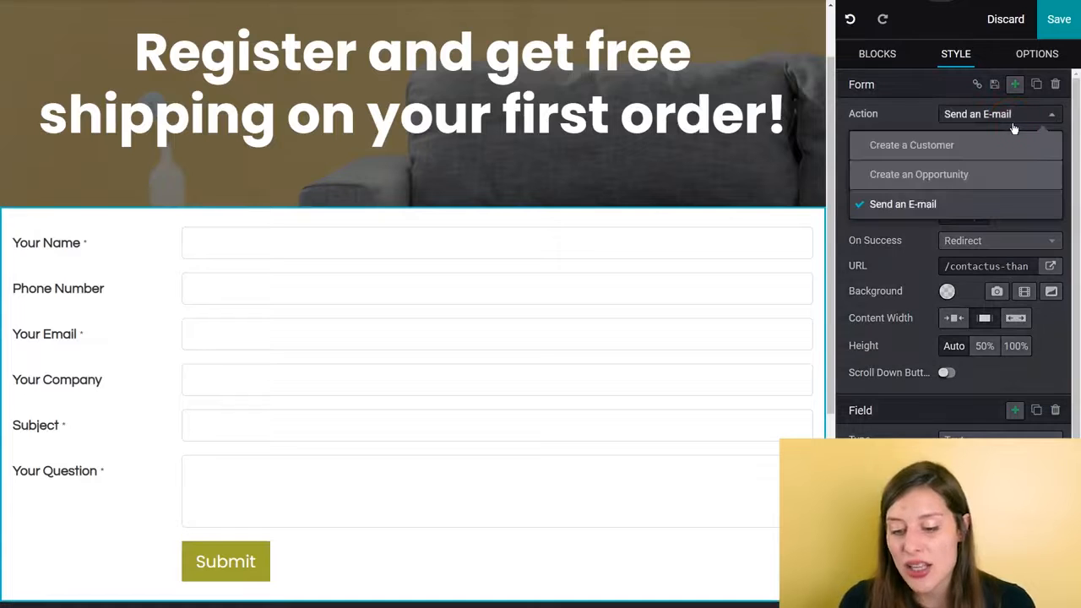
click(962, 175)
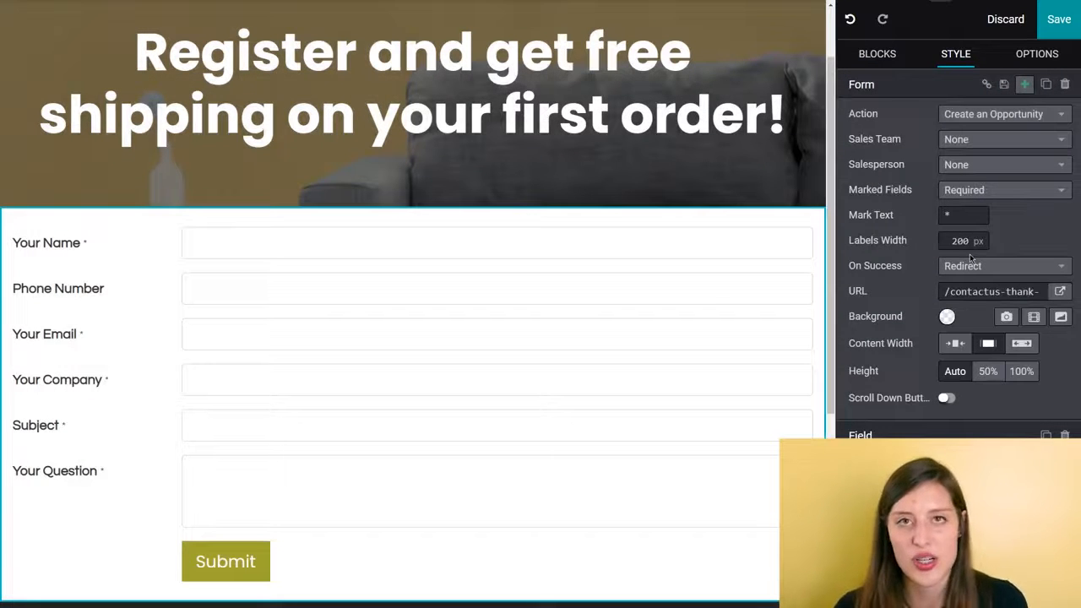
- Shrink the Your Name and Phone Number fields to half width so they share the form's first row
click(194, 245)
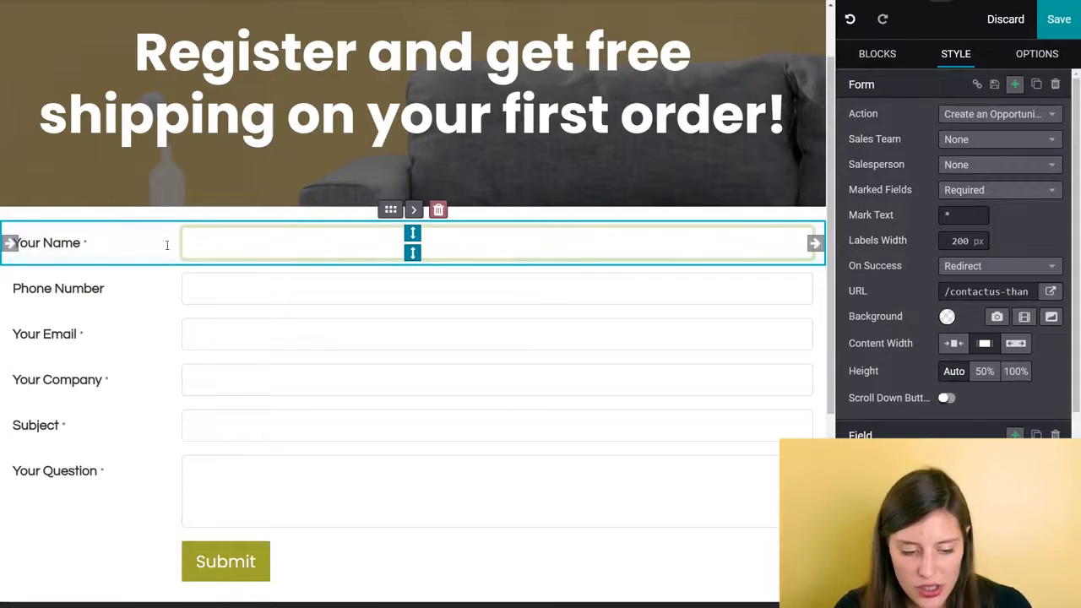
drag(9, 244, 386, 243)
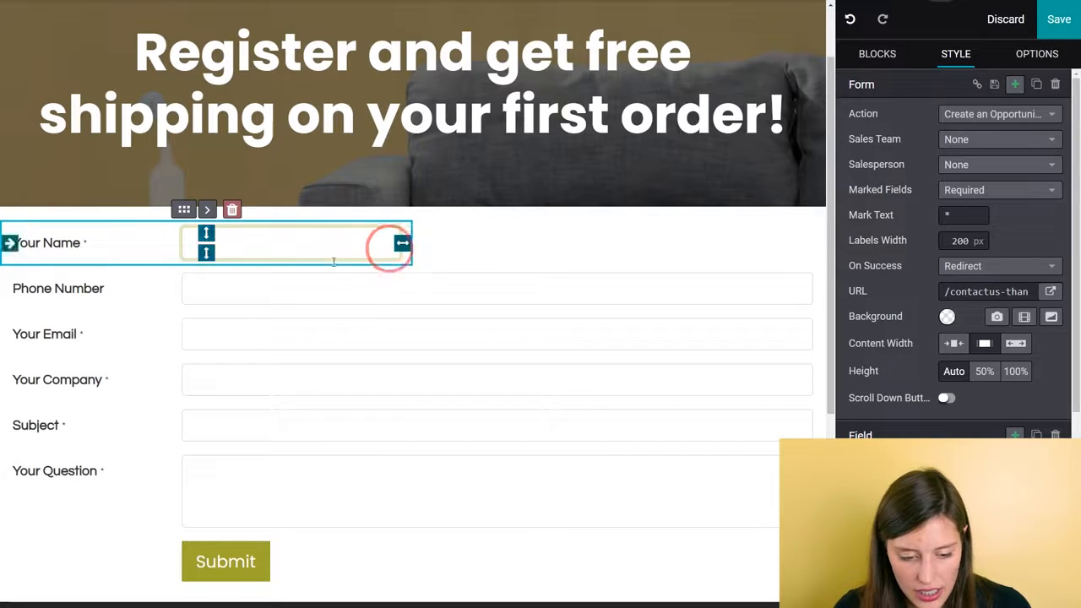
click(127, 295)
drag(11, 289, 807, 244)
- Shrink the Your Email and Your Company fields to half width so they share one row, and make Your Company optional
click(195, 292)
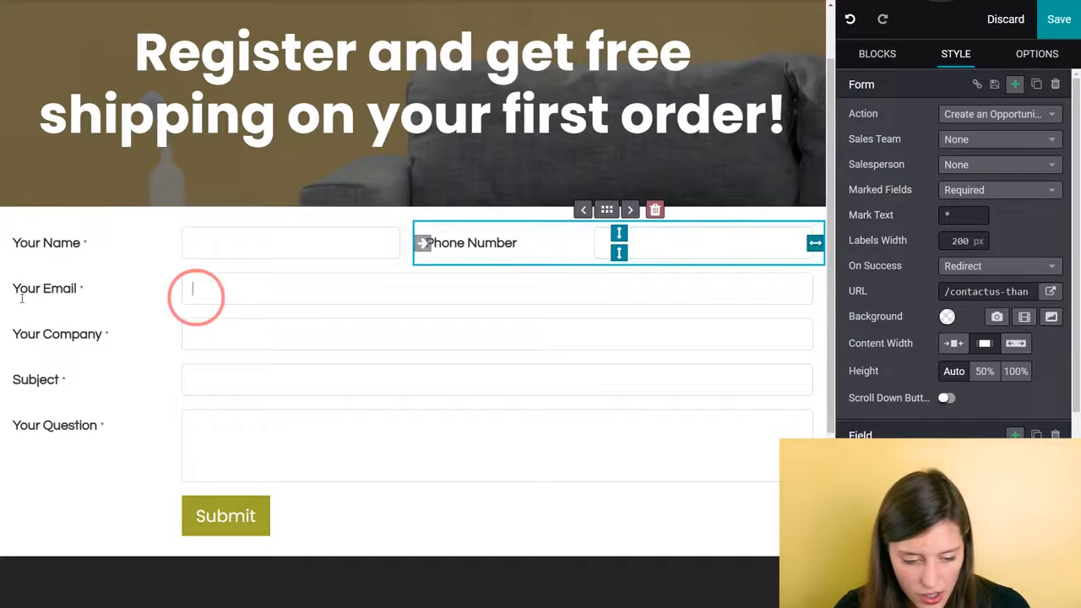
drag(10, 290, 424, 290)
click(93, 335)
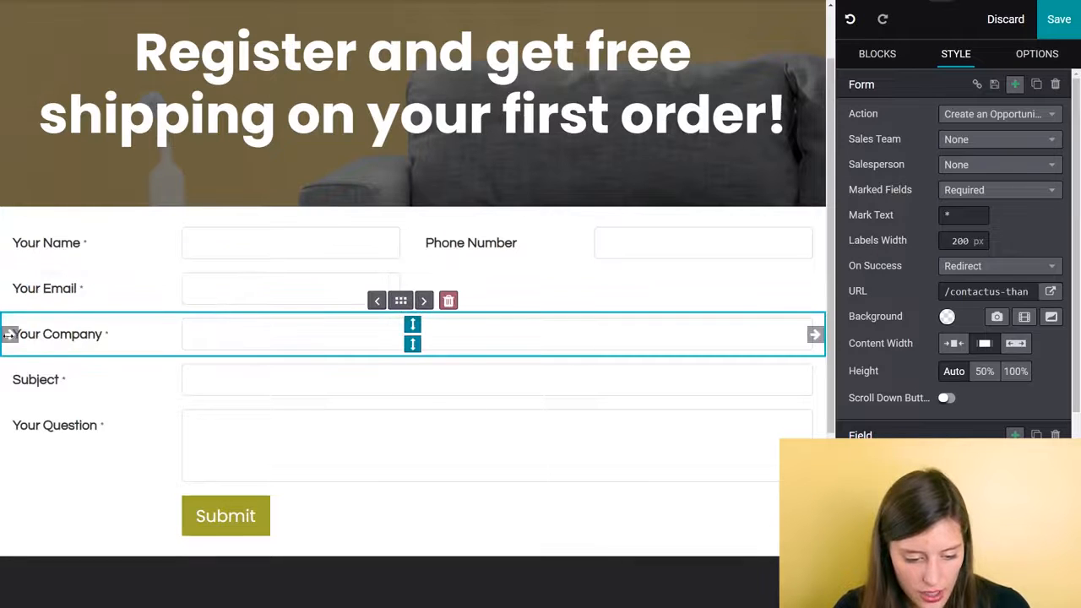
drag(9, 333, 374, 331)
drag(476, 326, 805, 292)
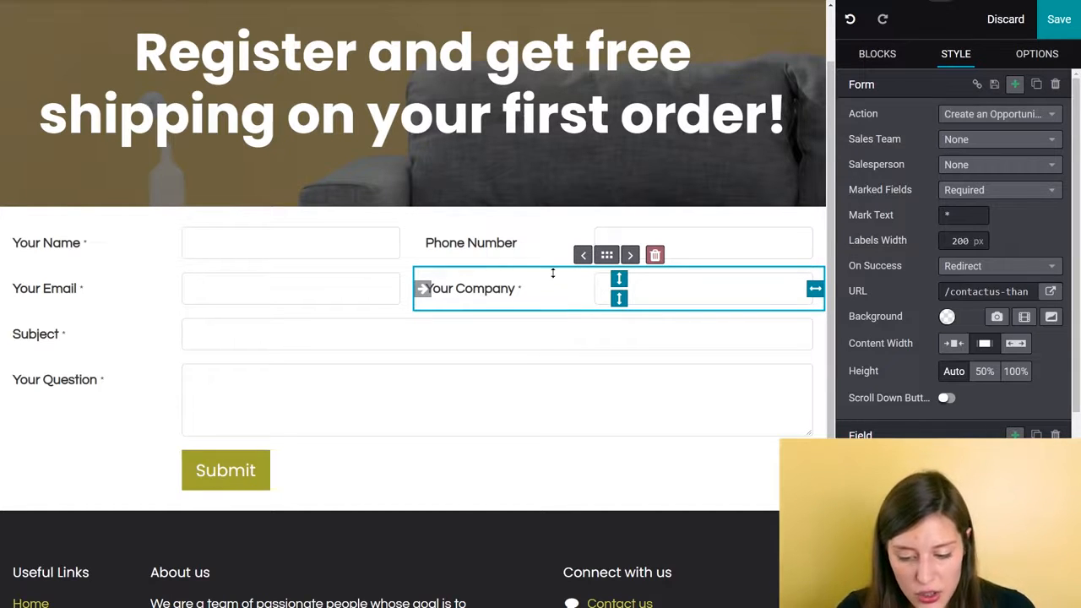
scroll(969, 397, down, 3)
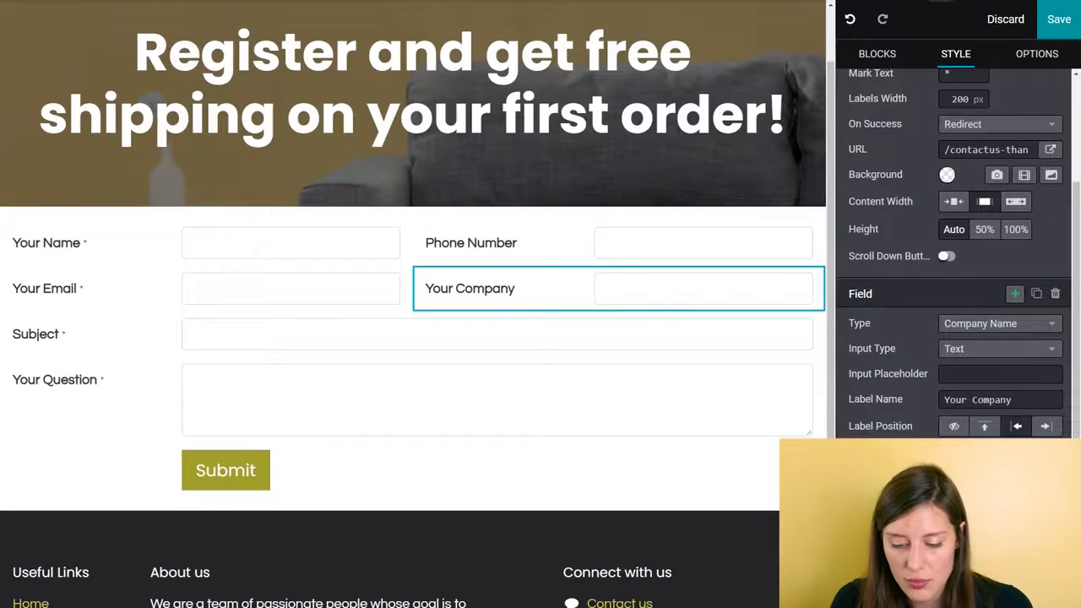
- Set the form's sales team to America and assign a salesperson to it
scroll(955, 253, up, 3)
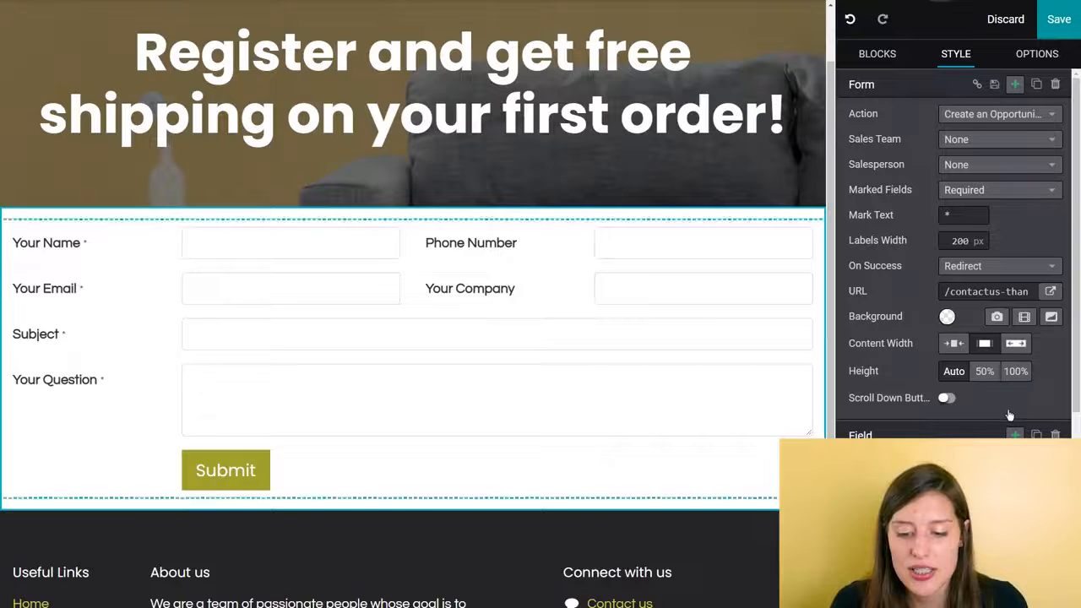
click(982, 142)
click(928, 230)
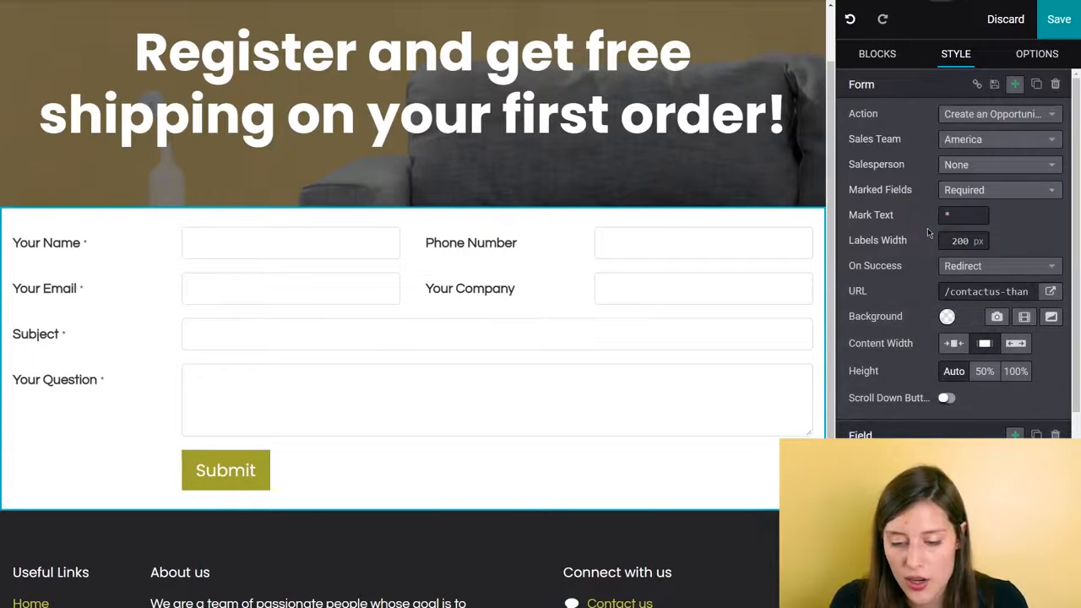
click(979, 164)
click(919, 228)
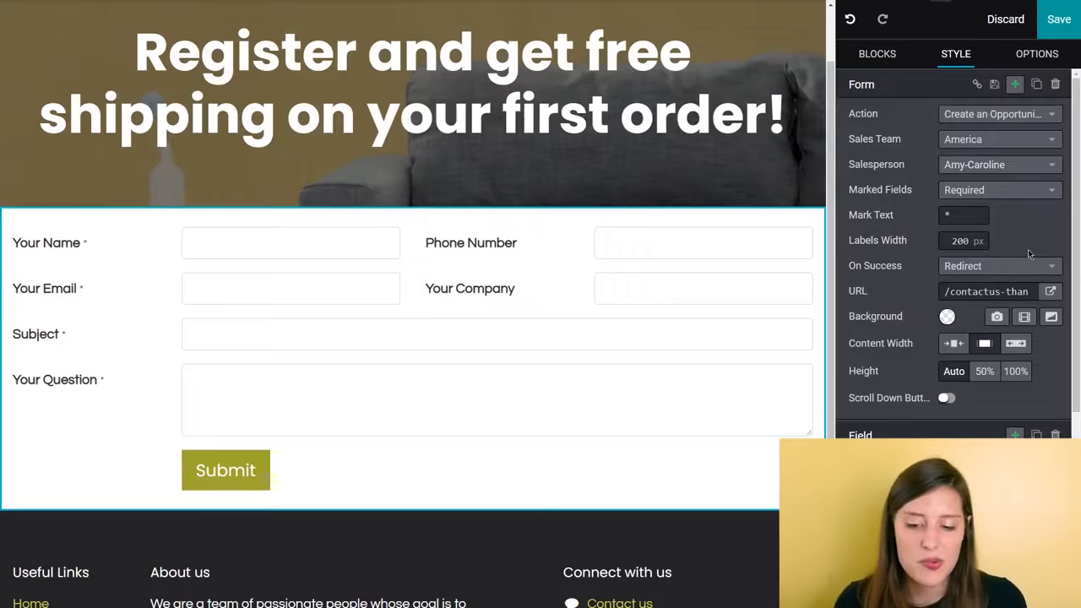
- Replace the Subject field's label with "What are you looking for?"
click(449, 297)
click(85, 338)
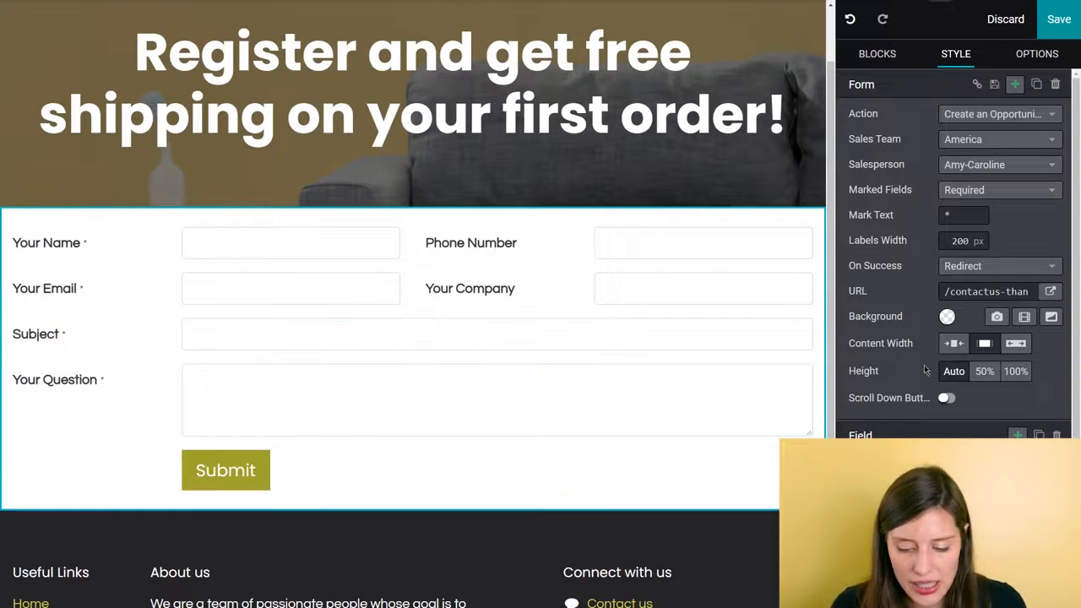
scroll(958, 386, down, 2)
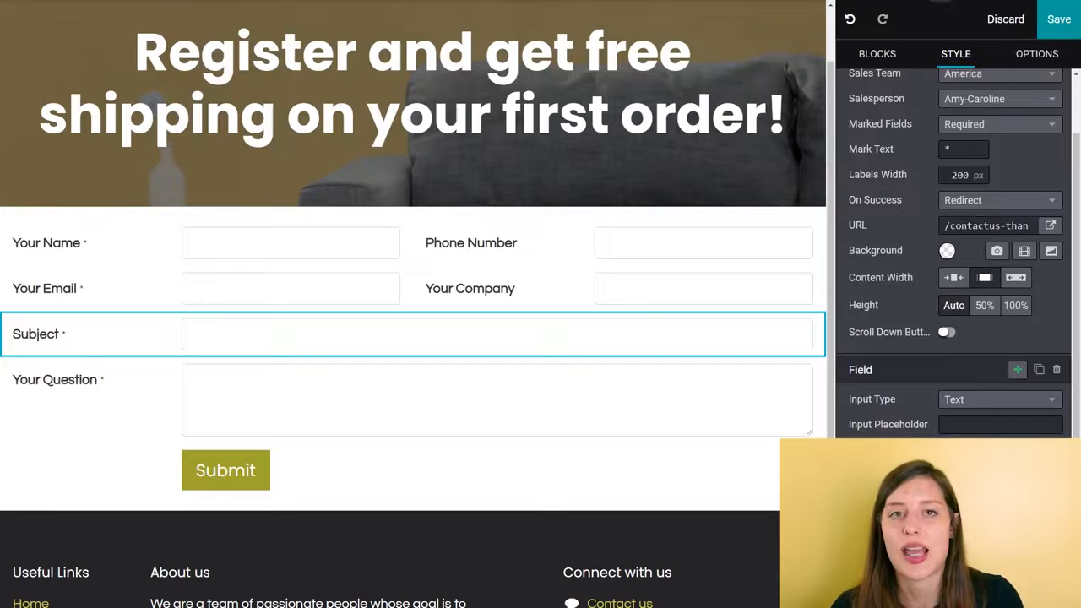
key(BackSpace)
key(BackSpace)
key(BackSpace)
key(BackSpace)
key(BackSpace)
key(BackSpace)
key(BackSpace)
text(W)
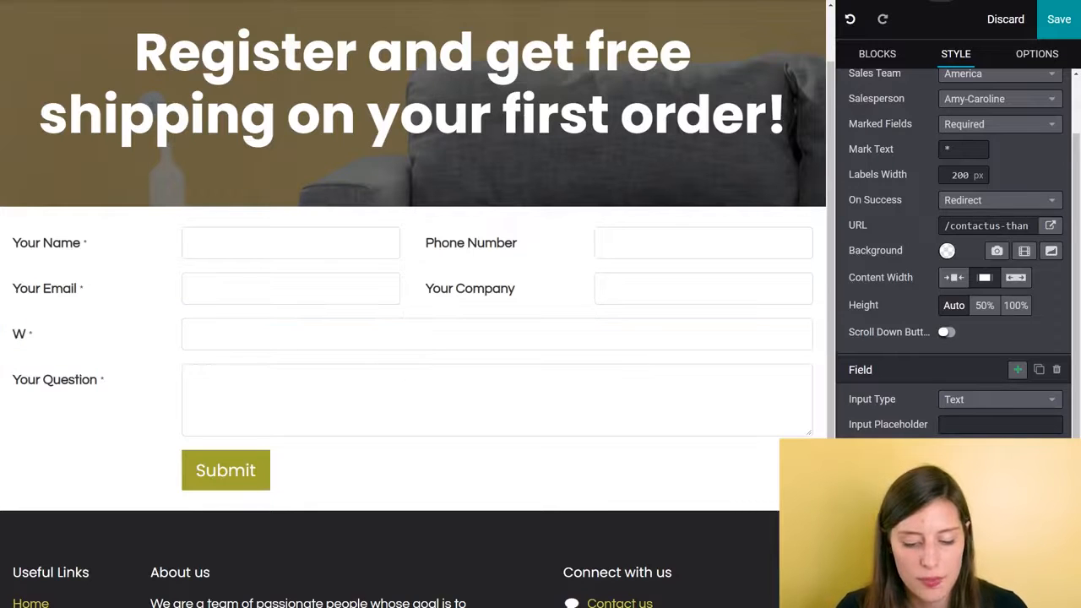
text(hat are you)
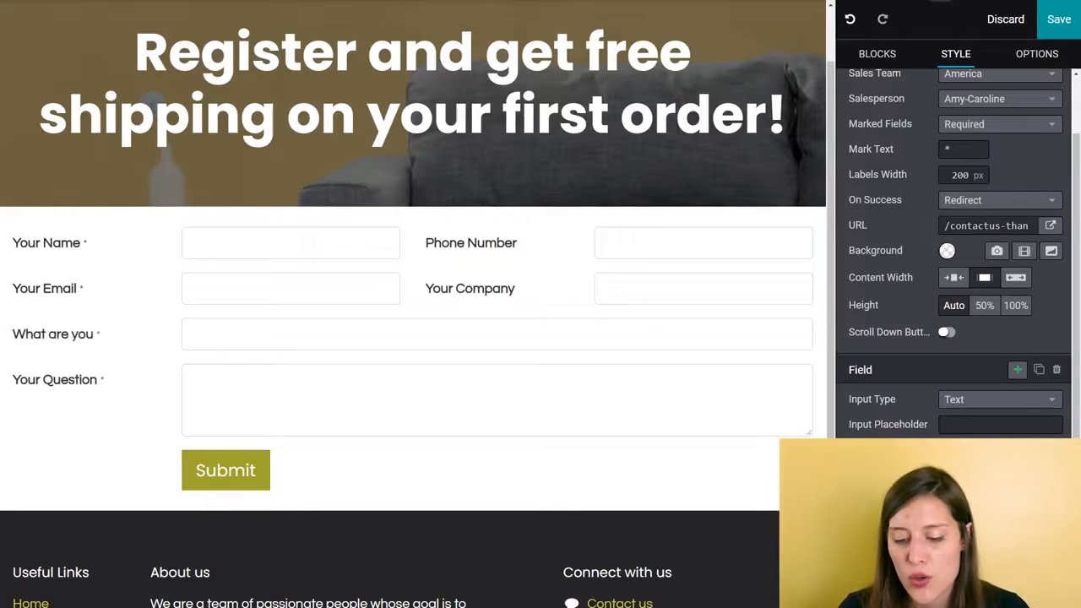
text( looking for?)
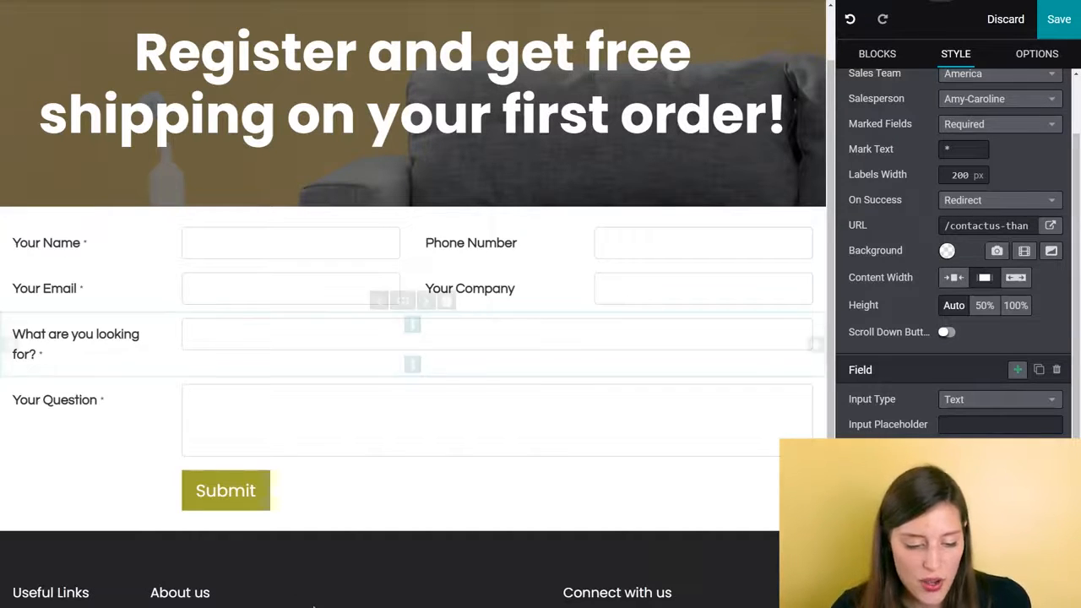
- Change the Your Question field's type to Tags and save the page
click(71, 402)
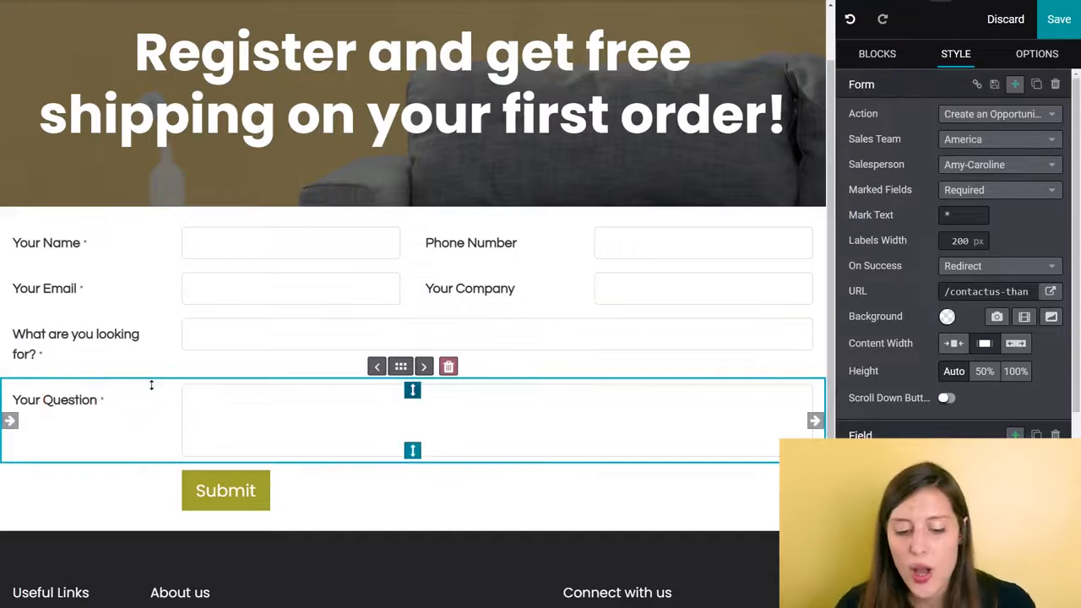
scroll(969, 421, down, 3)
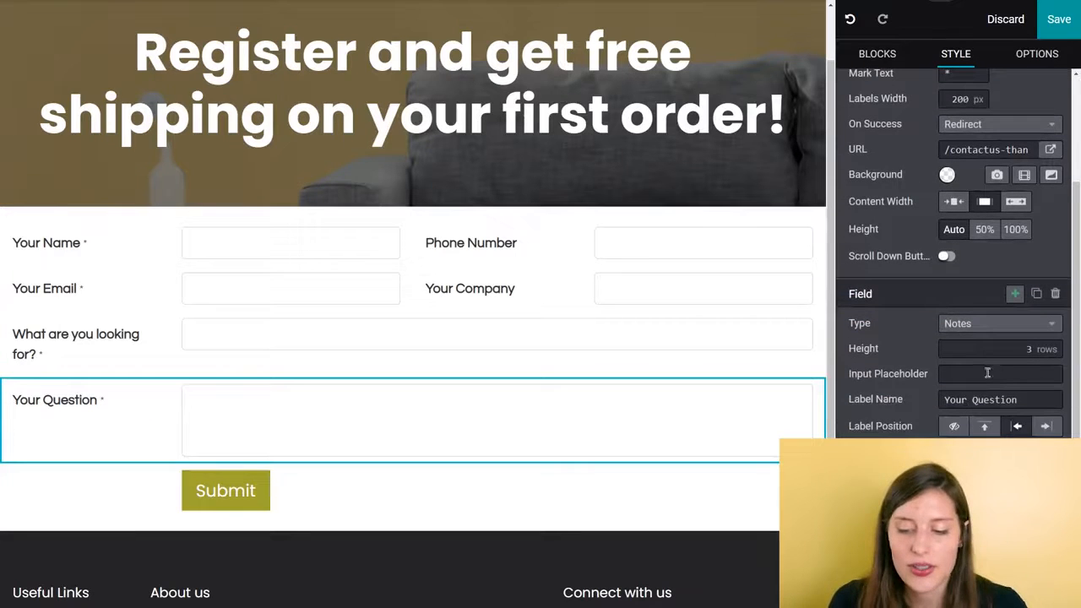
click(1022, 332)
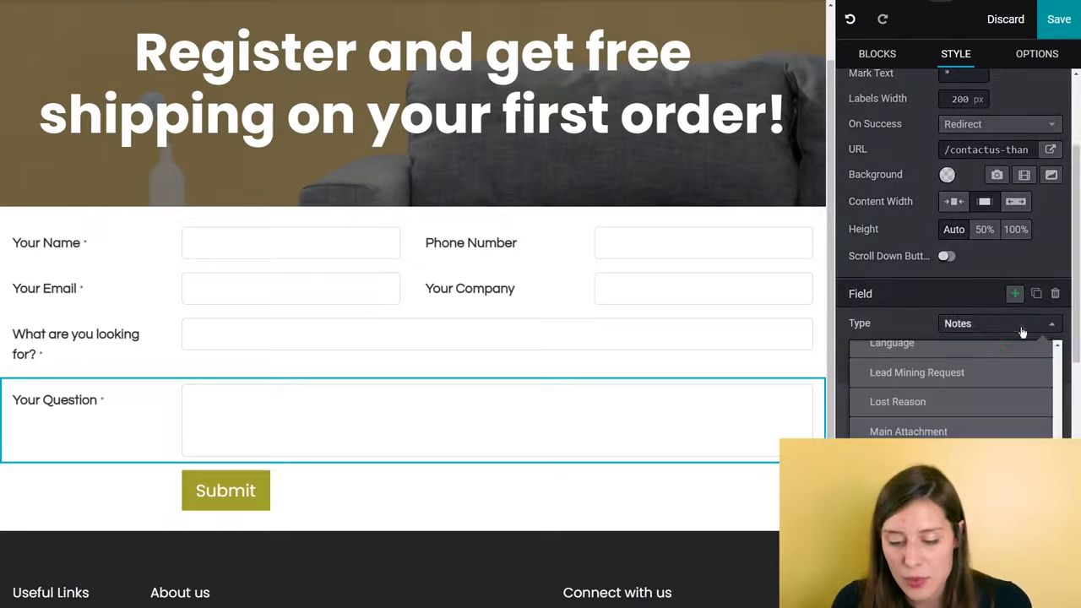
scroll(980, 397, down, 6)
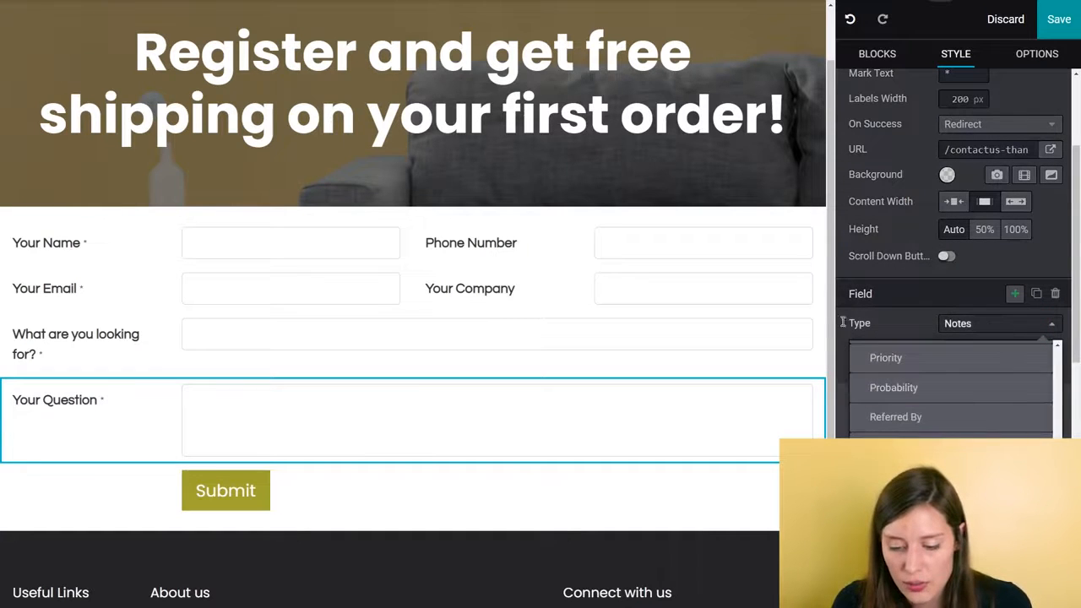
scroll(963, 328, down, 1)
scroll(932, 355, down, 3)
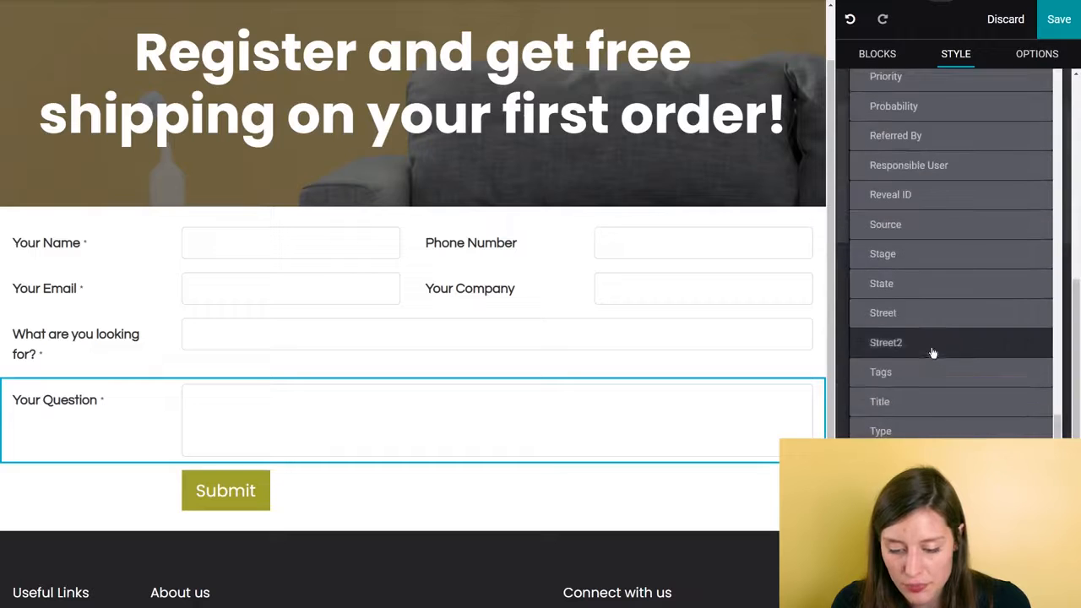
click(925, 375)
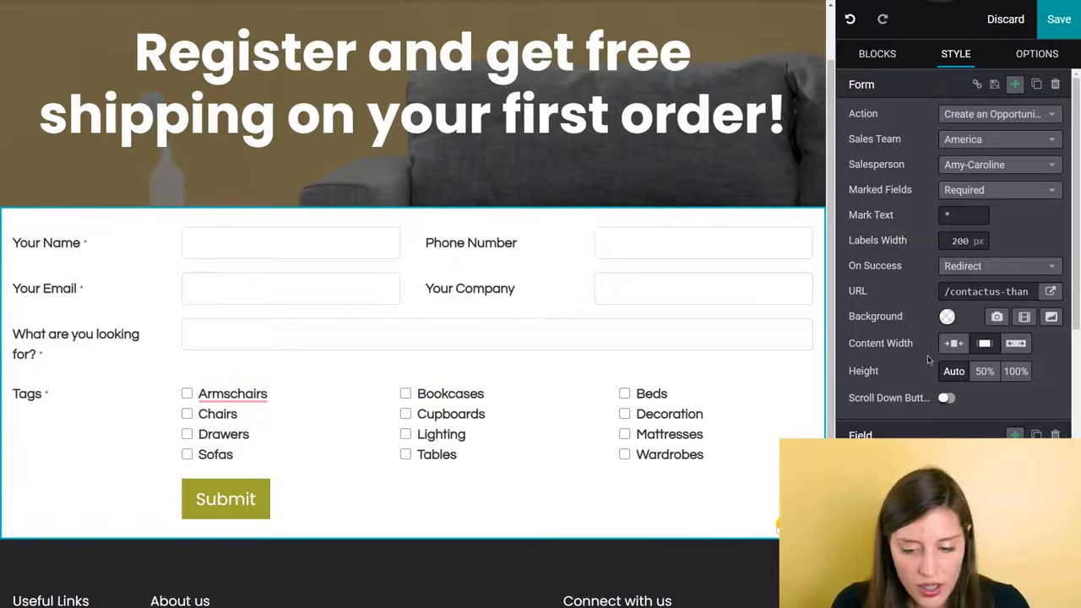
scroll(545, 370, up, 1)
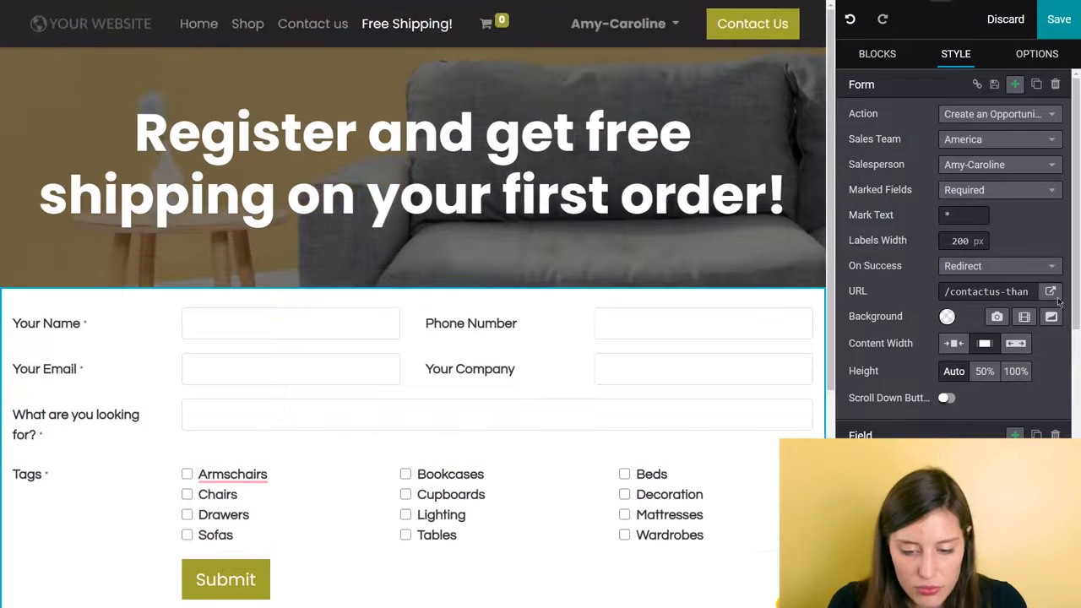
click(1059, 19)
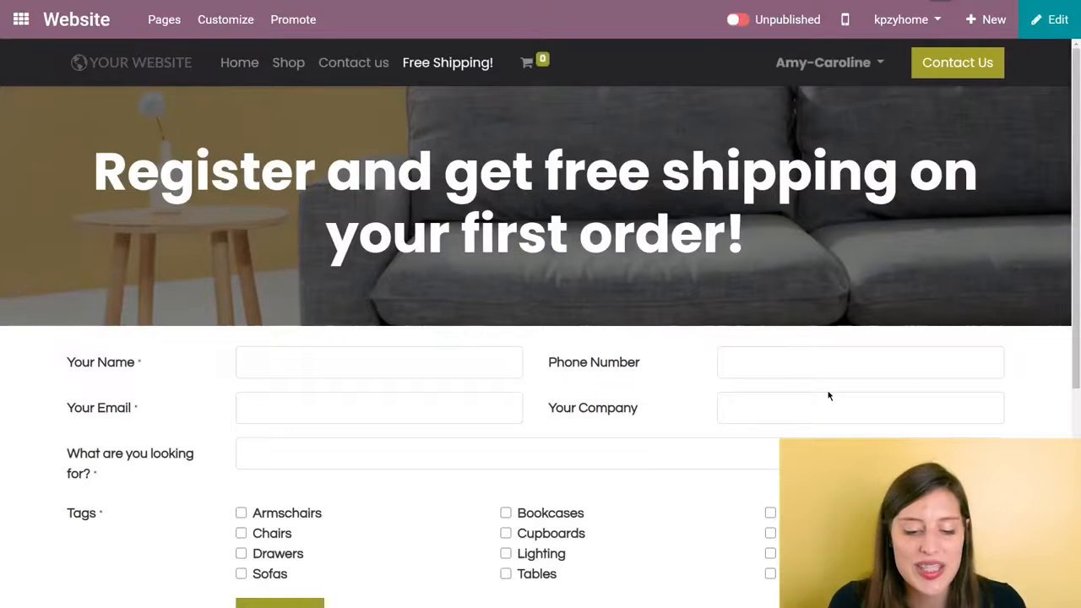
- Fill in the registration form's name, phone number and email fields with test customer details, leaving Your Company blank
scroll(828, 395, down, 2)
click(415, 205)
text(Jackso)
key(Tab)
text(1234567890)
key(Tab)
text(jacks)
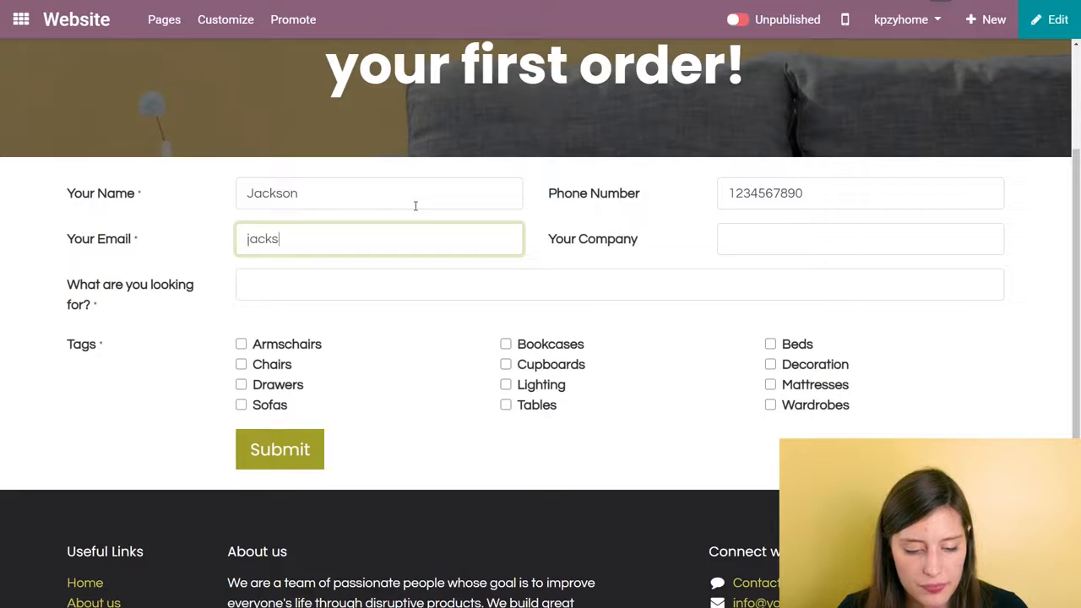
text(on@test.com)
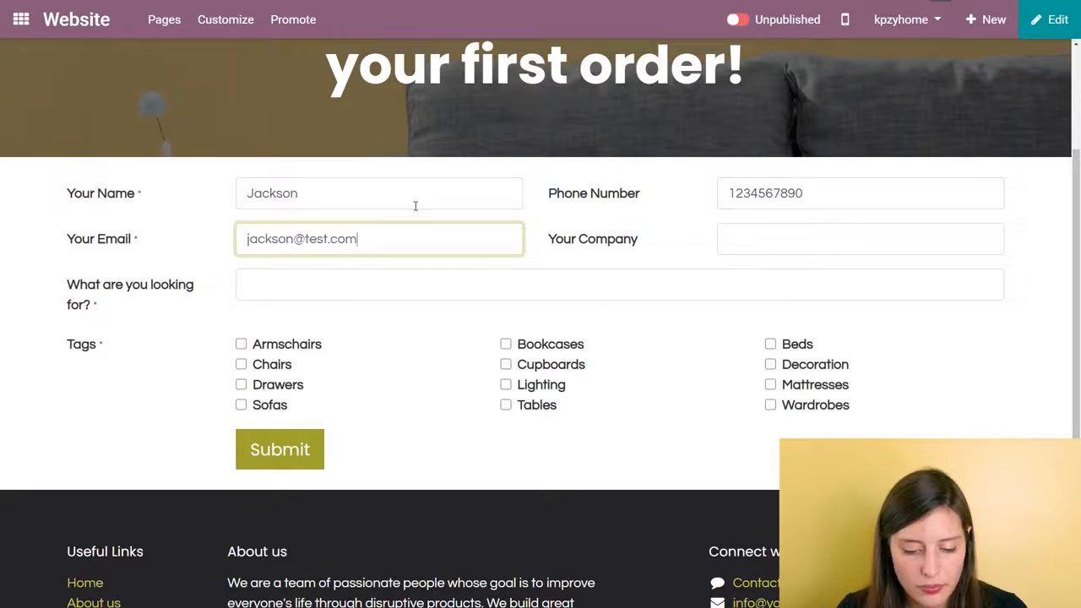
key(Tab)
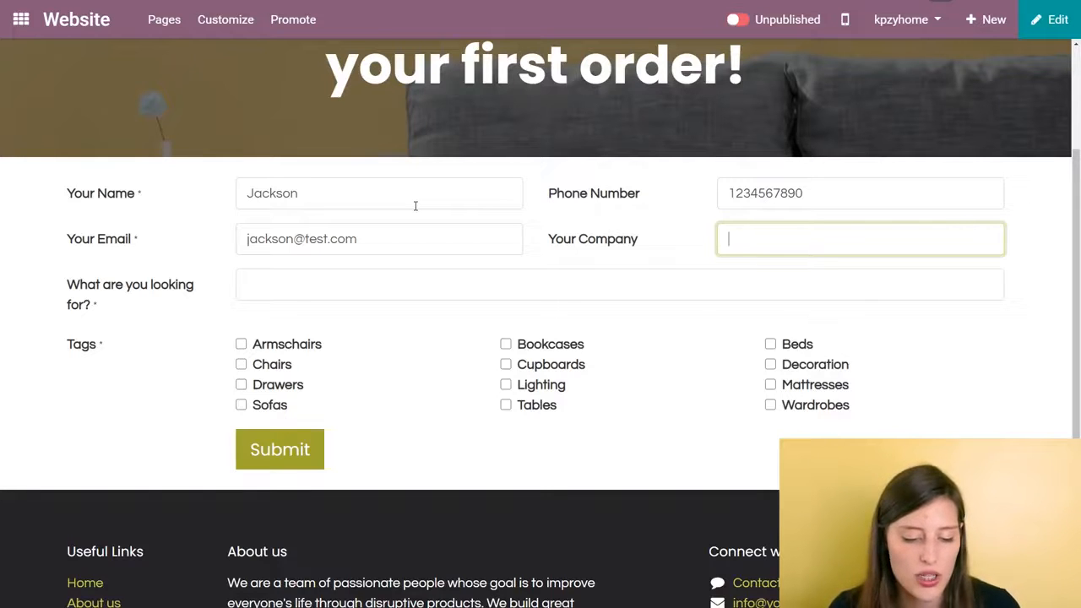
key(Tab)
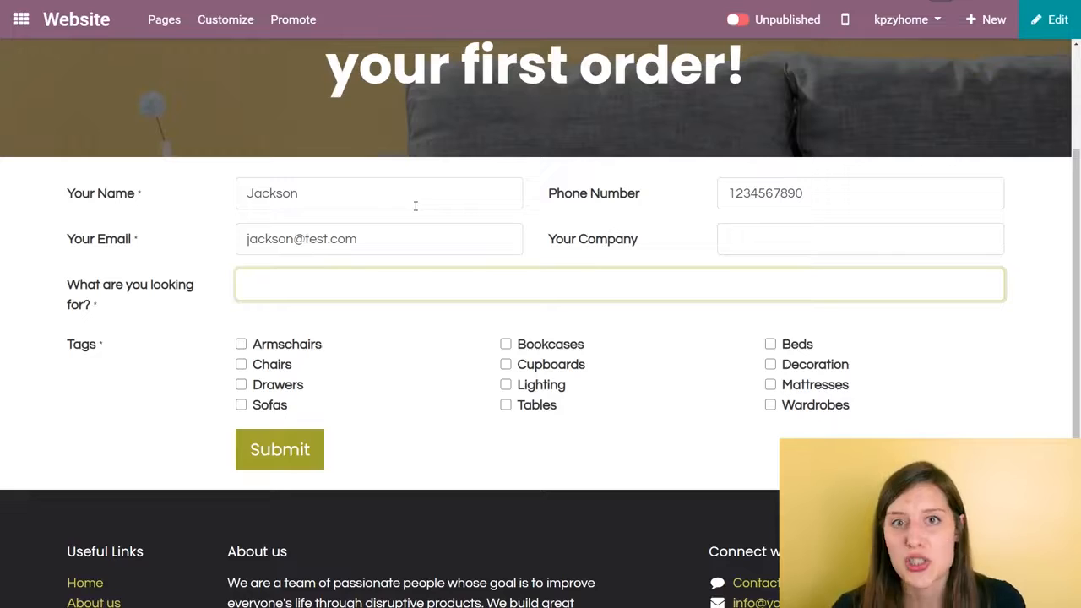
- Answer "A new bedroom", tick the Beds, Decoration, Drawers, Mattresses and Wardrobes tags, and submit the form
text(A)
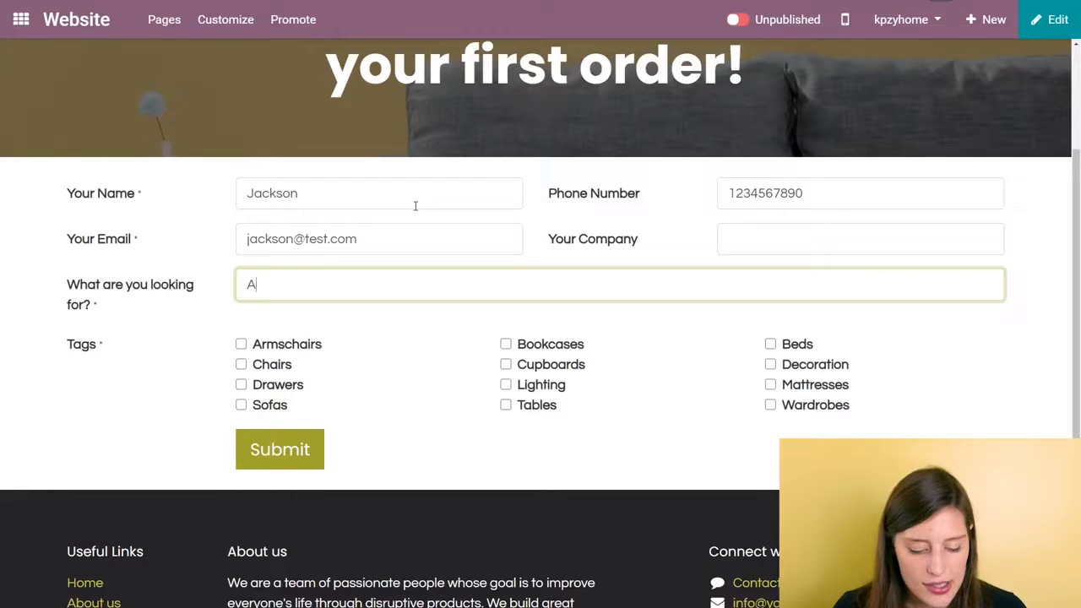
text( new bedroom)
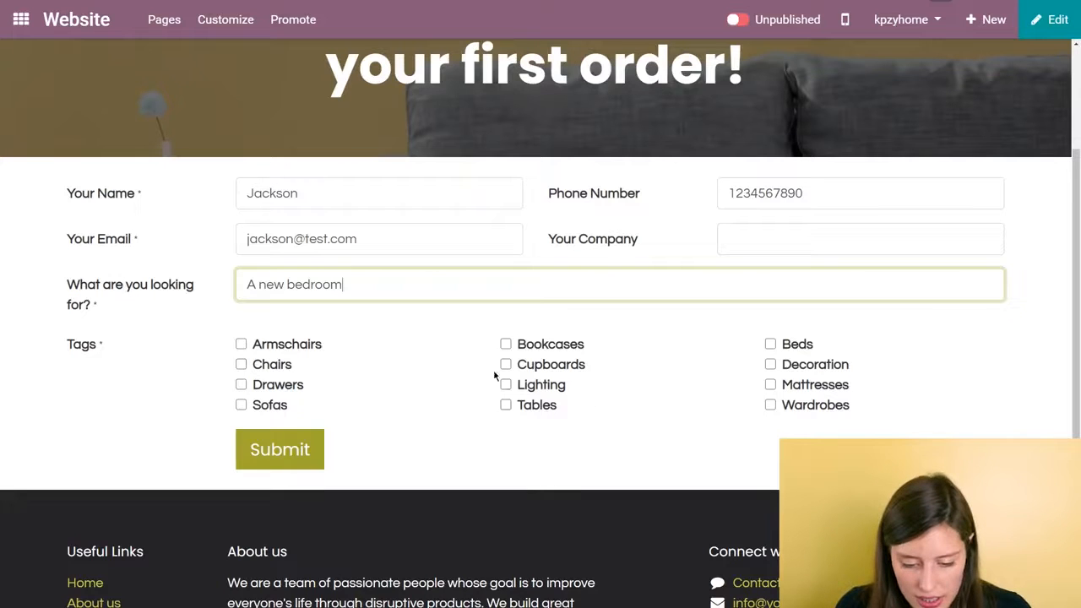
click(770, 385)
click(771, 405)
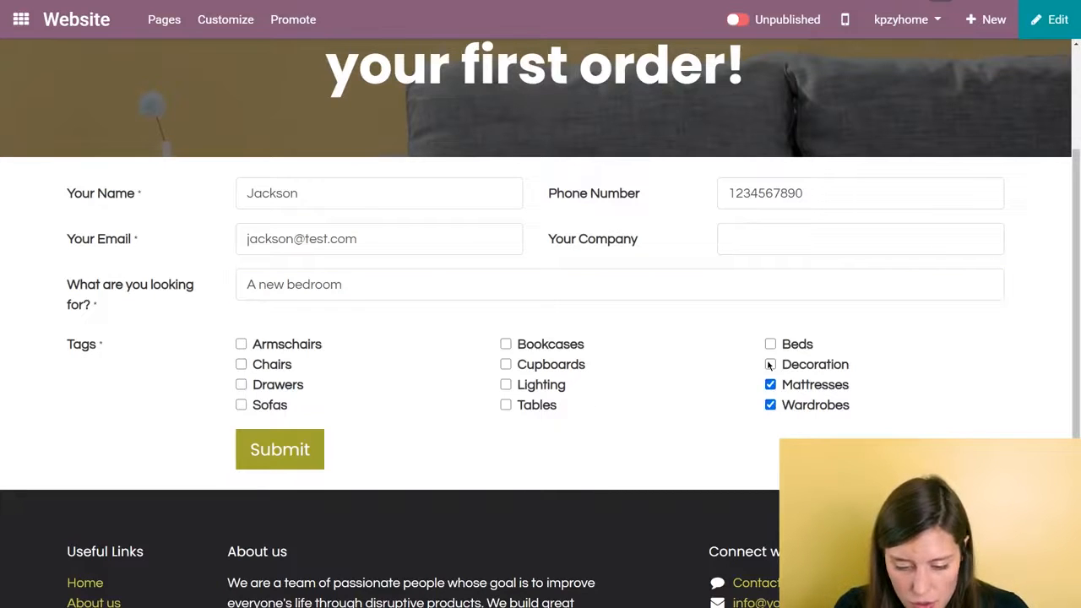
click(771, 345)
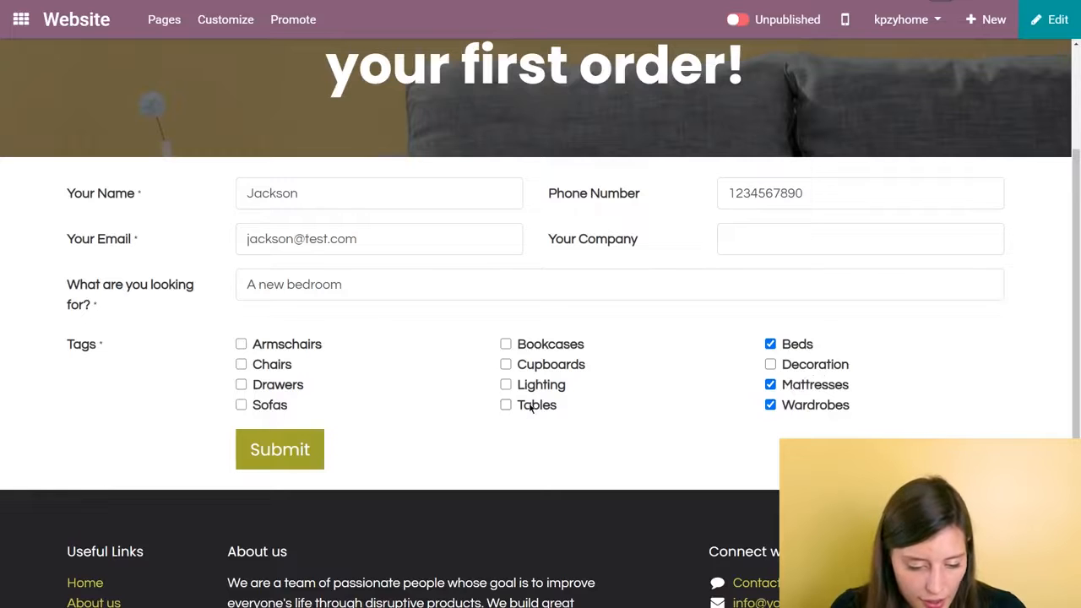
click(242, 385)
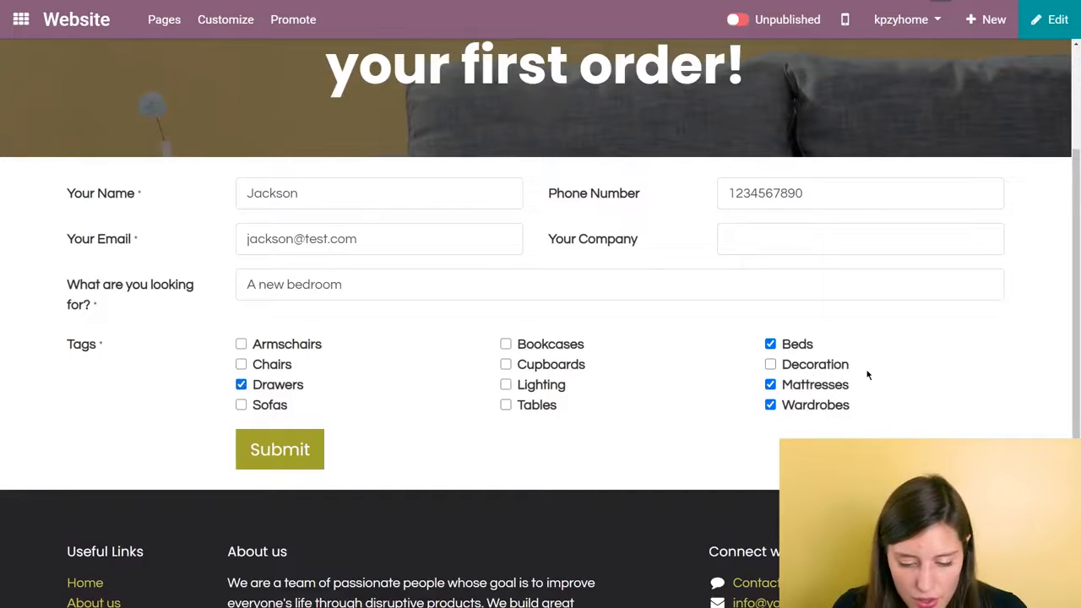
click(771, 364)
click(311, 452)
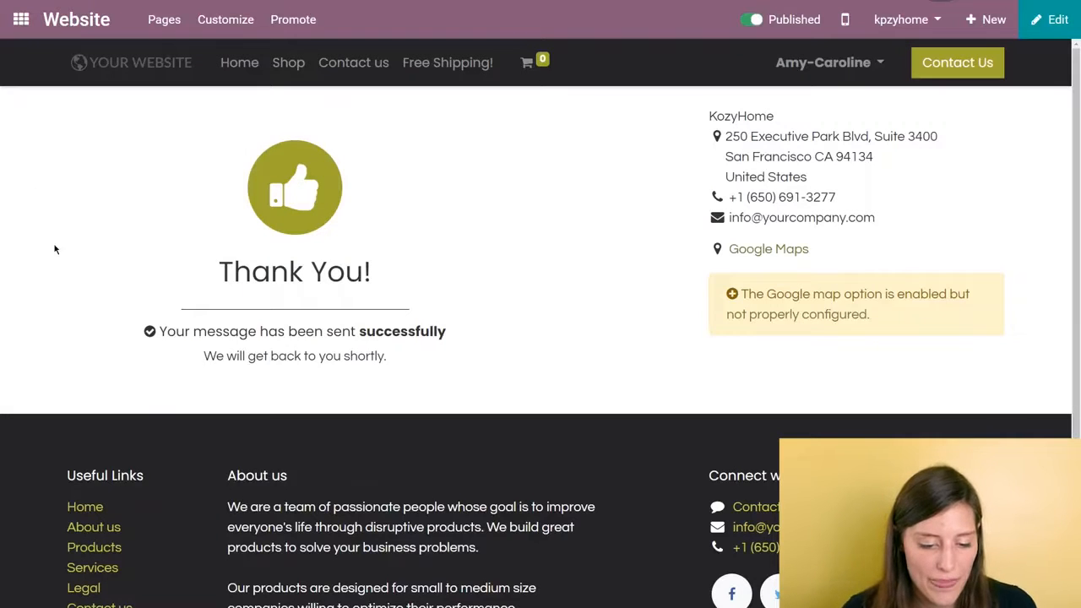
- Switch to the CRM app and open the "A new bedroom" opportunity to check its contact details, sales team and tags
click(21, 19)
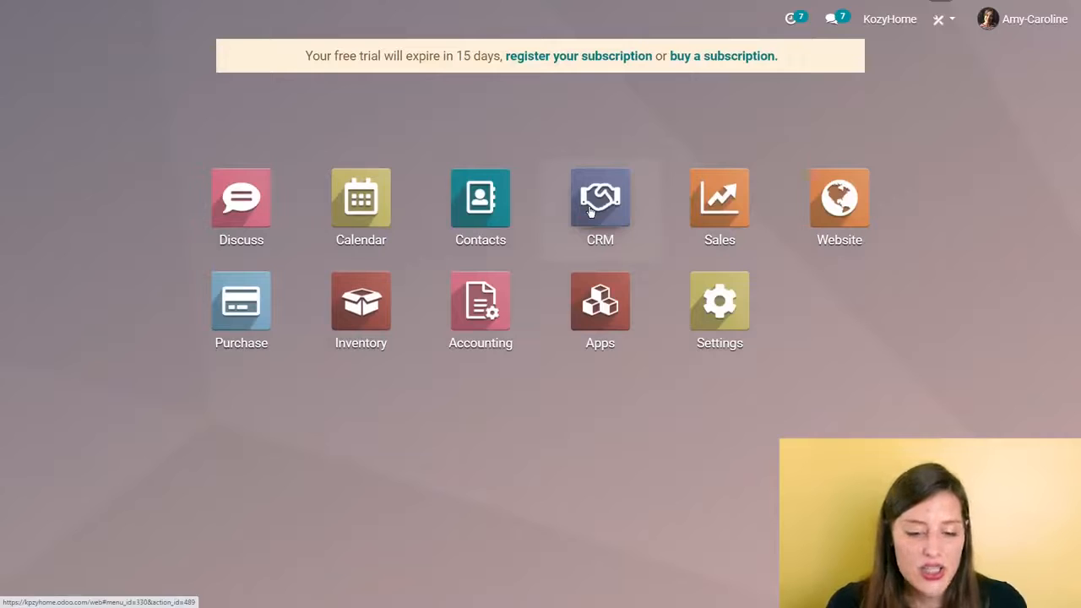
click(592, 211)
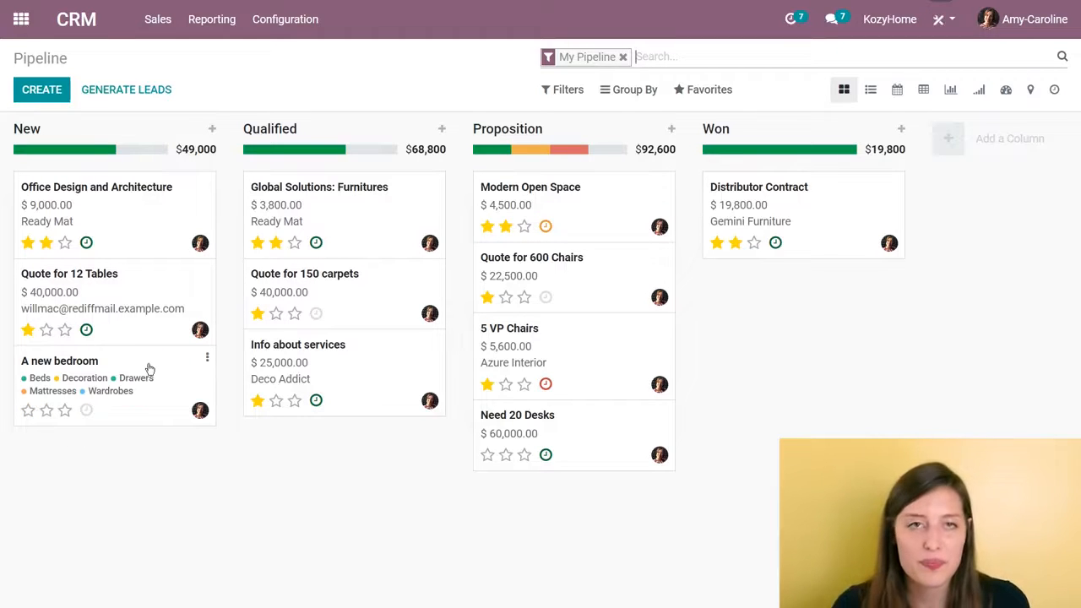
click(169, 382)
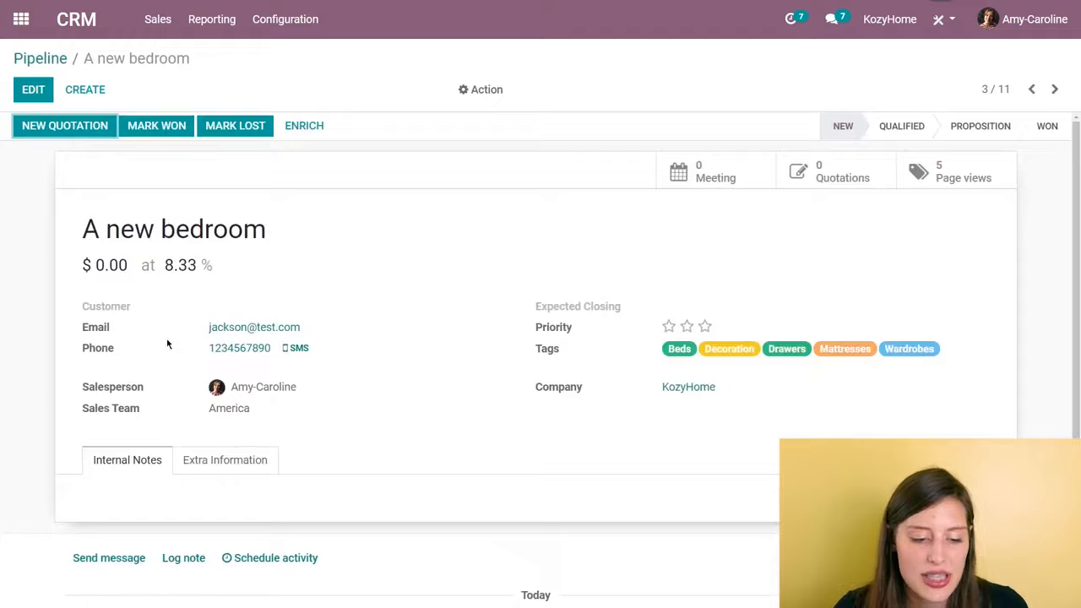
- Return to the pipeline, move the "A new bedroom" opportunity to the Qualified stage, and move it back to New
click(57, 59)
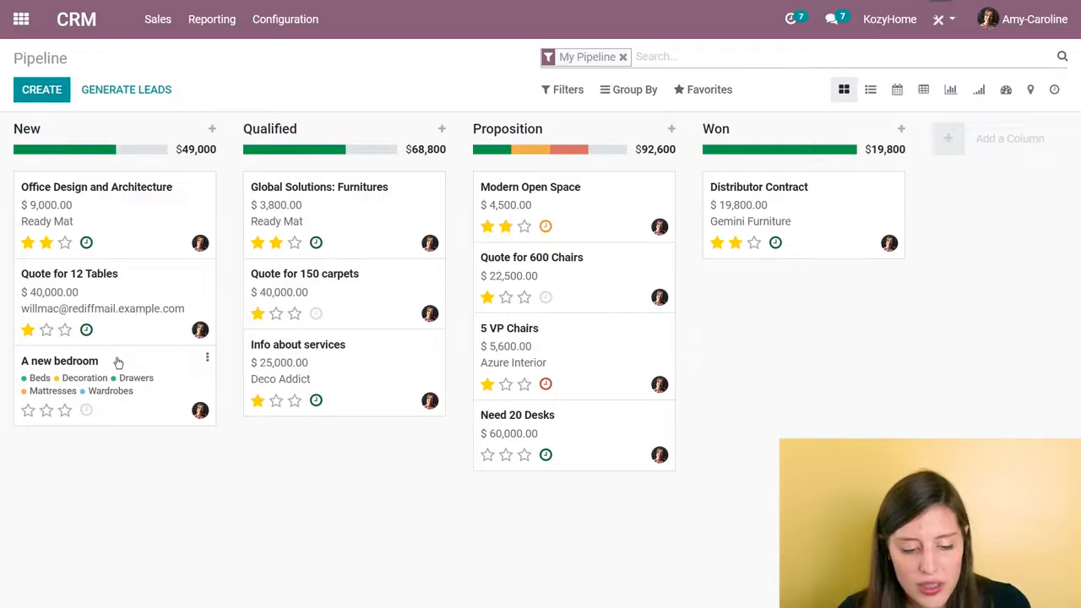
click(154, 370)
drag(154, 370, 404, 364)
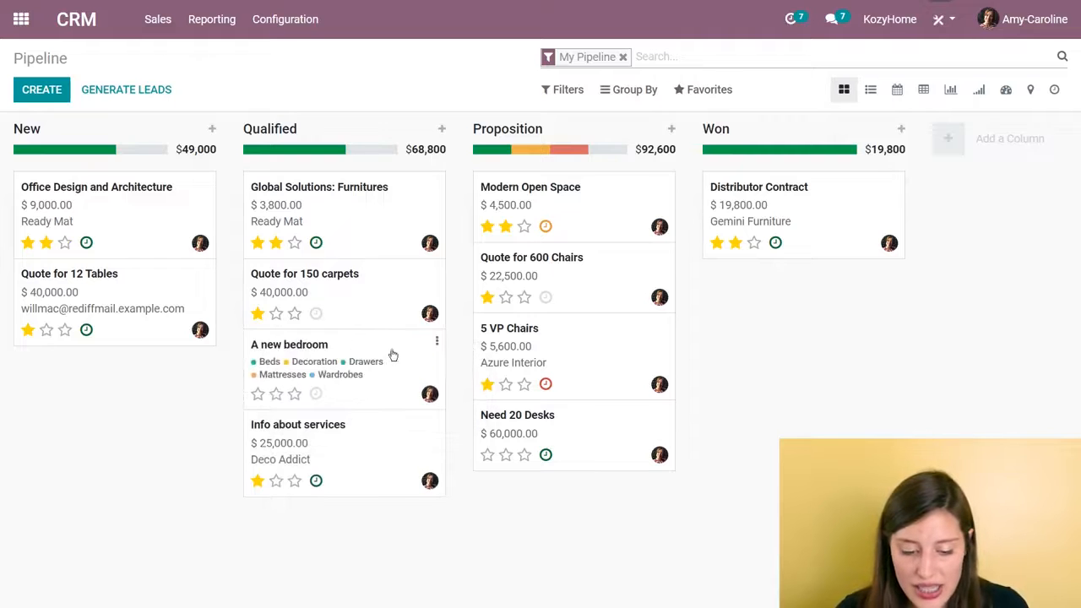
drag(387, 448, 131, 385)
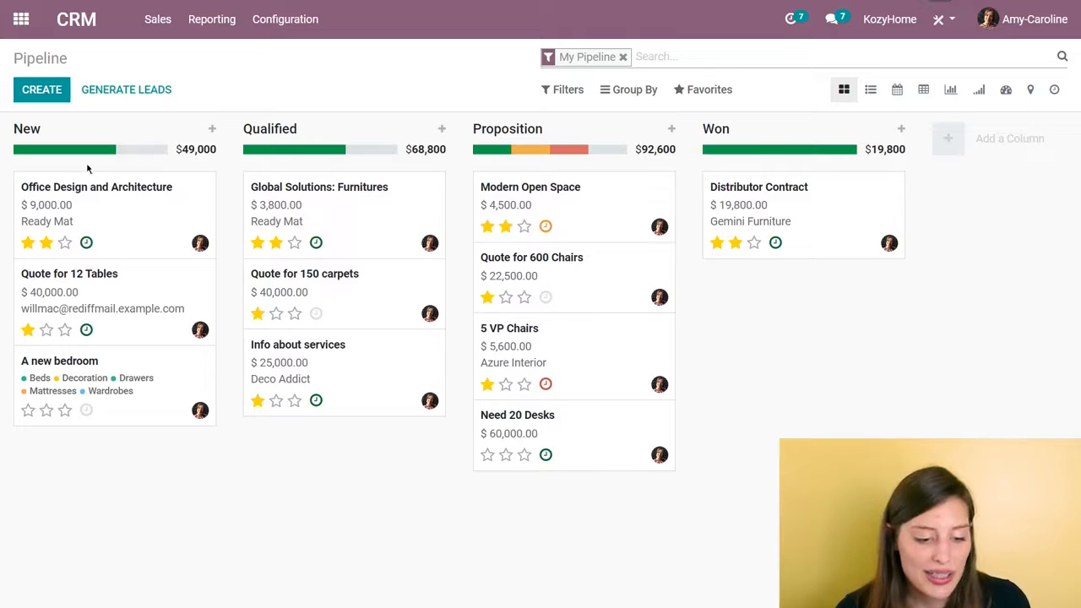
- Set the expected revenue of the "A new bedroom" opportunity to $3000 and save it
click(129, 370)
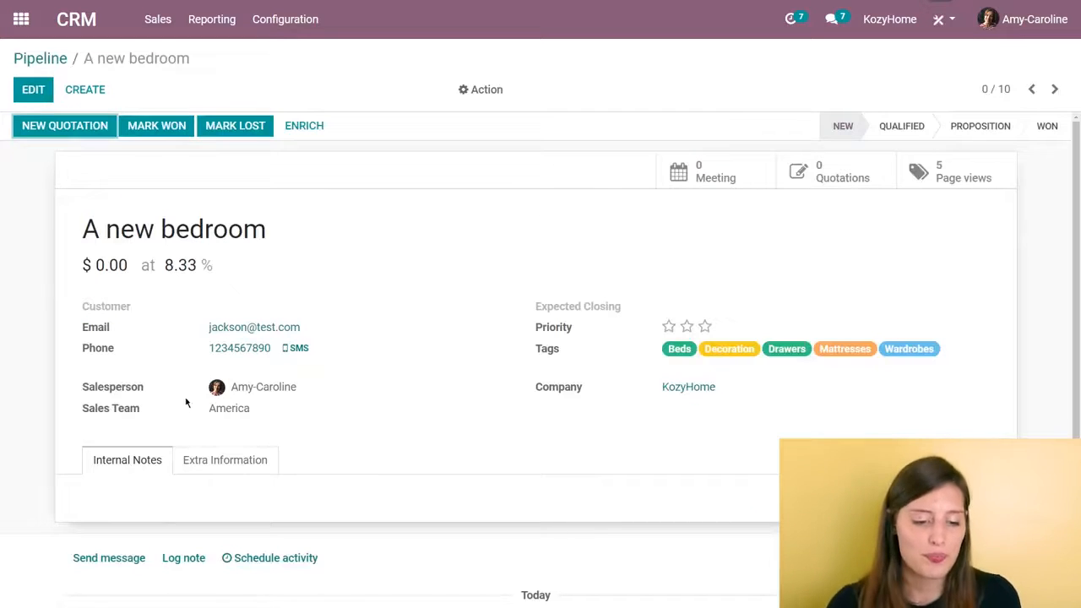
click(38, 90)
click(108, 312)
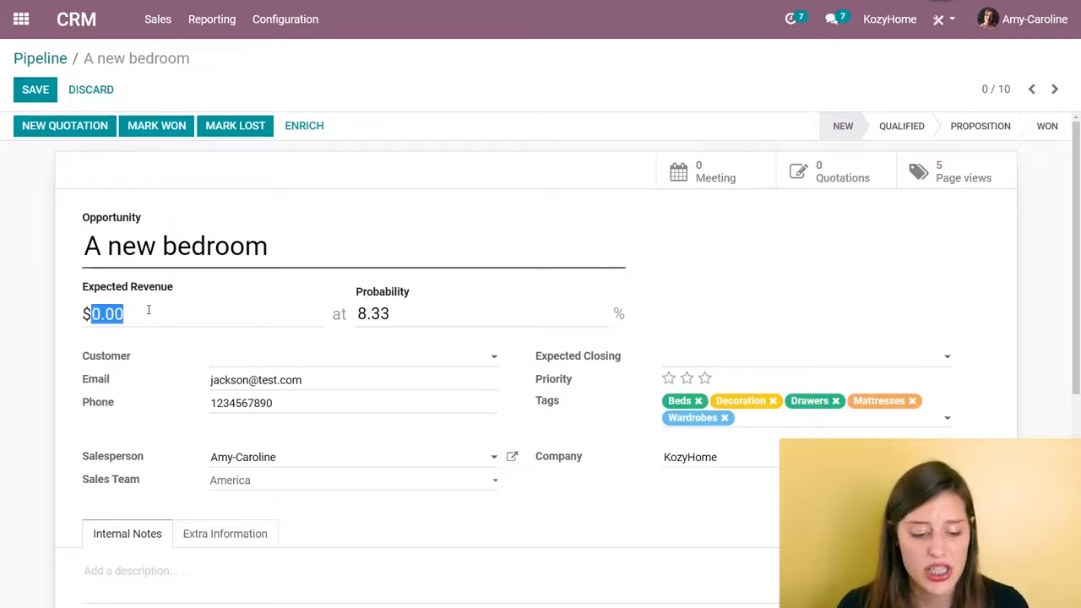
text(3000)
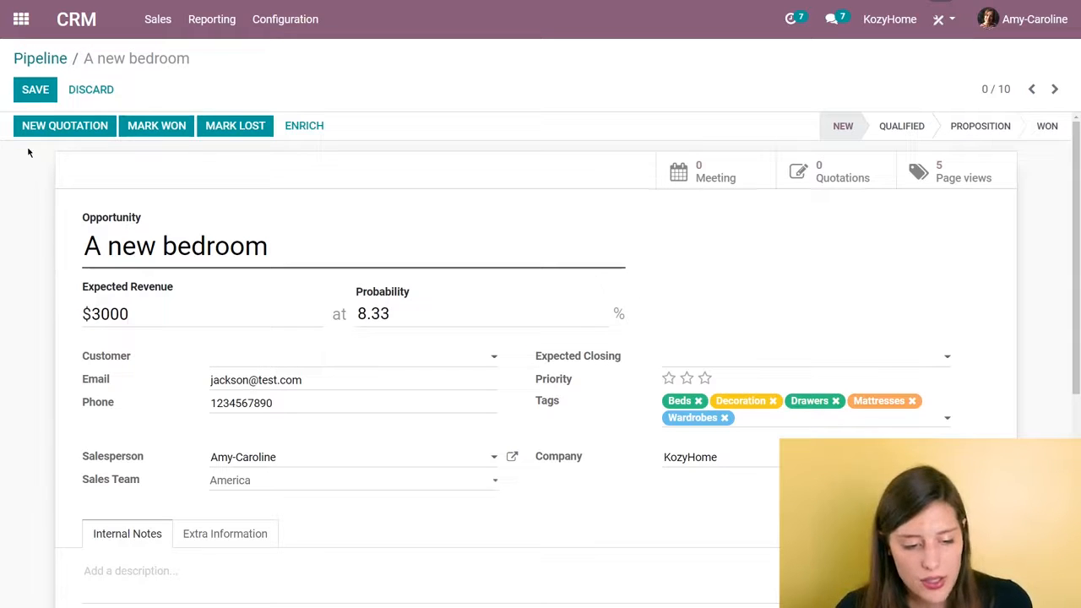
click(36, 92)
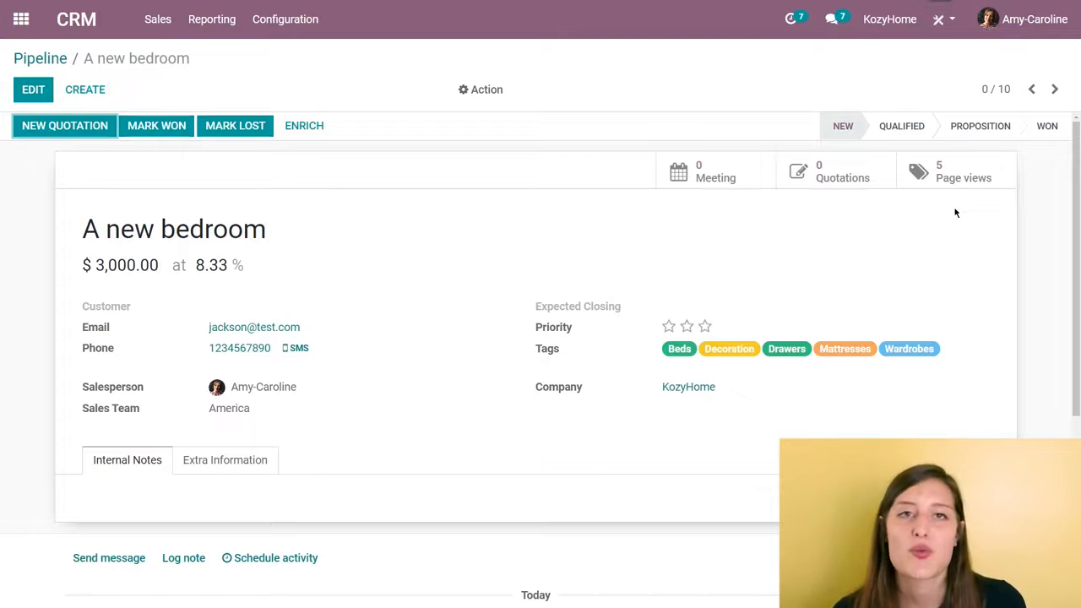
- Start a message on the opportunity and add the customer as a recipient, saving their contact information
scroll(562, 297, down, 3)
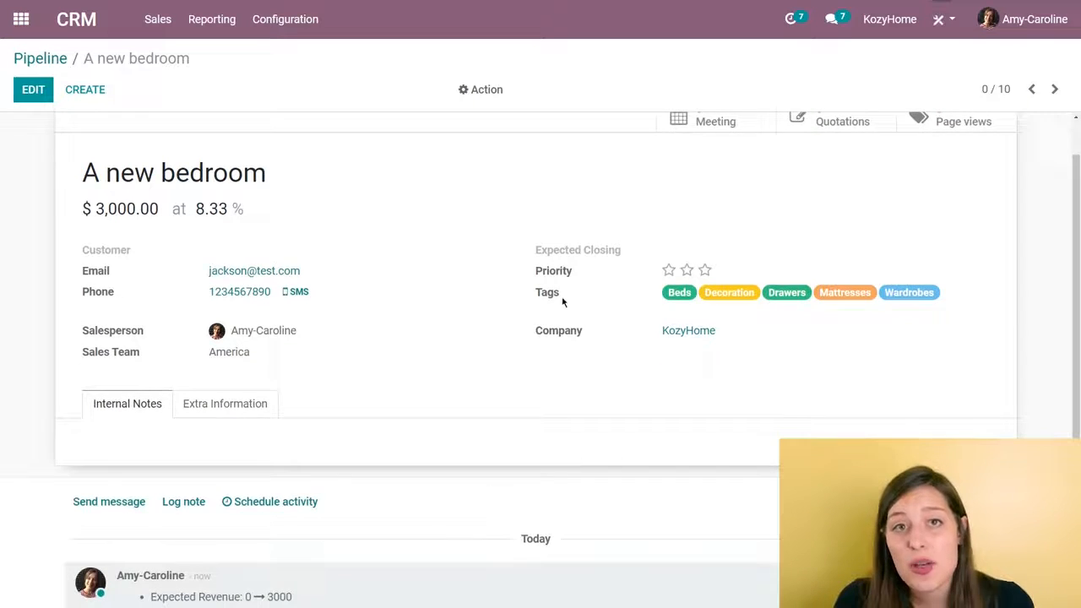
scroll(549, 270, down, 2)
click(122, 251)
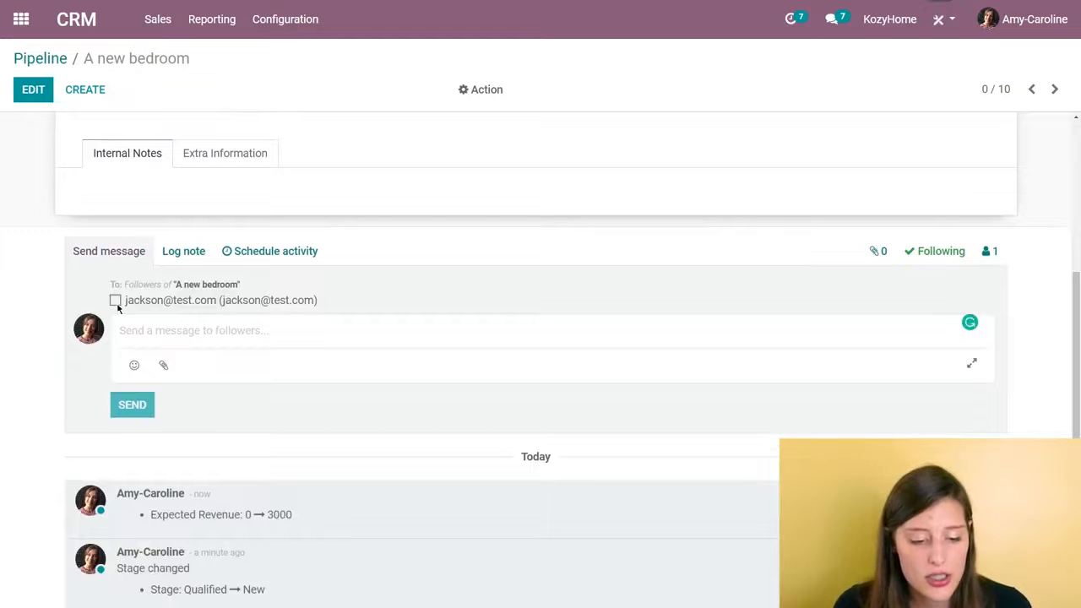
click(116, 302)
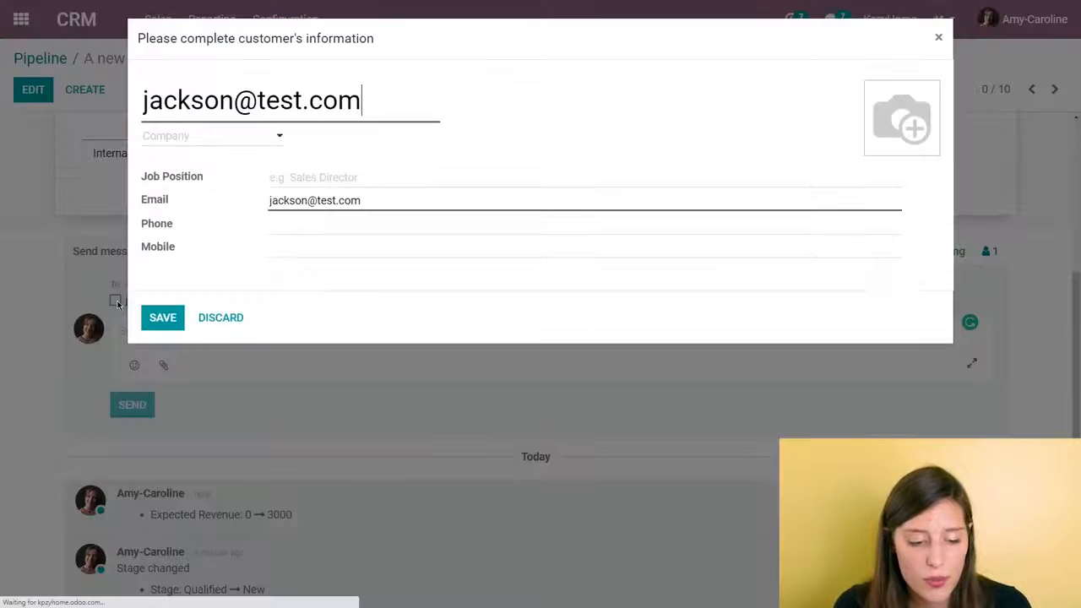
click(163, 318)
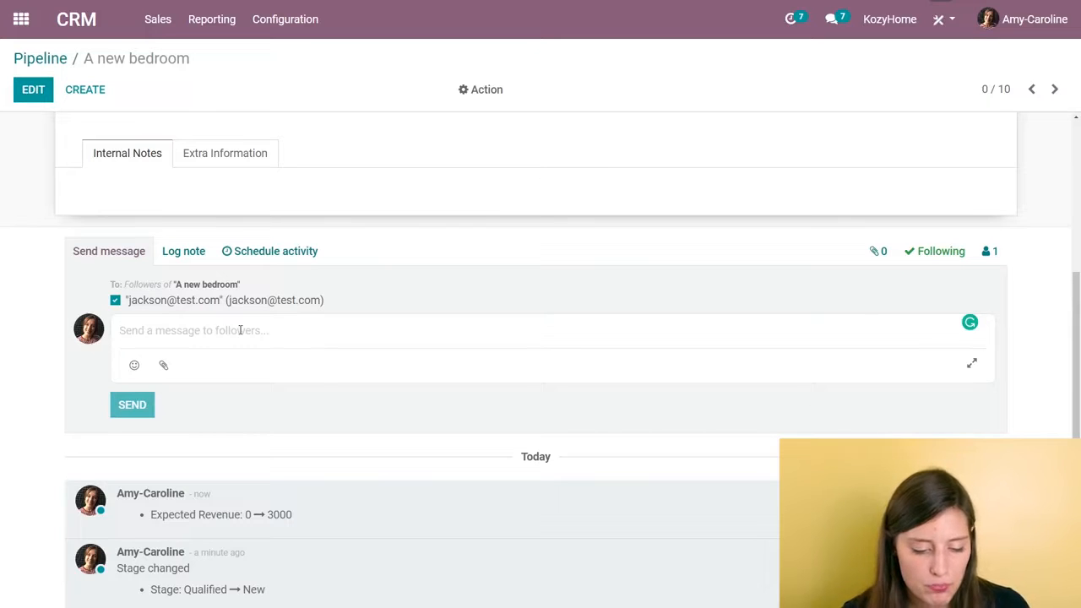
- Write "Are you avail tomorrow at 10?" as the message and send it to the customer
text(Are )
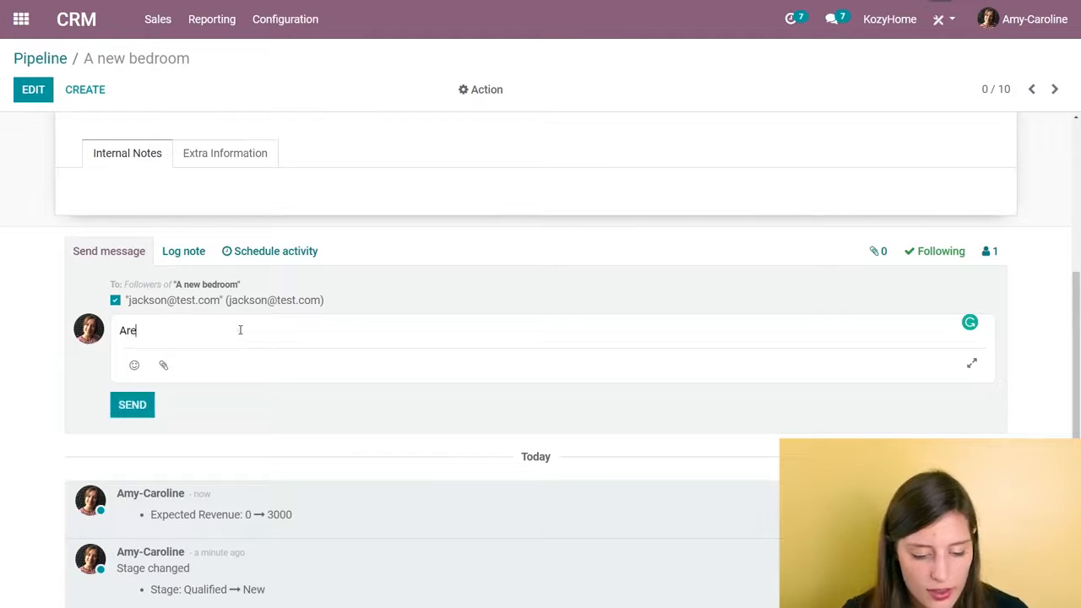
text(you avail )
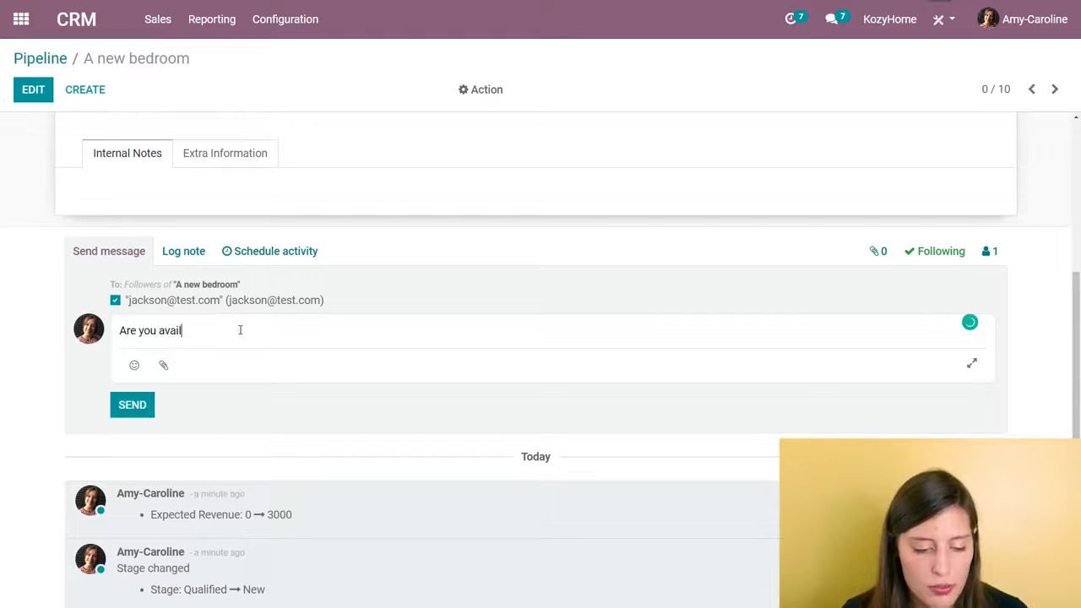
text(tomorrow at)
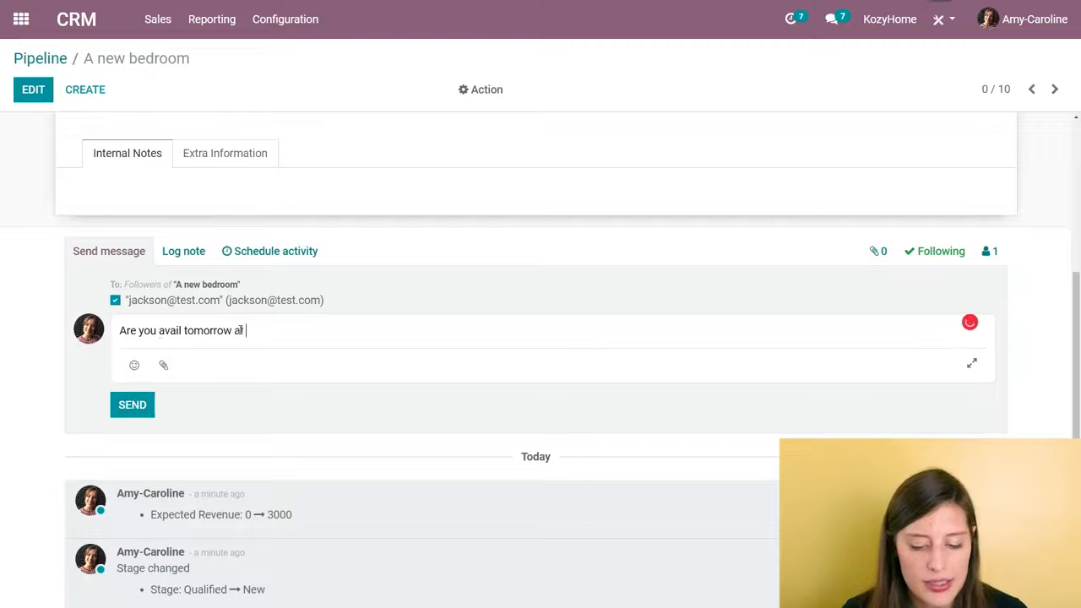
text( 10?)
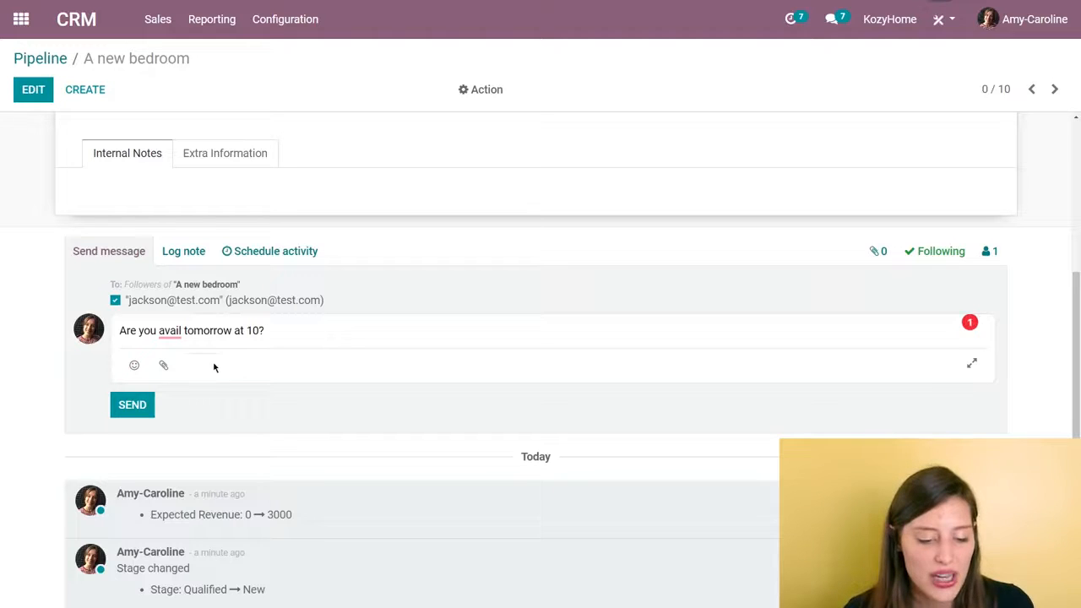
click(132, 406)
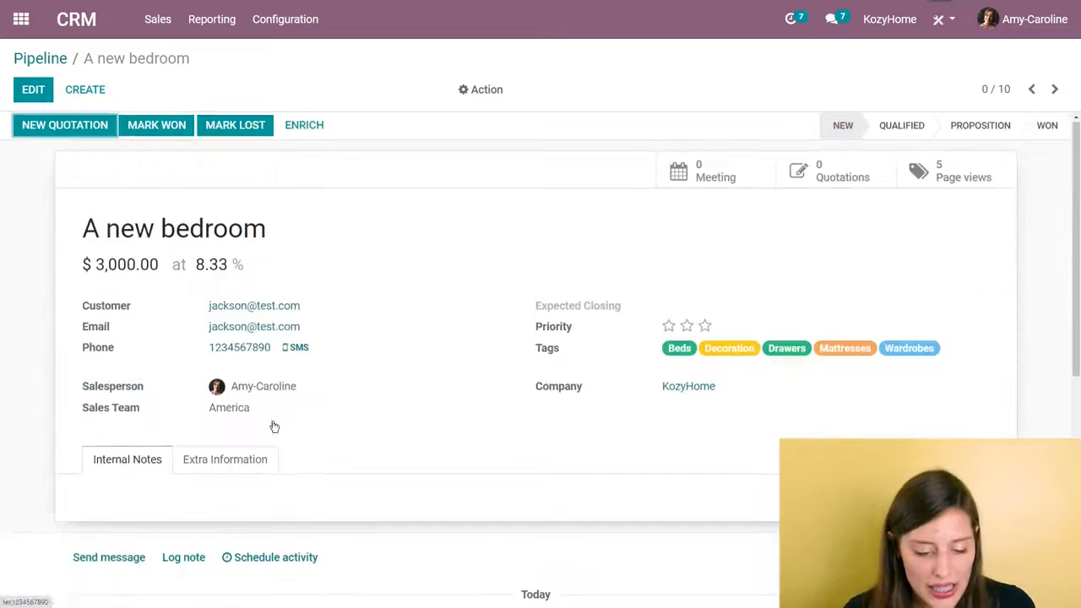
- Open the opportunity's meeting calendar and start a 30-minute meeting on Tuesday, January 5, at 10:00
scroll(140, 419, down, 1)
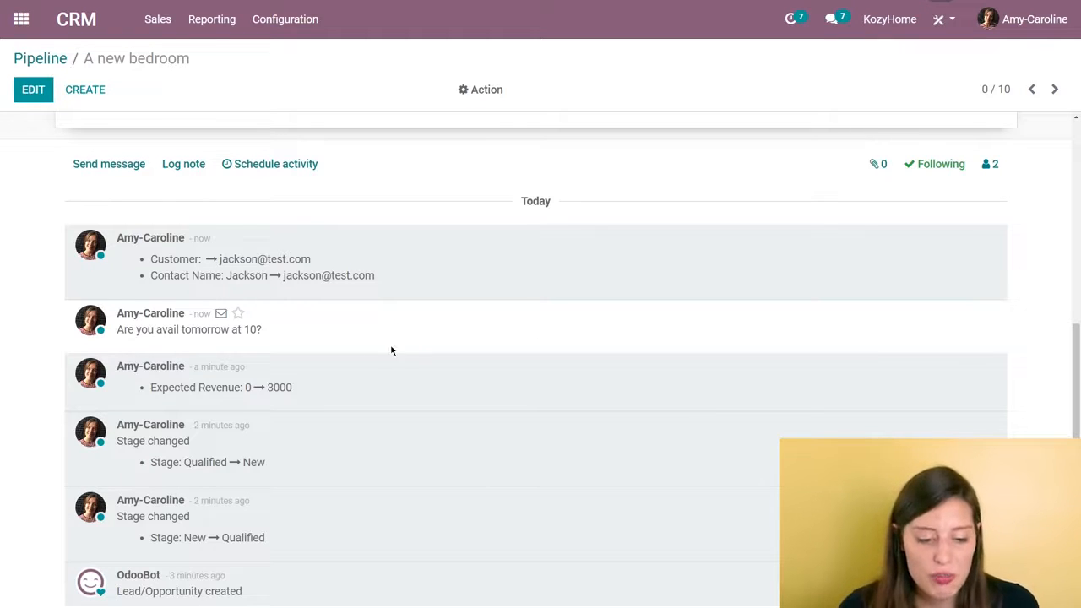
scroll(514, 362, up, 5)
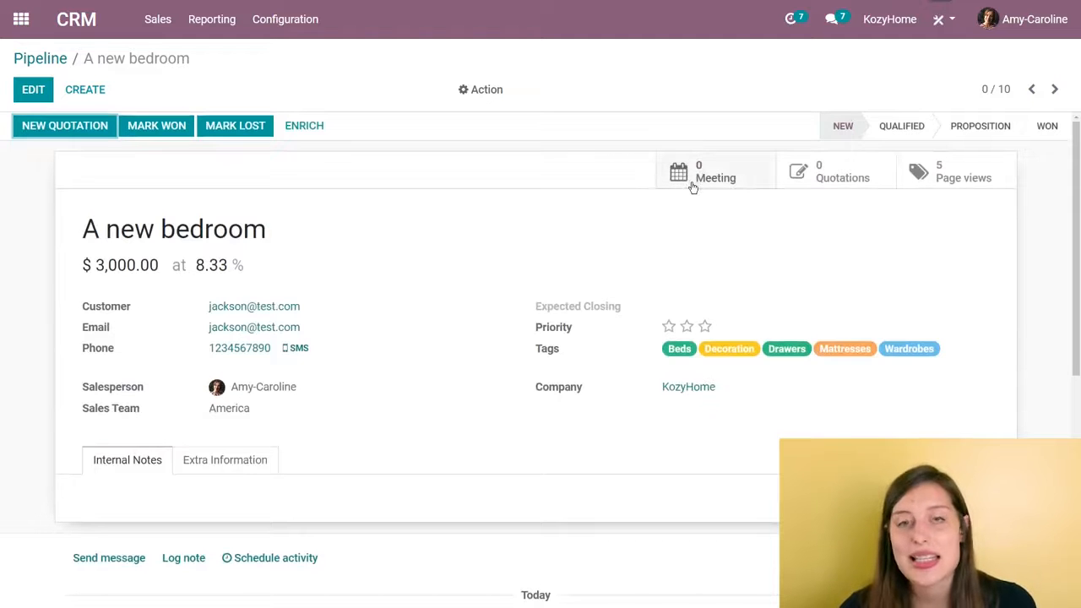
click(732, 181)
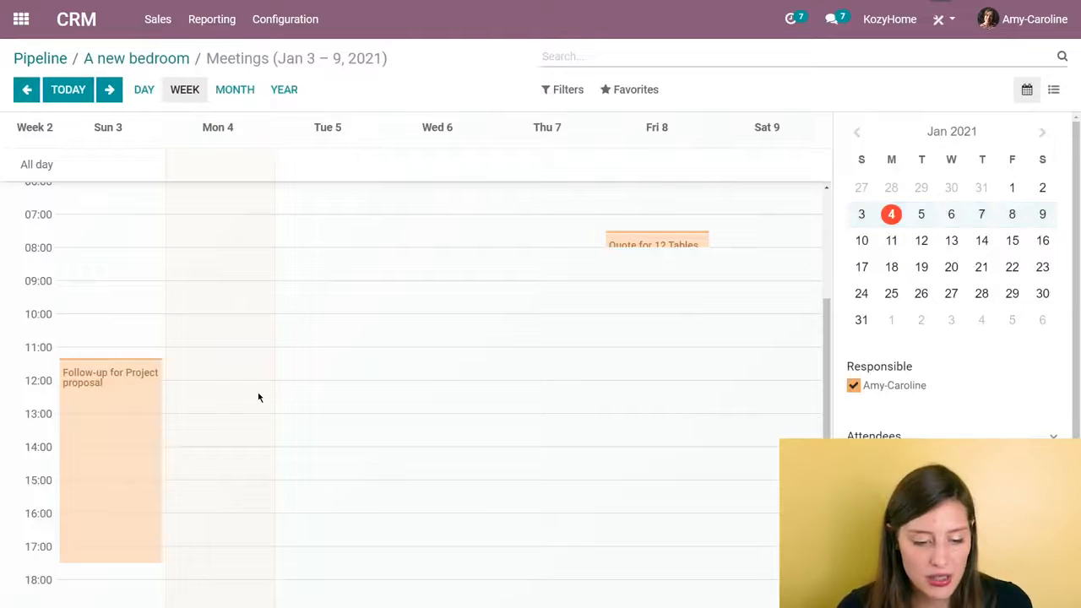
click(326, 323)
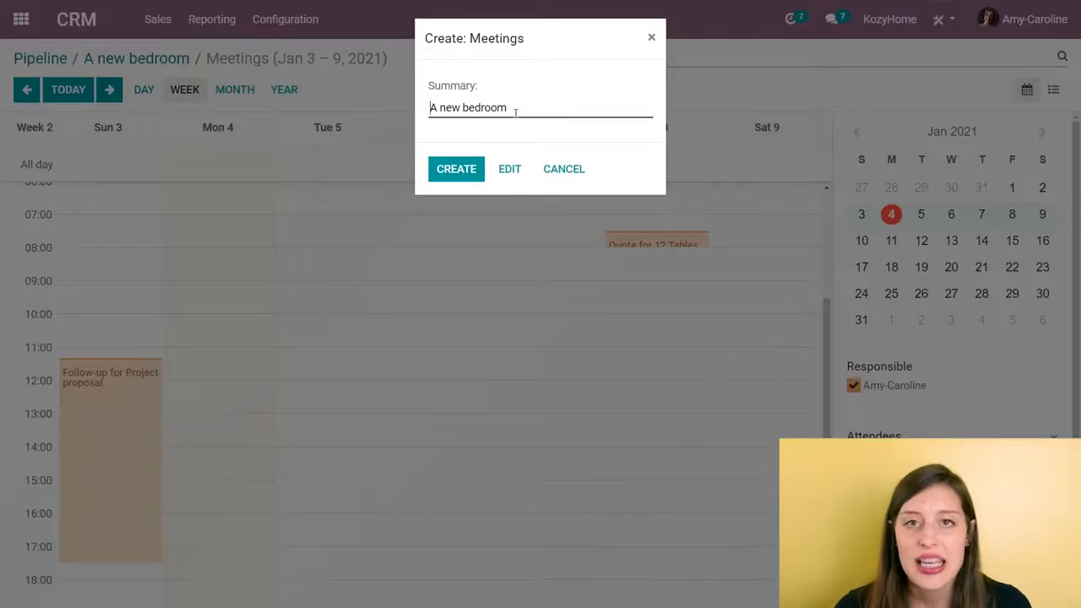
- Change the meeting summary to "Phone call with" plus the customer's first name and create the meeting
drag(522, 107, 249, 100)
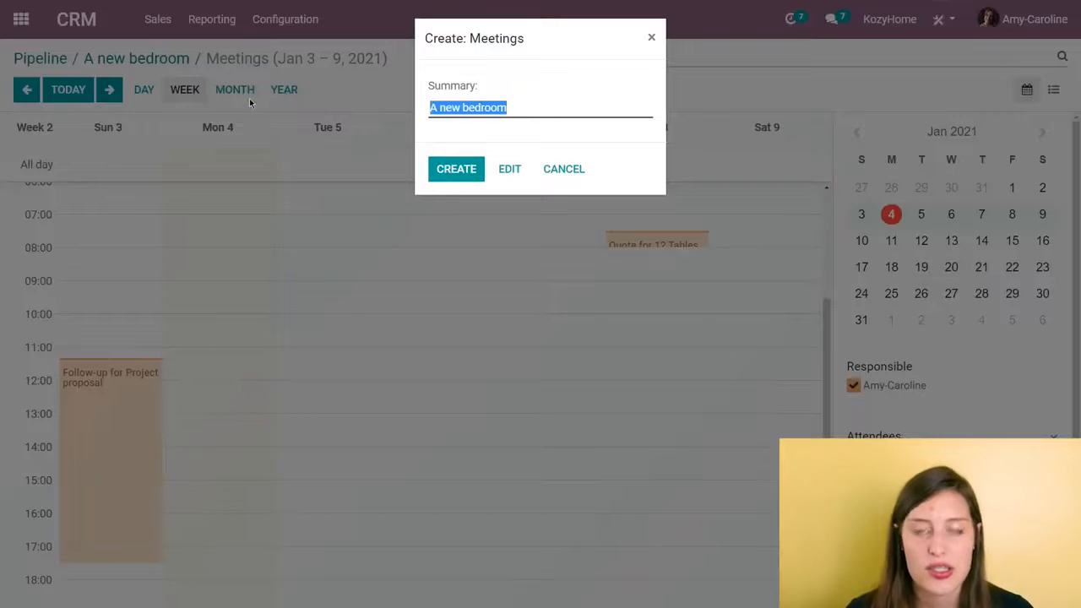
text(Phys)
key(BackSpace)
key(BackSpace)
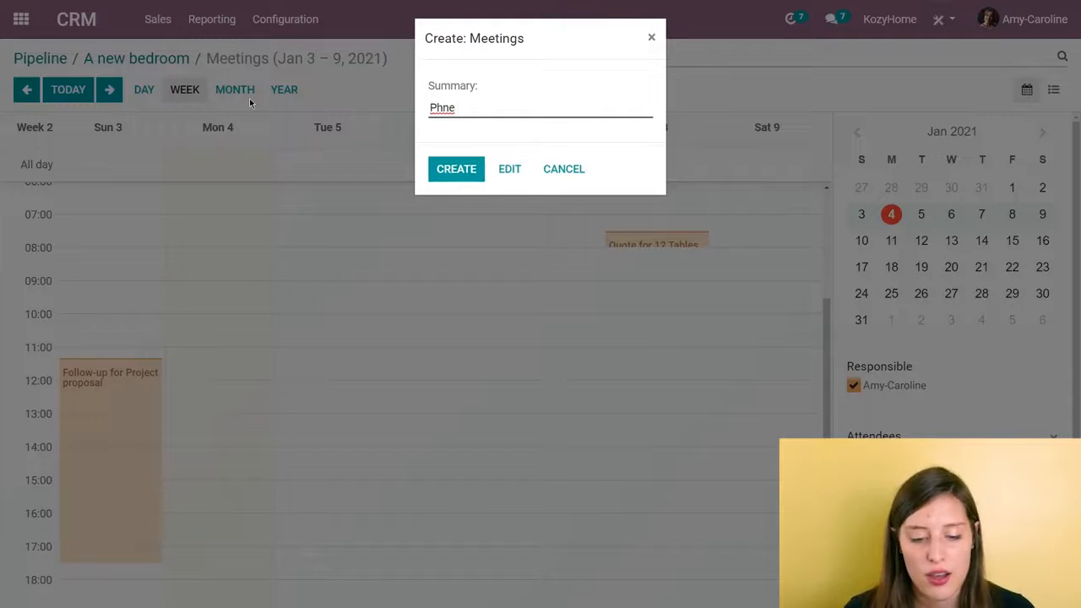
text(one call ith)
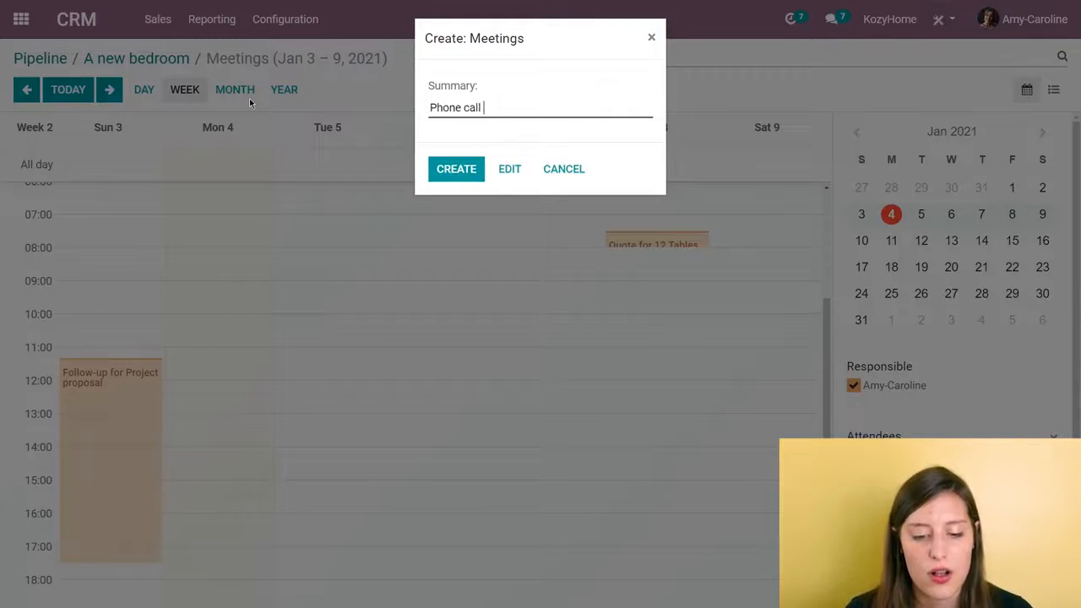
key(BackSpace)
key(BackSpace)
key(BackSpace)
text(with jackson)
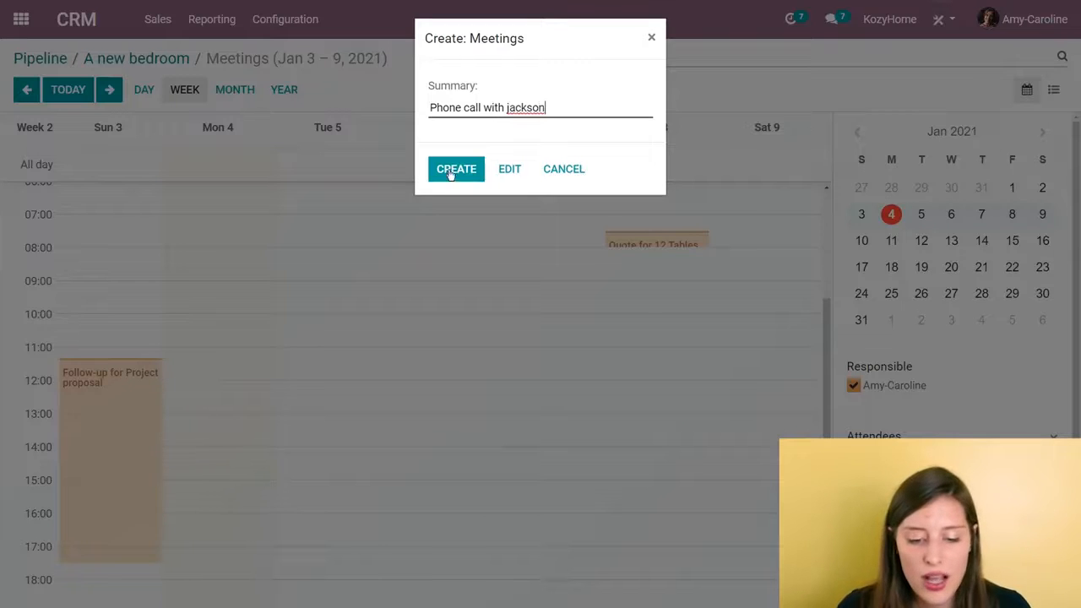
click(513, 107)
key(Delete)
text(J)
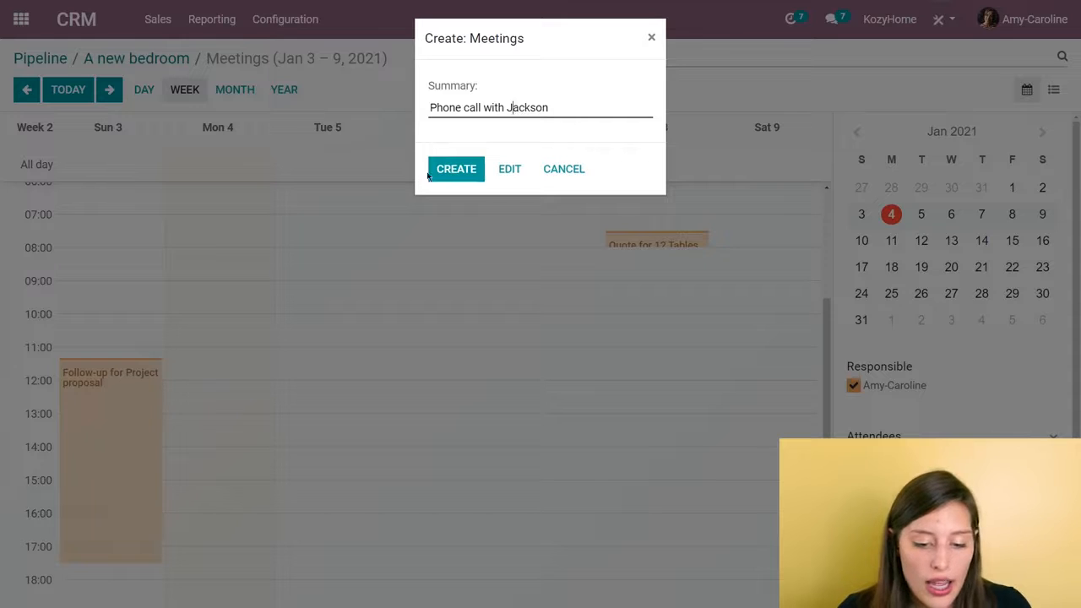
click(474, 170)
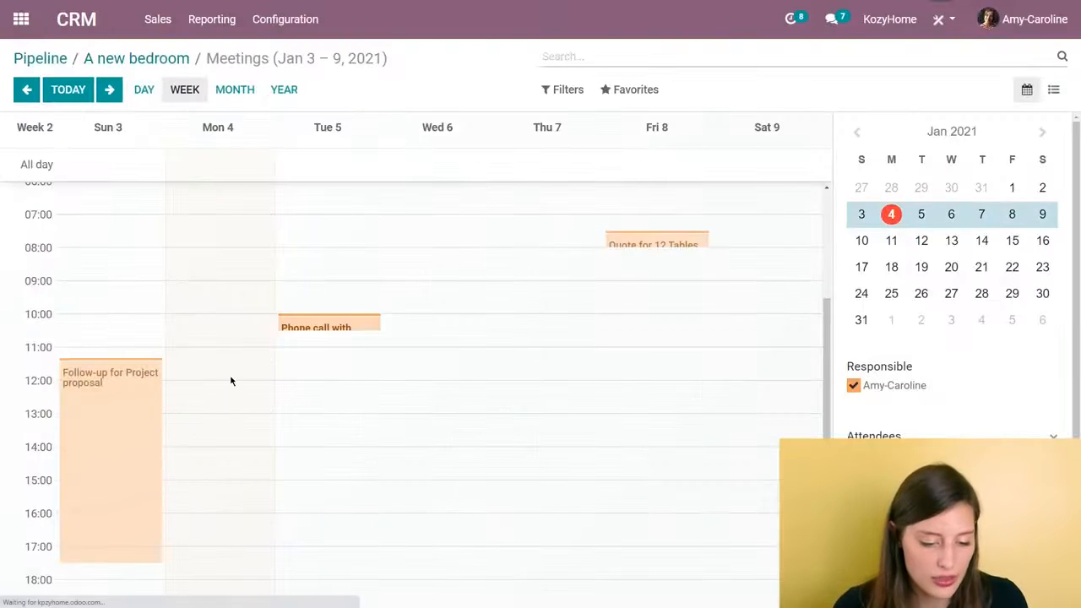
- Review the attendees, time and options in the new phone call meeting's full form and save it
click(352, 325)
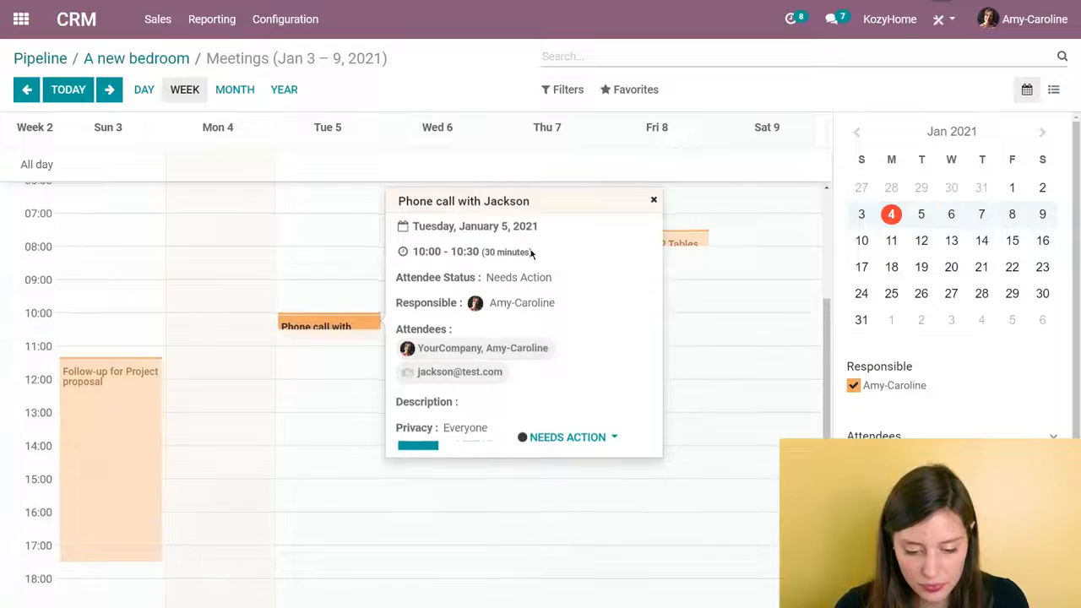
scroll(533, 253, down, 3)
scroll(464, 389, up, 2)
click(414, 446)
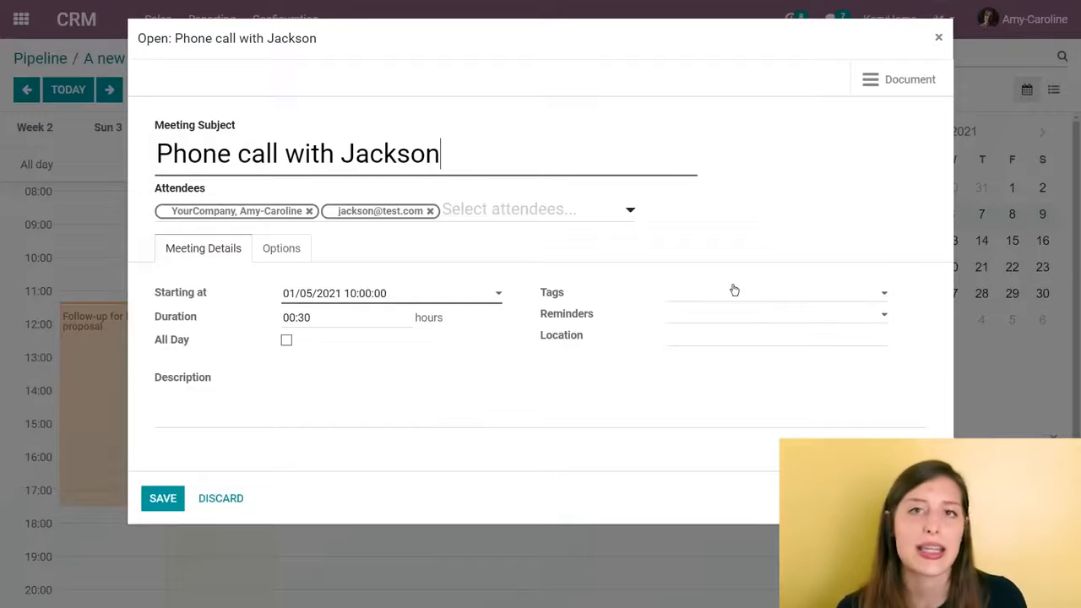
click(163, 498)
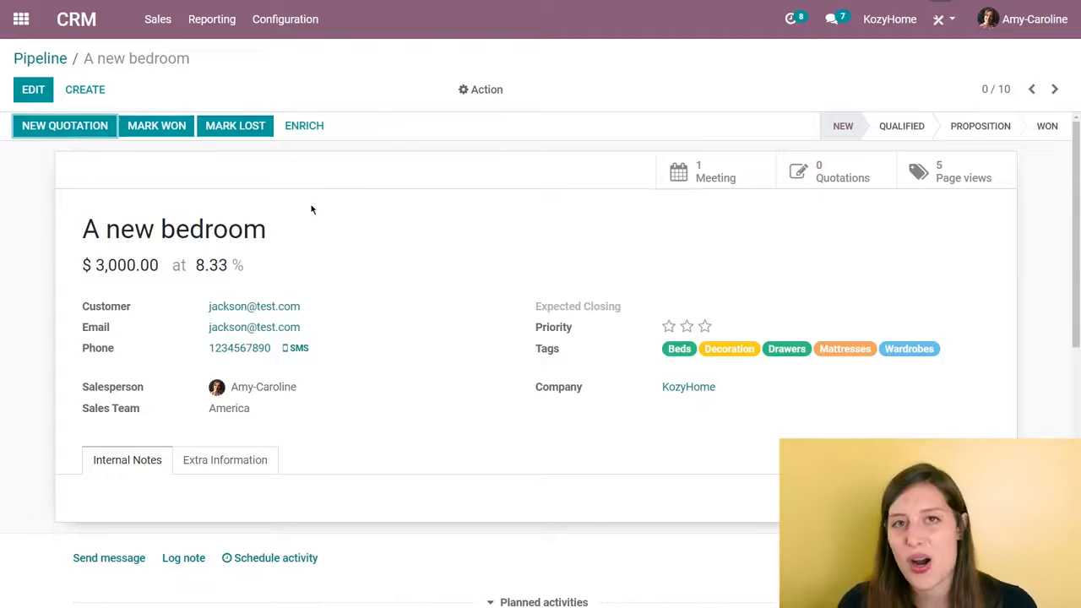
- Create a new quotation from the "A new bedroom" opportunity and add KH Bed Frame as its first order line
click(85, 126)
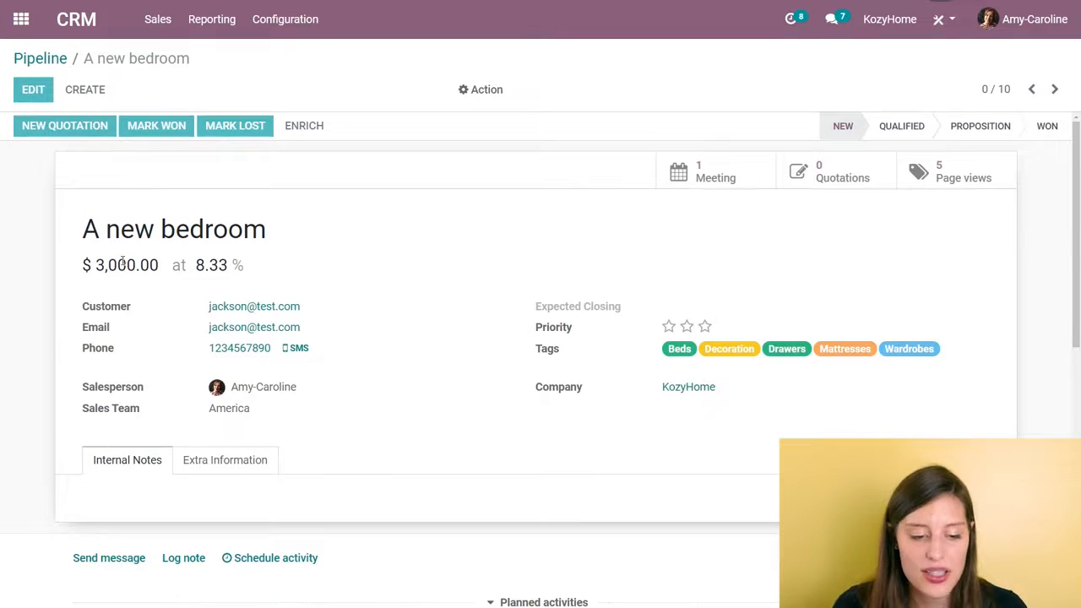
scroll(126, 278, down, 2)
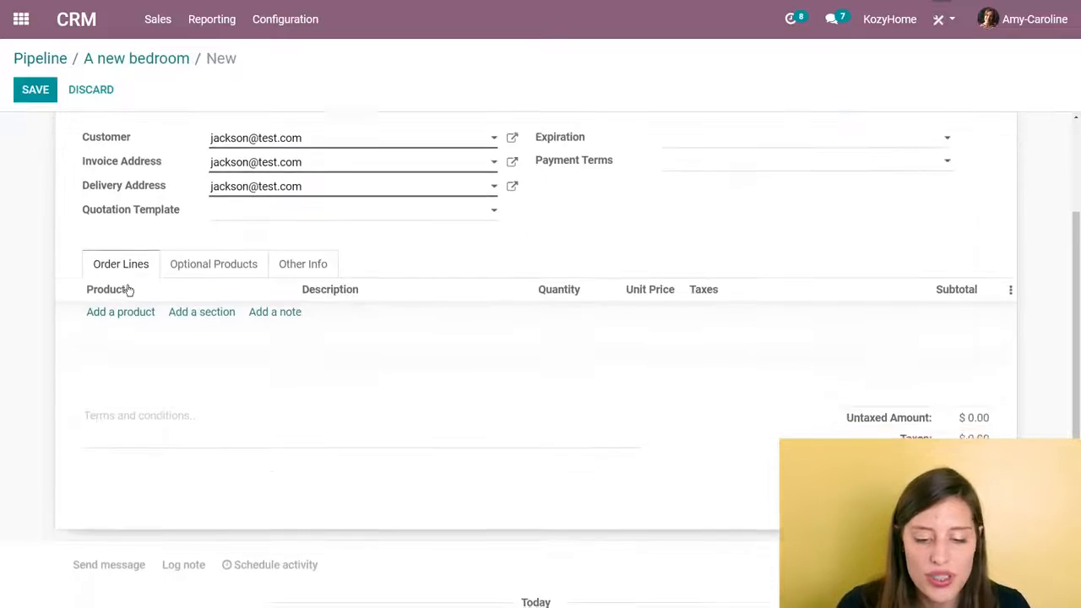
scroll(127, 290, up, 2)
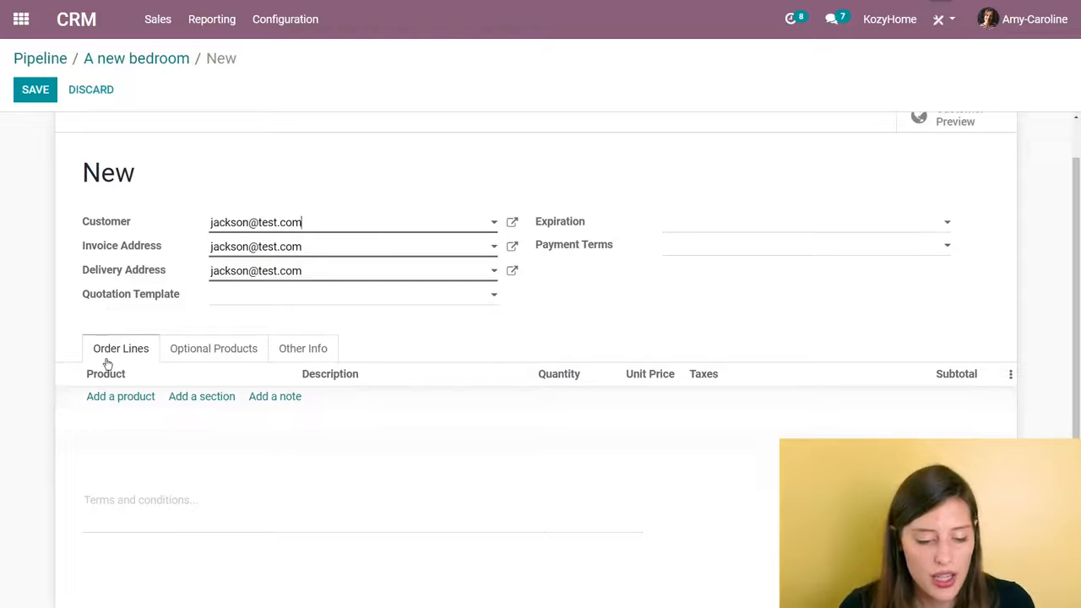
click(121, 397)
text(kh)
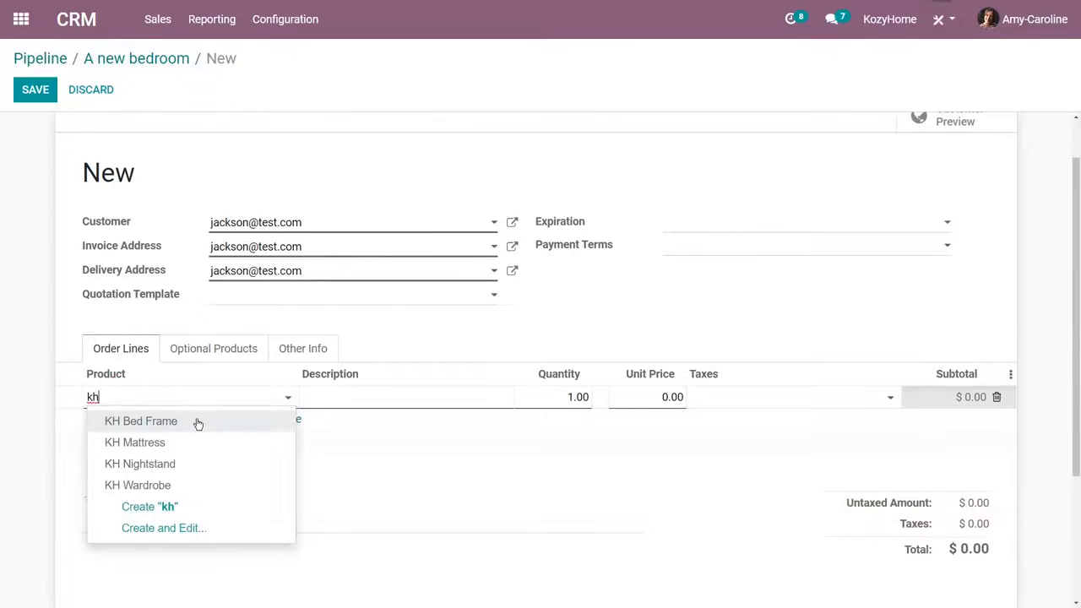
click(197, 422)
- Add KH Mattress, KH Nightstand and KH Wardrobe as further order lines on the quotation, one unit each
click(108, 421)
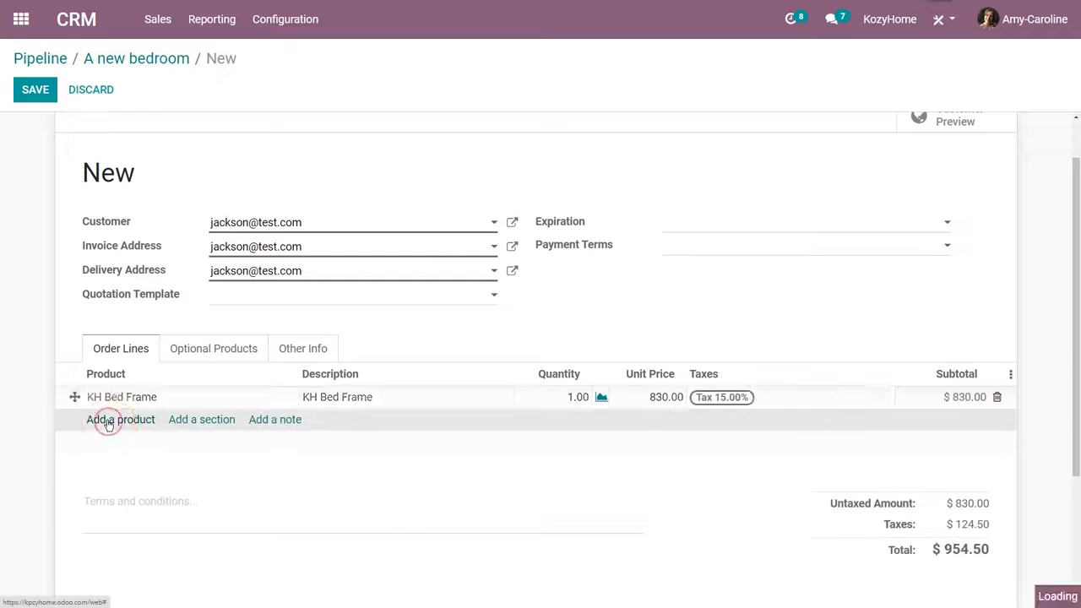
click(112, 419)
text(kh)
click(127, 465)
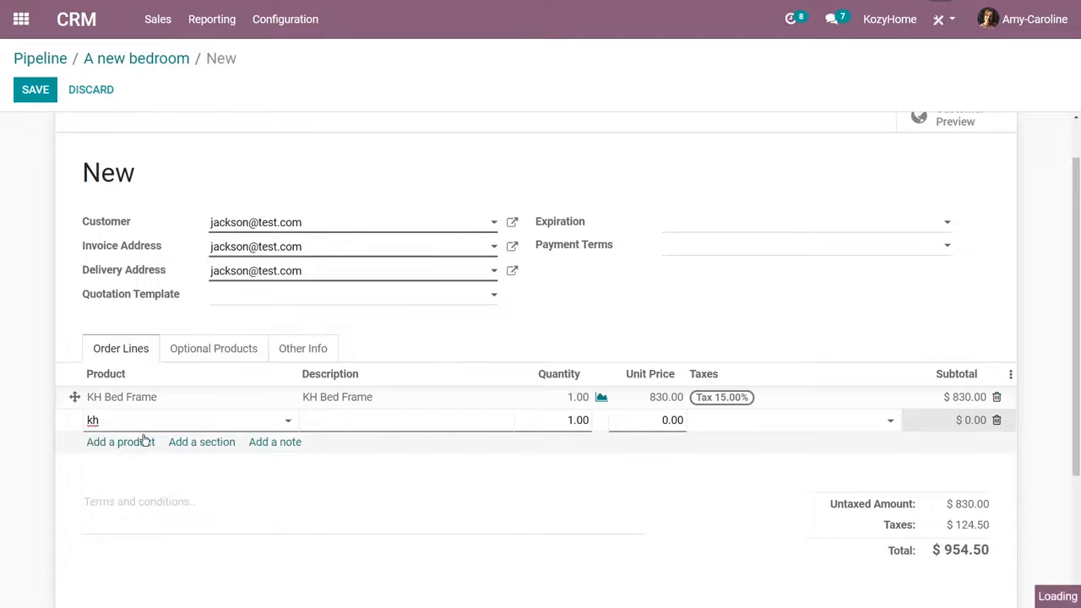
click(143, 442)
text(kh)
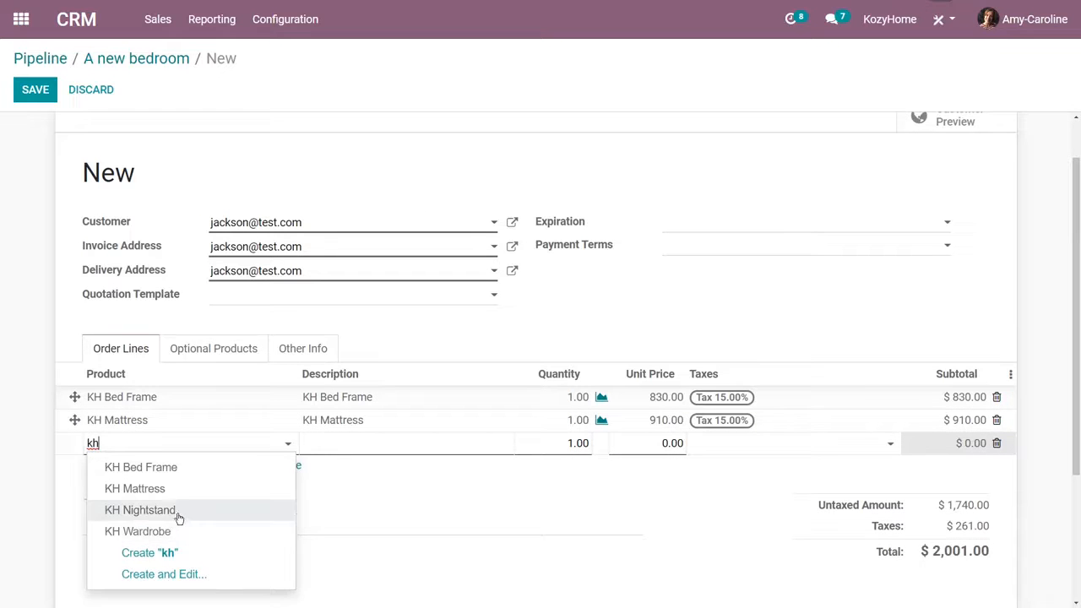
click(152, 510)
click(125, 469)
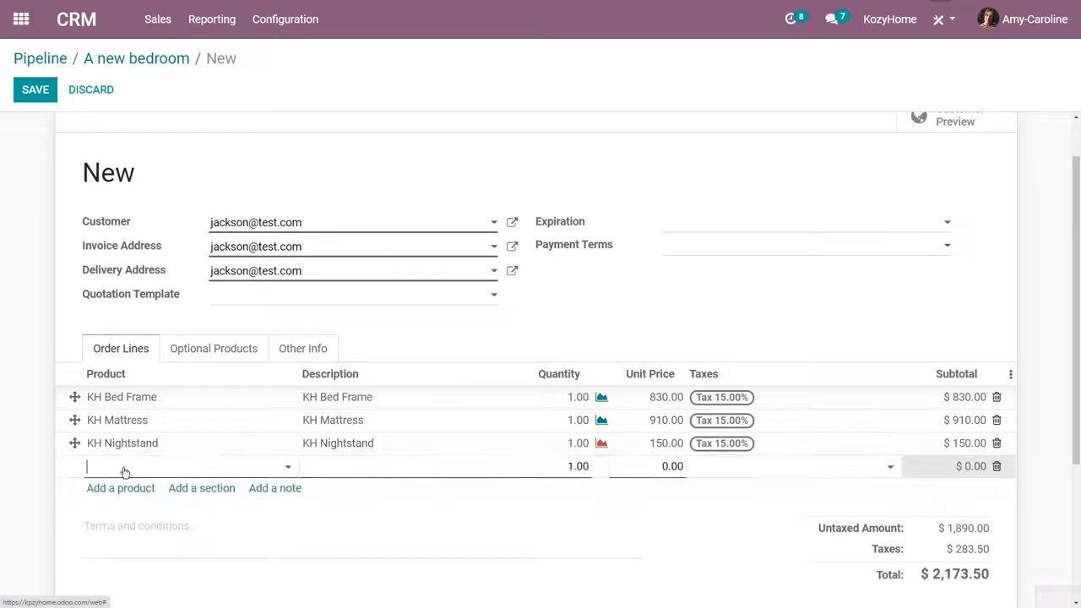
text(kh)
click(213, 400)
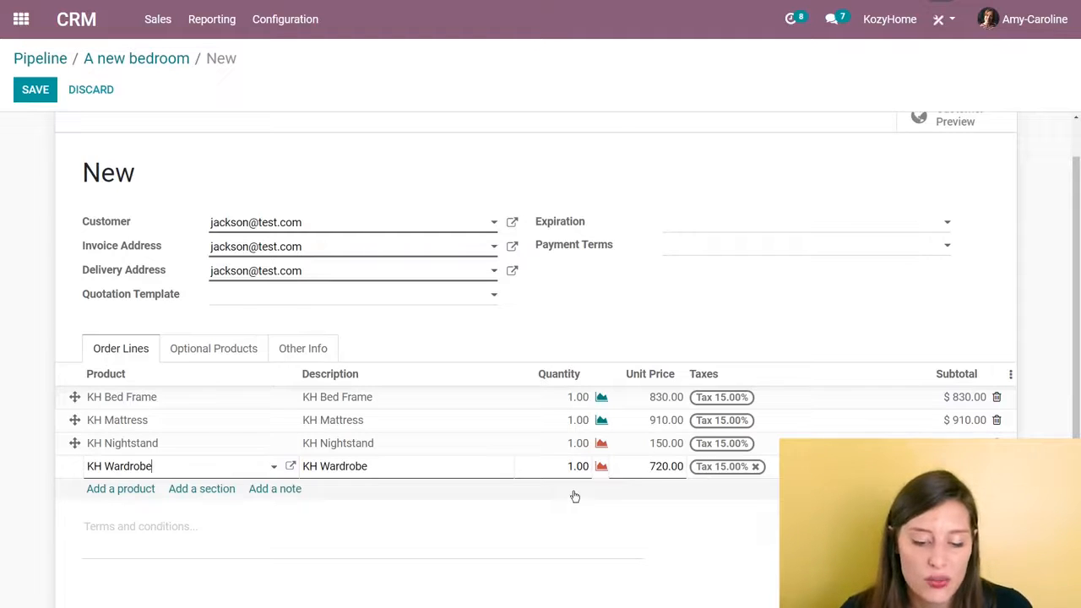
- Check the stock availability of the KH Bed Frame and KH Nightstand order lines
click(601, 397)
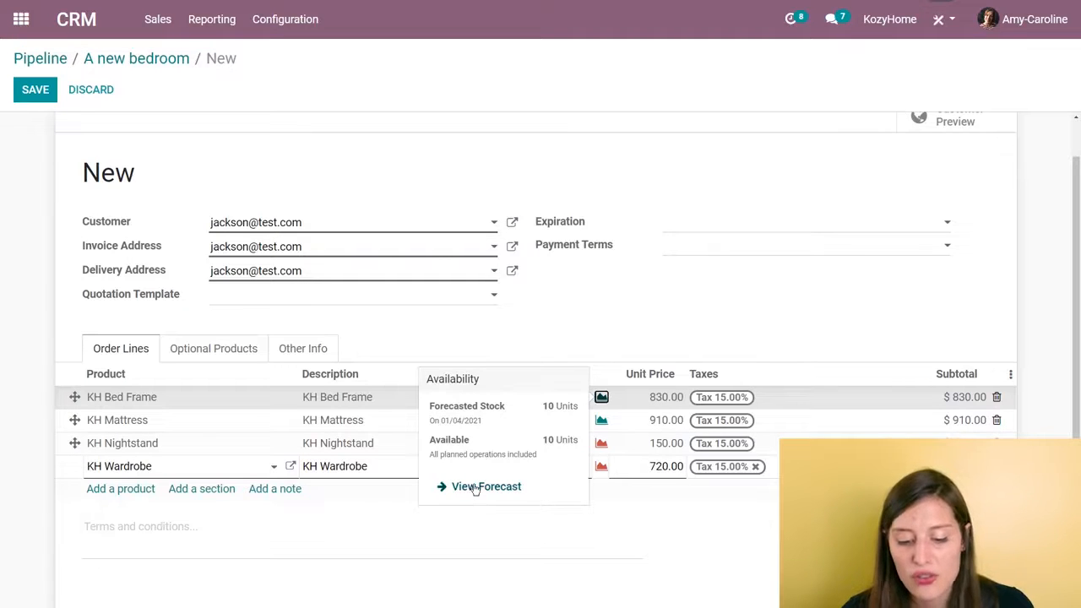
click(606, 316)
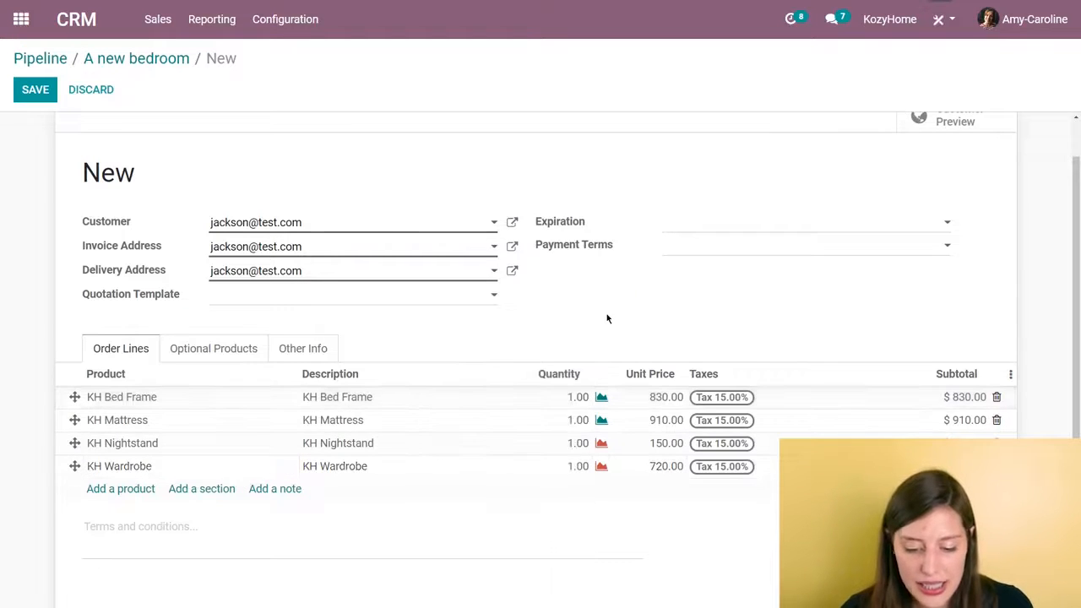
click(601, 445)
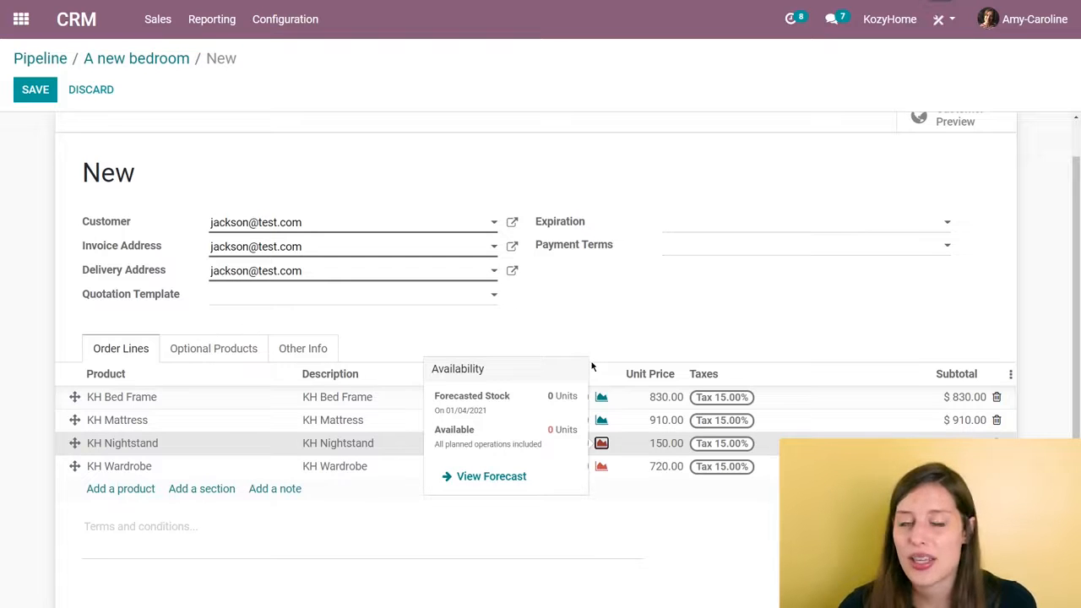
click(603, 326)
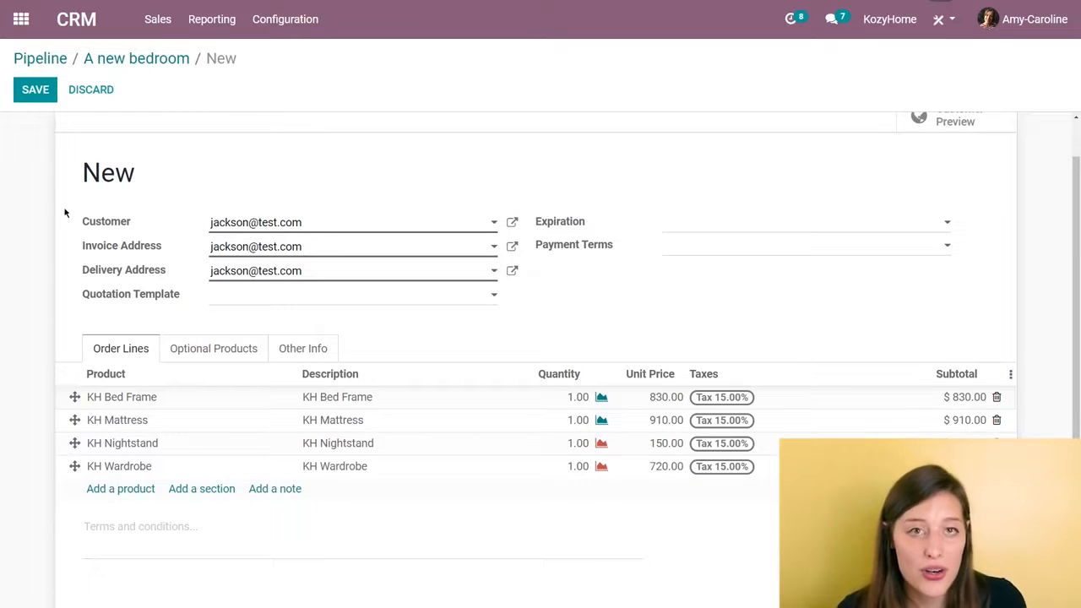
- Save and email the quotation to the customer with its attached PDF, and confirm it as a sales order
scroll(39, 184, up, 1)
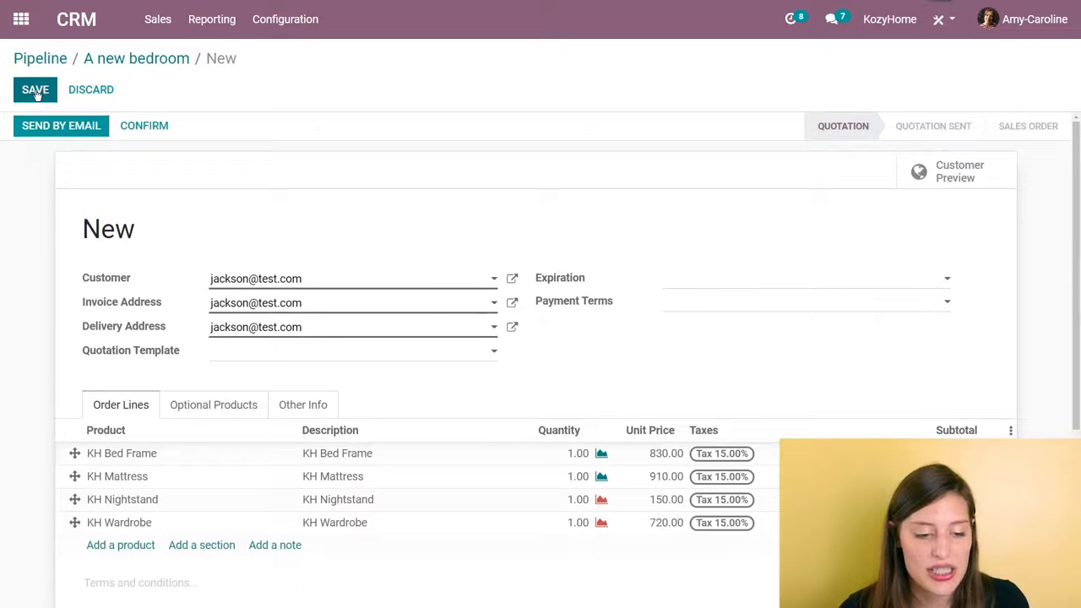
click(34, 91)
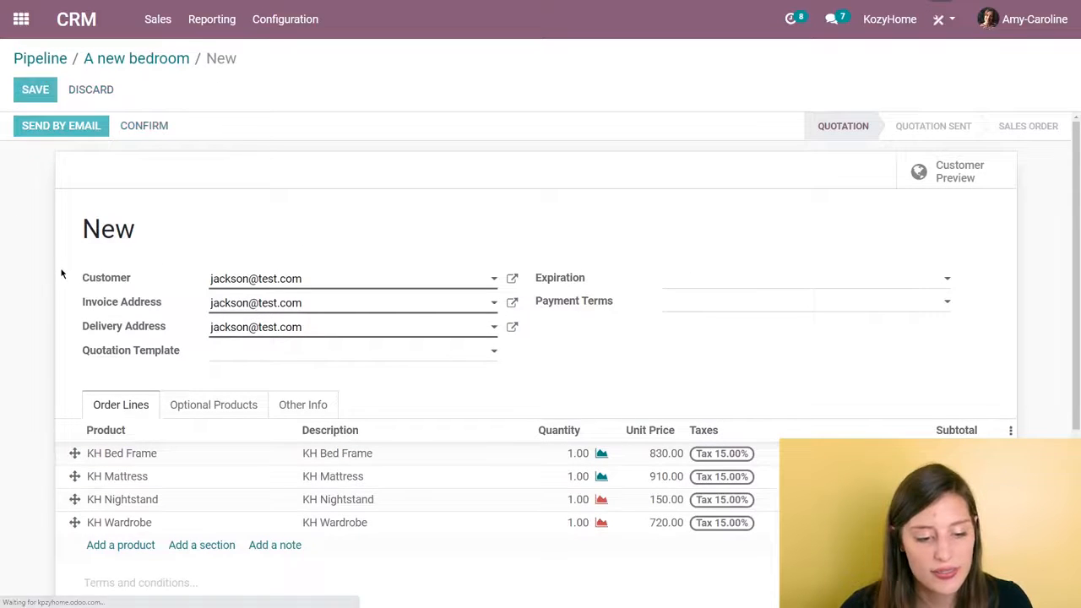
click(99, 131)
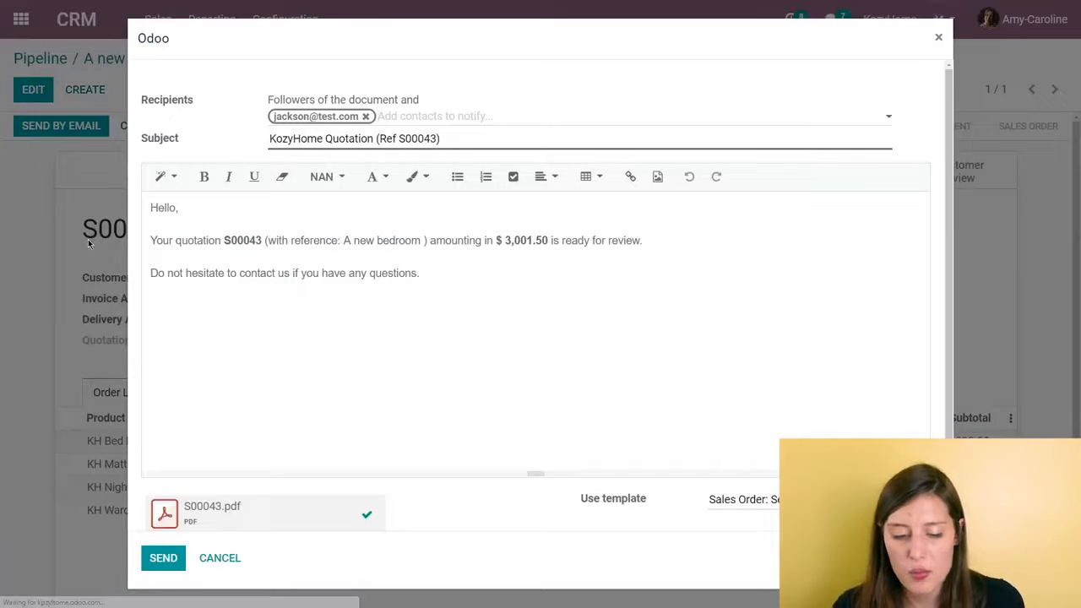
click(177, 563)
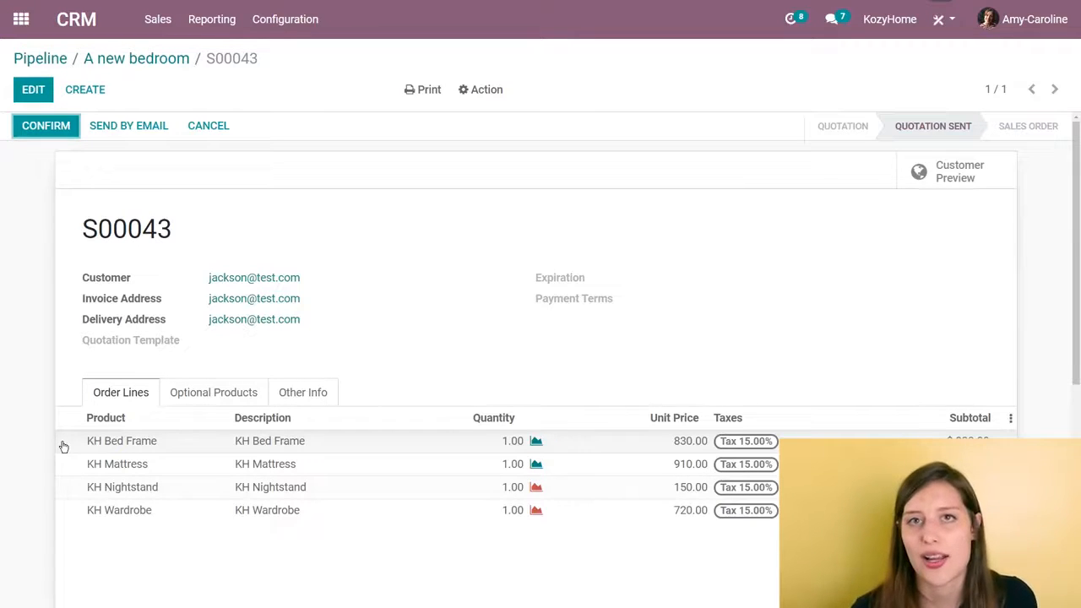
click(59, 133)
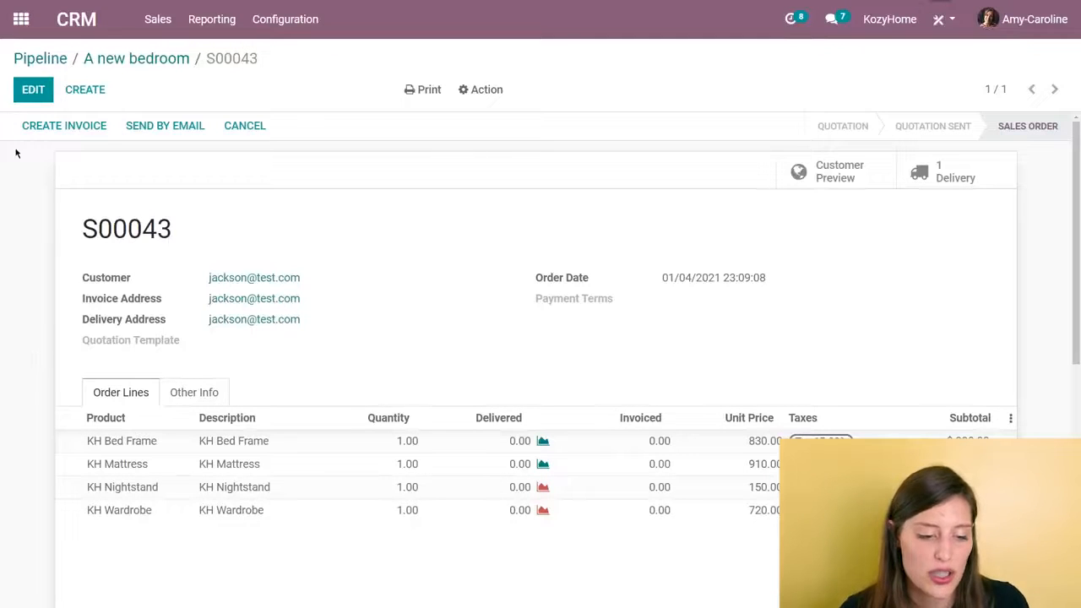
- Switch to the Inventory app and order the KH Wardrobe once from the replenishment list
click(19, 17)
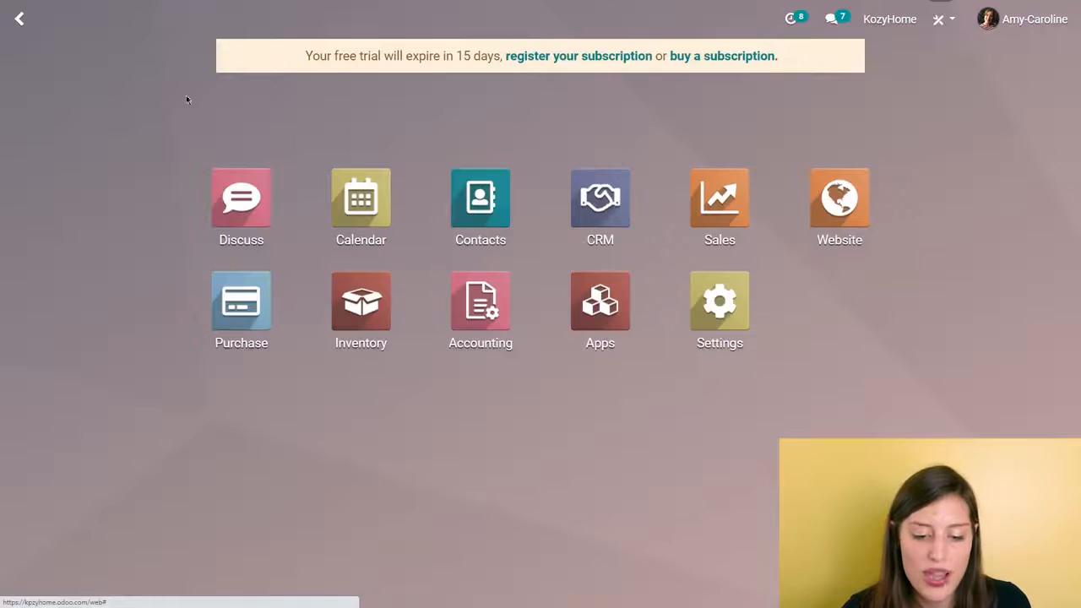
click(345, 326)
click(264, 20)
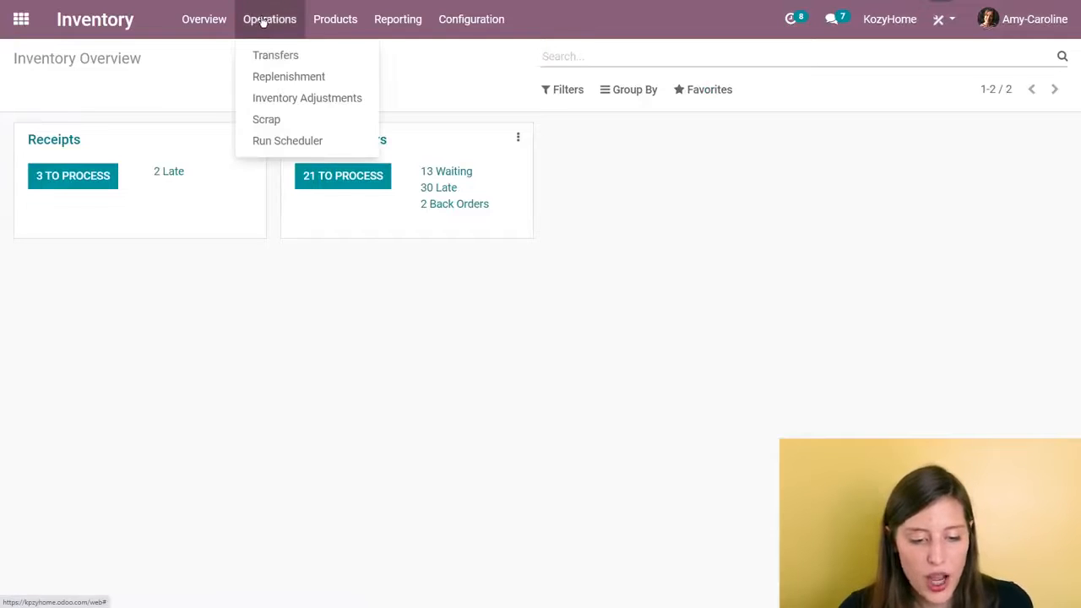
click(276, 80)
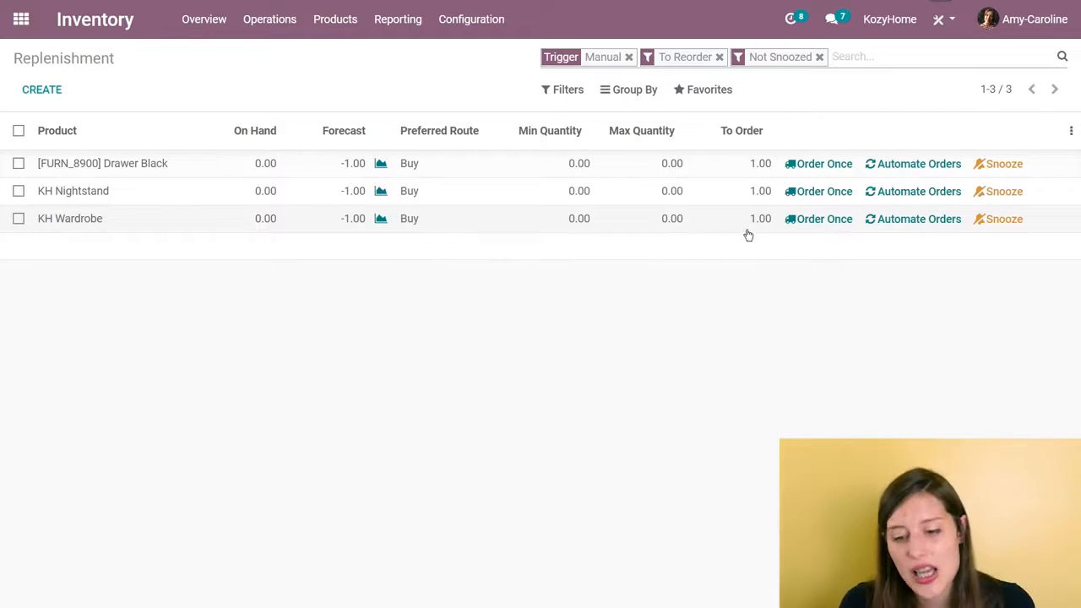
click(813, 221)
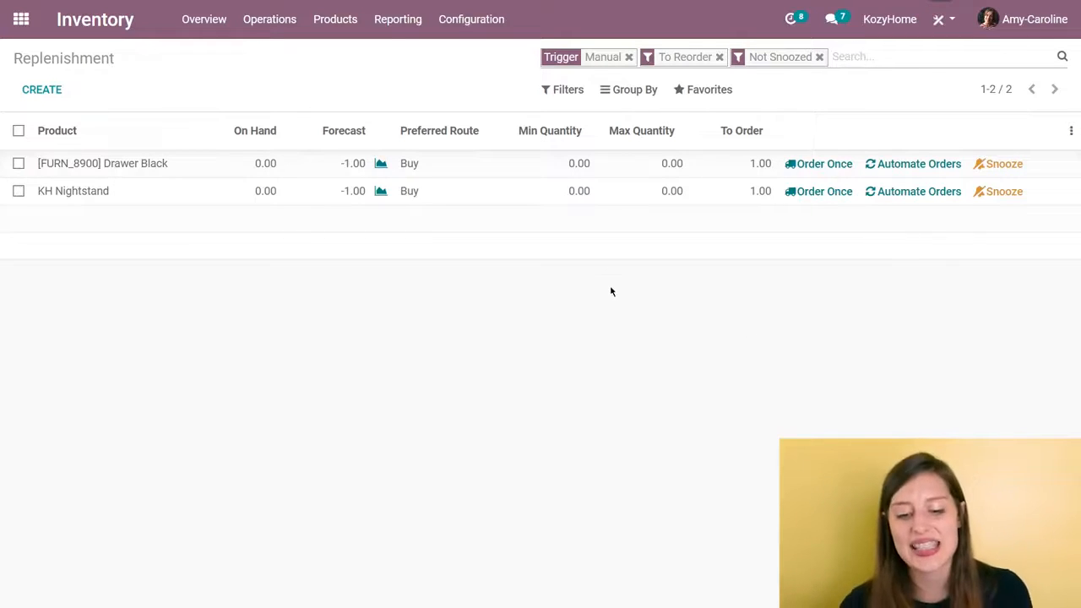
- Set the KH Nightstand's minimum quantity to 10 and maximum quantity to 30, and automate its replenishment orders
click(580, 192)
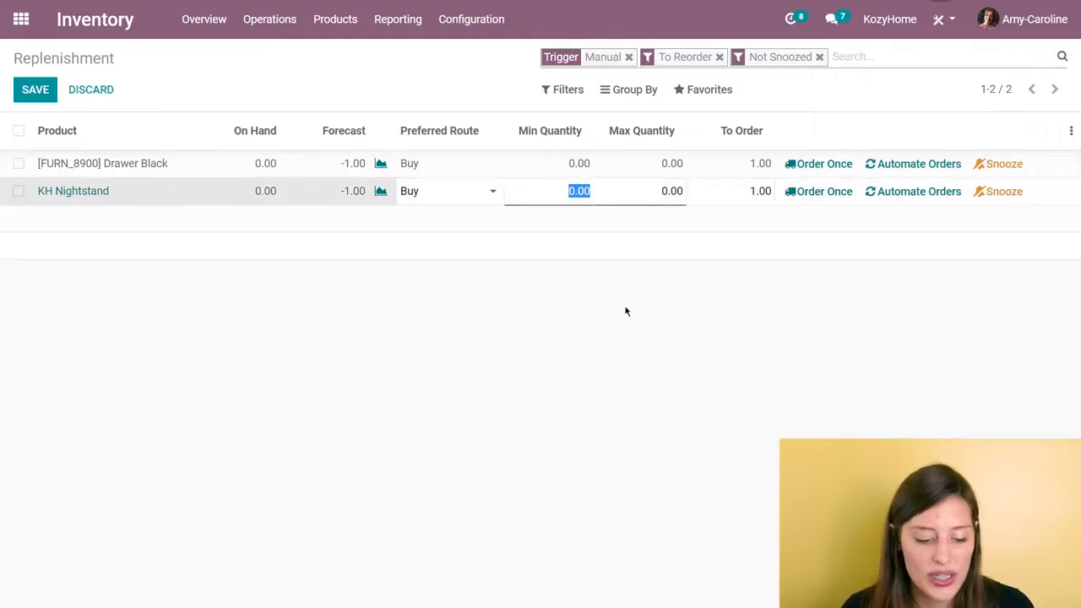
text(10)
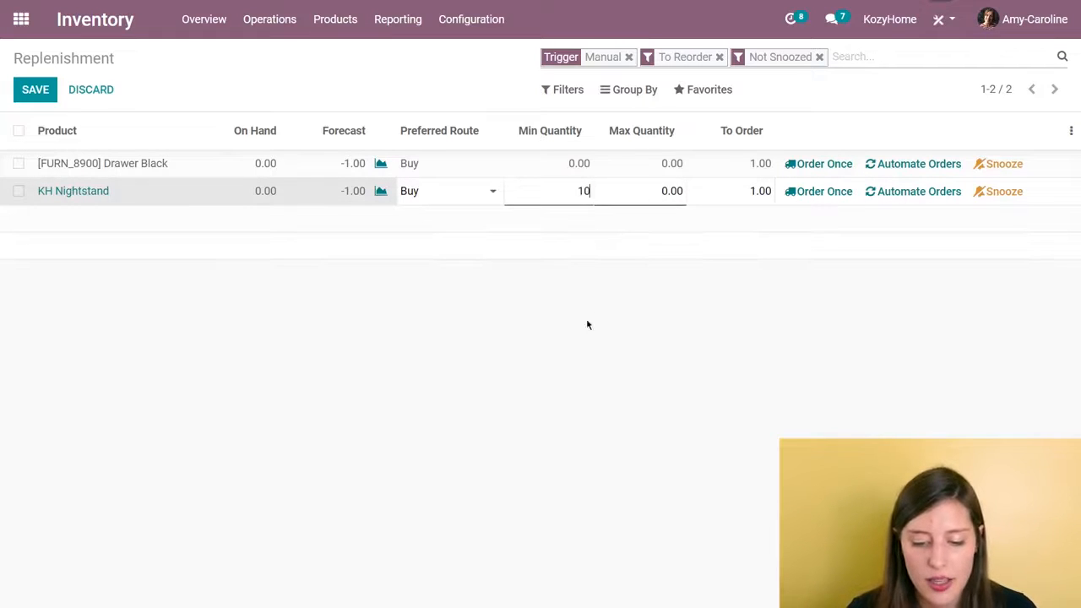
click(640, 189)
text(30)
click(925, 301)
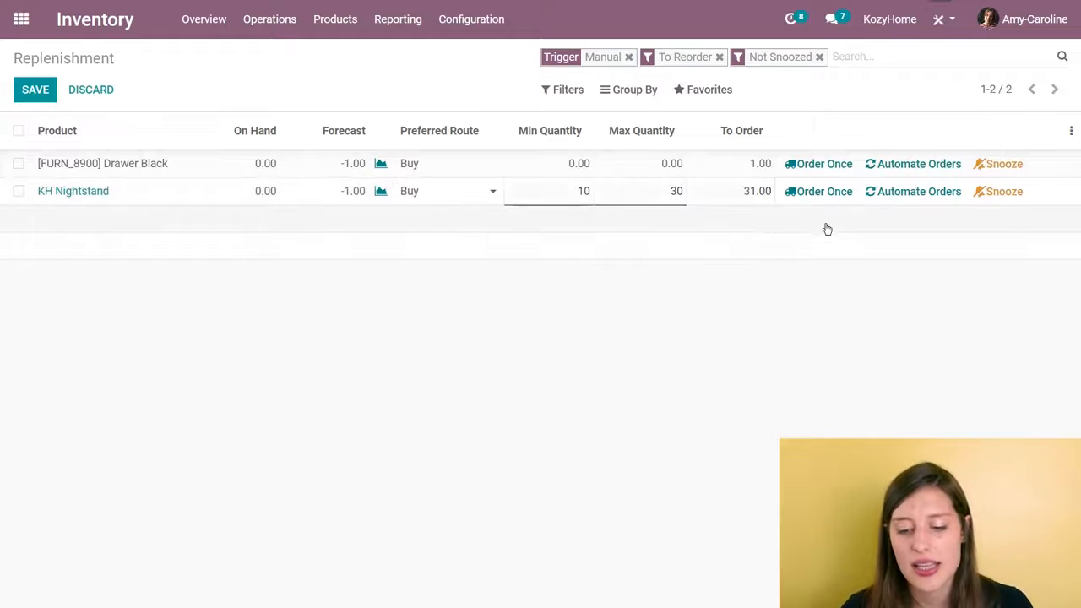
click(889, 194)
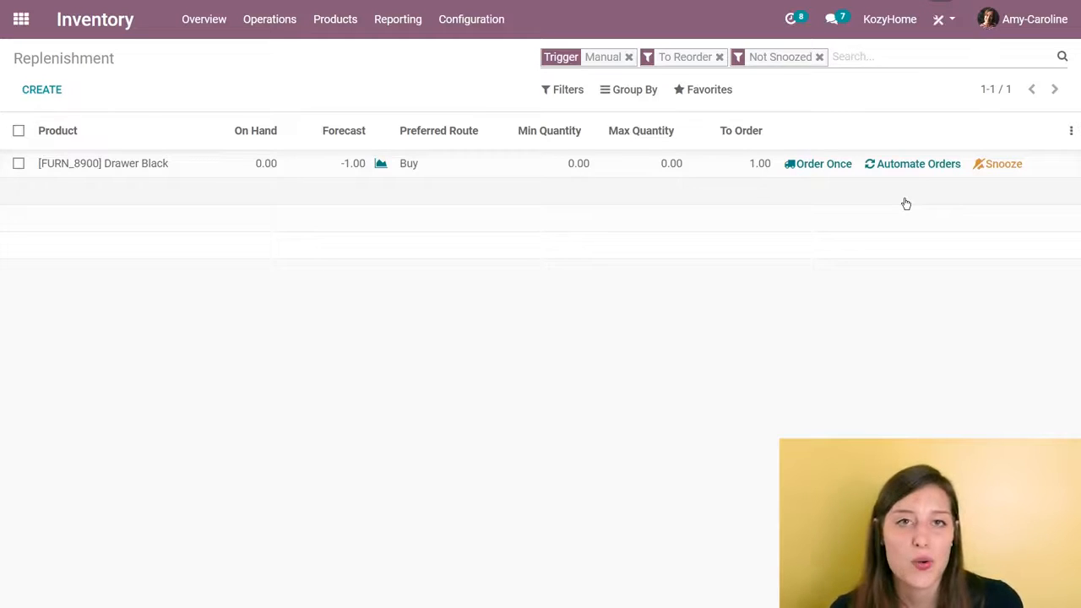
- Switch to the Purchase app, set the newest Wood Corner request for quotation to ask confirmation 5 days before, and confirm the order
click(21, 19)
click(224, 306)
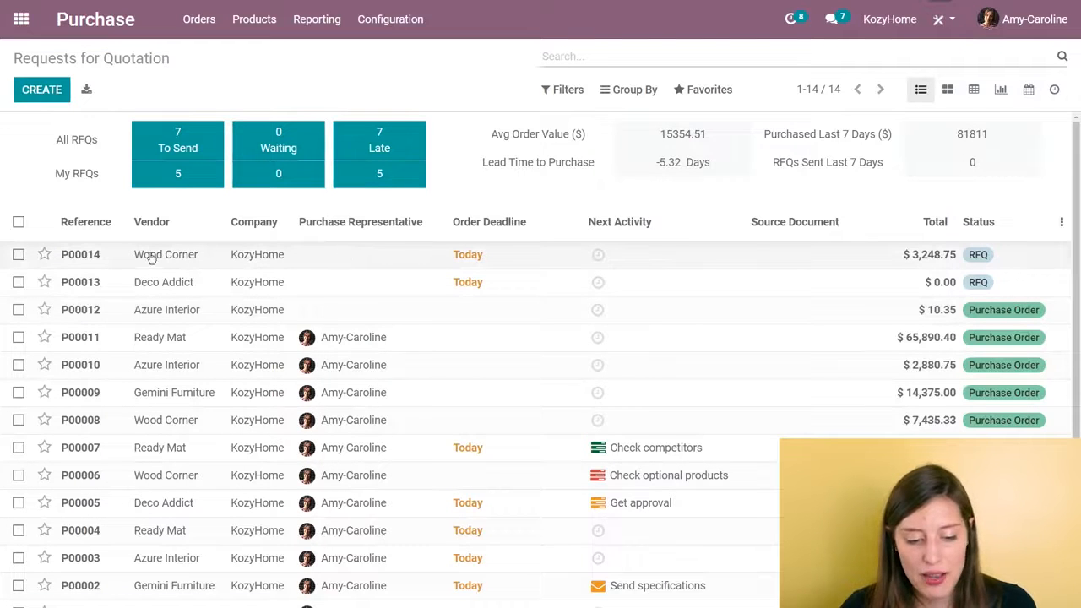
click(300, 259)
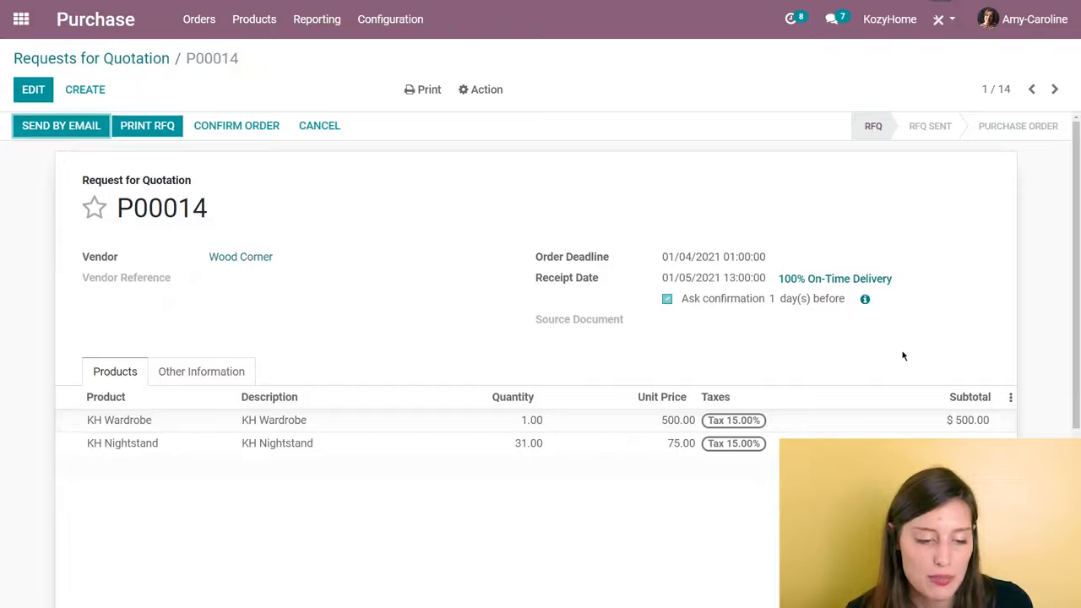
click(33, 90)
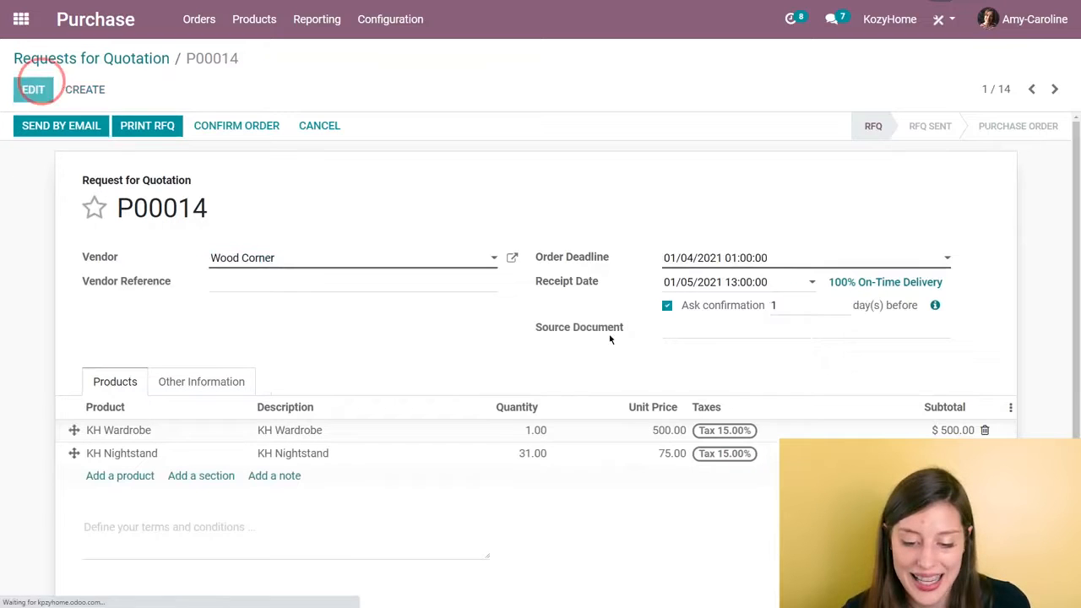
click(789, 305)
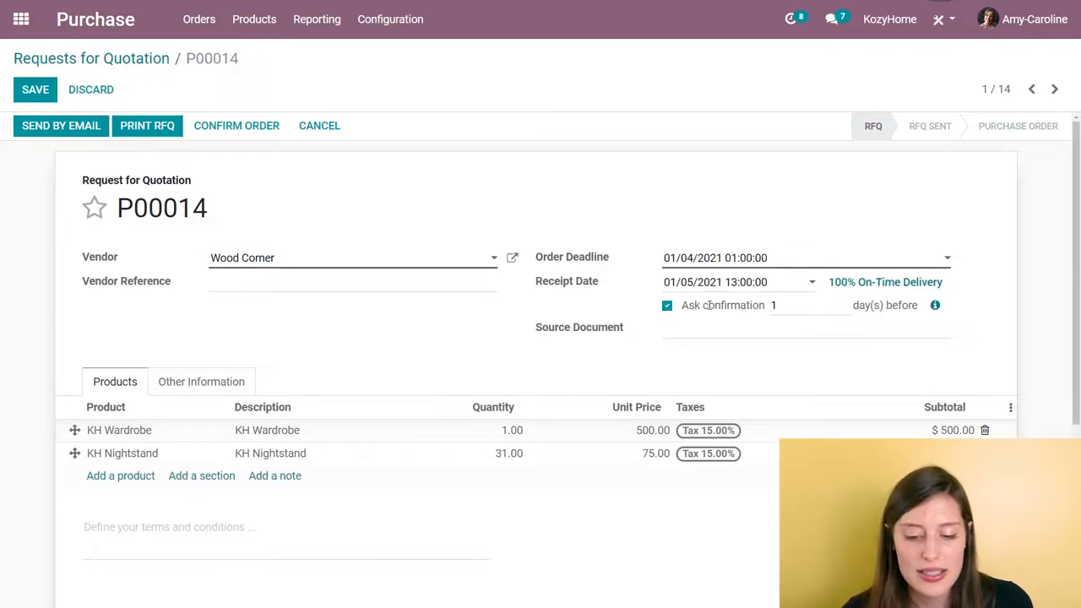
text(5)
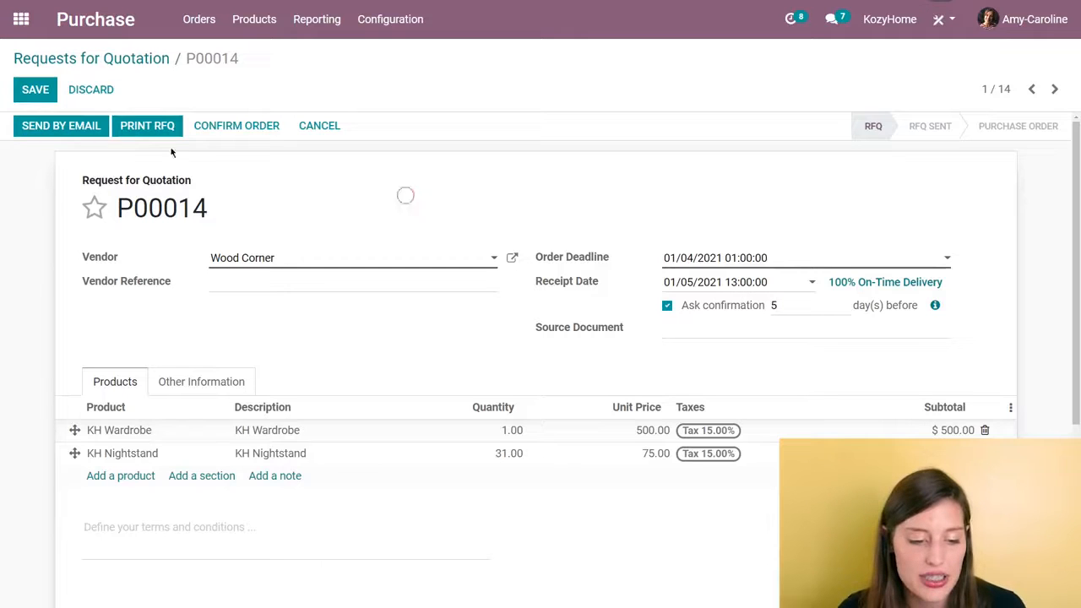
click(52, 95)
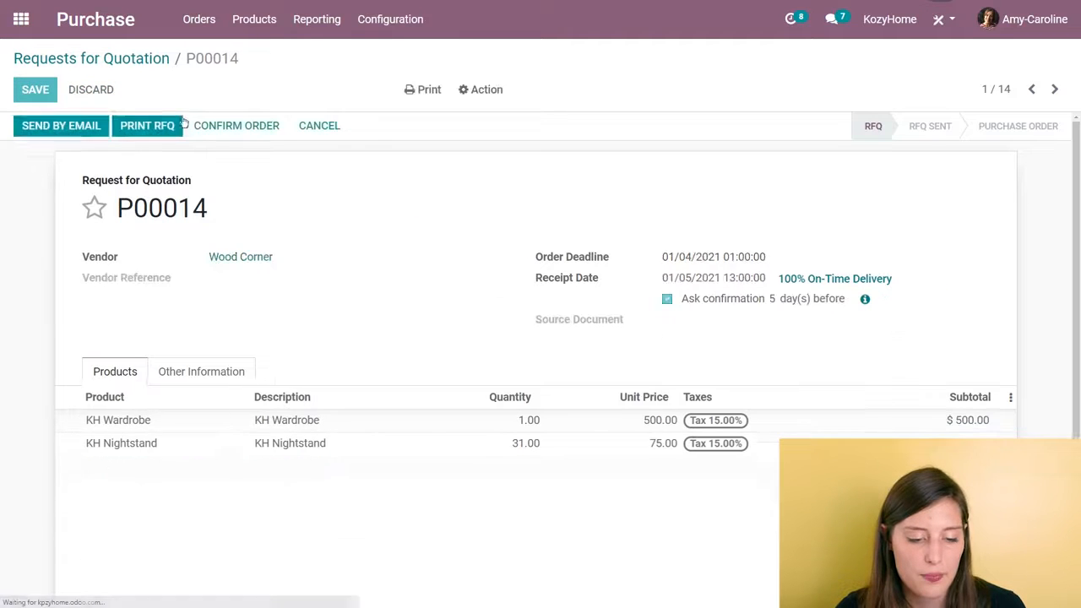
click(237, 131)
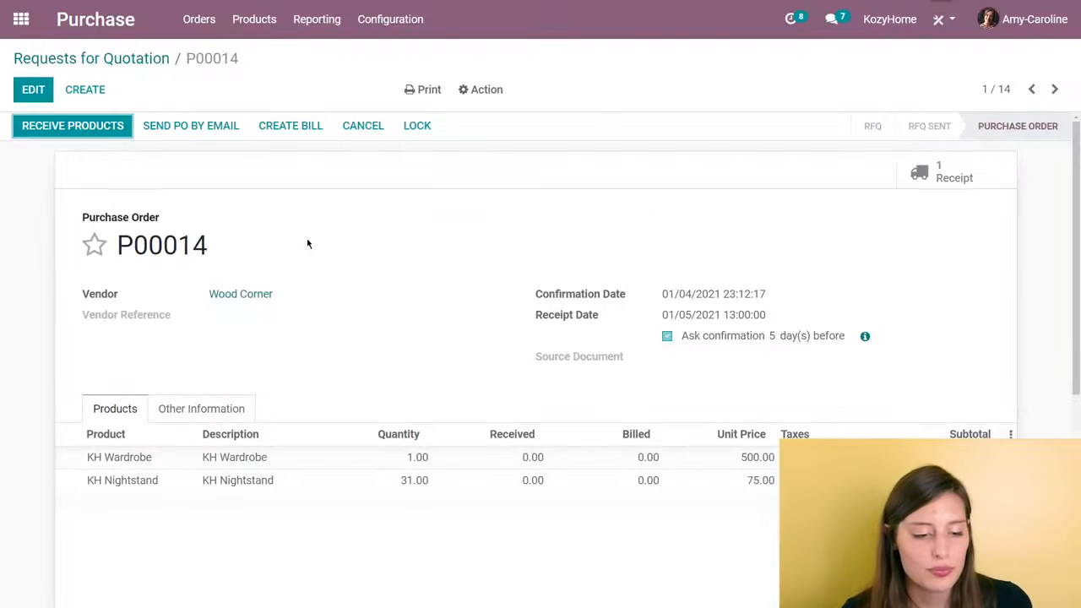
- Switch to the Inventory app and validate the Wood Corner receipt of KH Wardrobe and KH Nightstand, processing all quantities
click(17, 18)
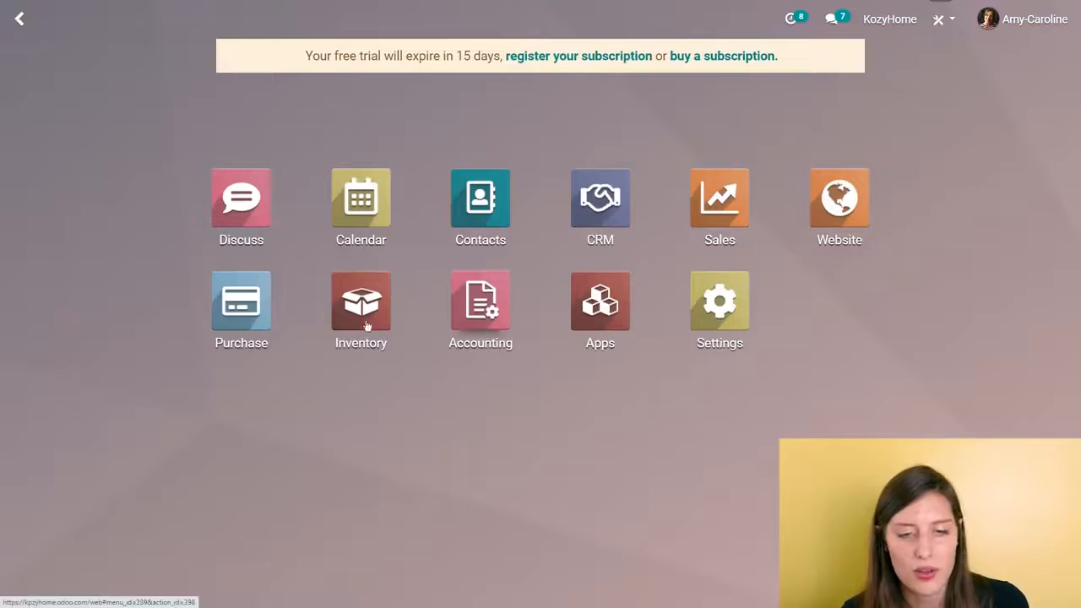
click(386, 361)
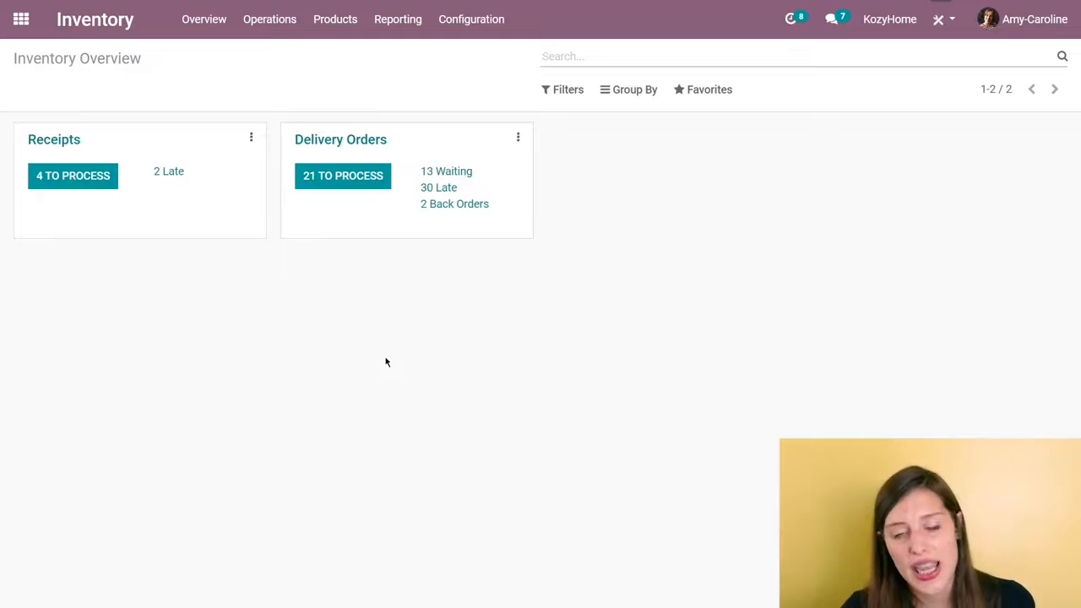
click(70, 185)
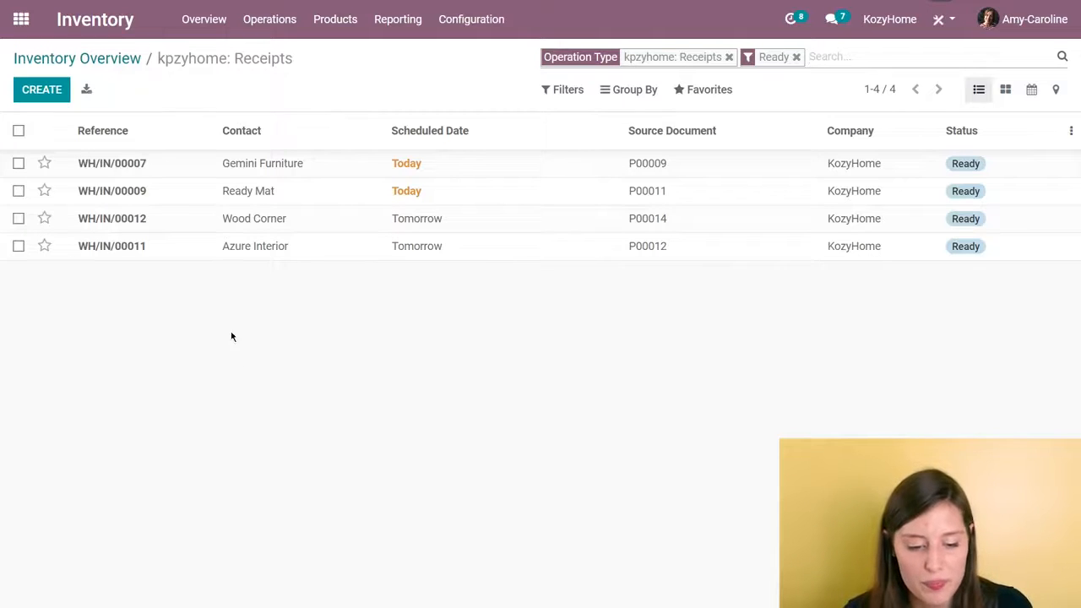
click(218, 223)
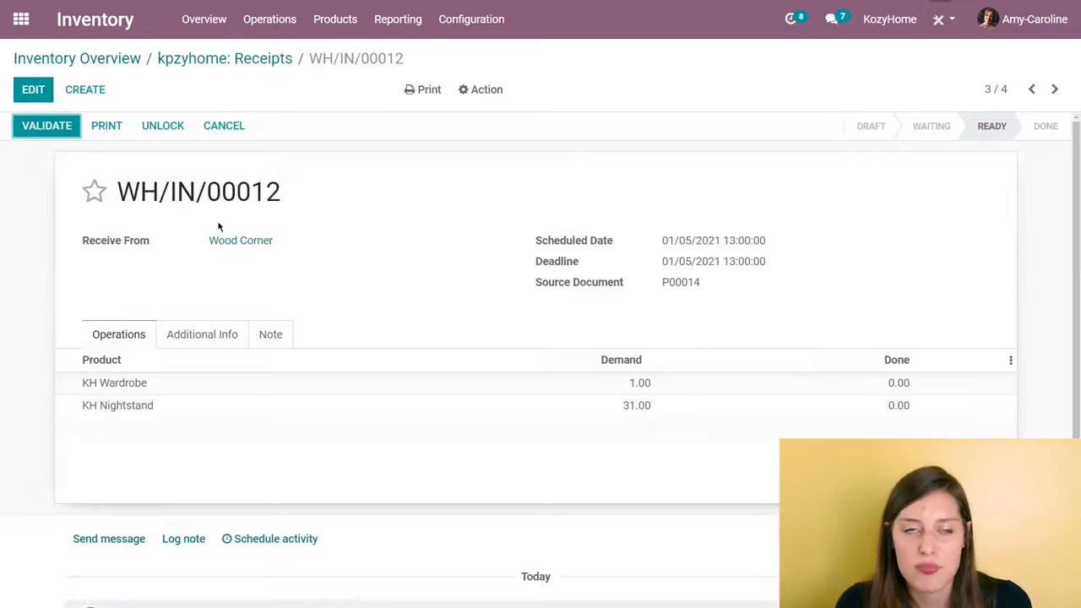
click(46, 127)
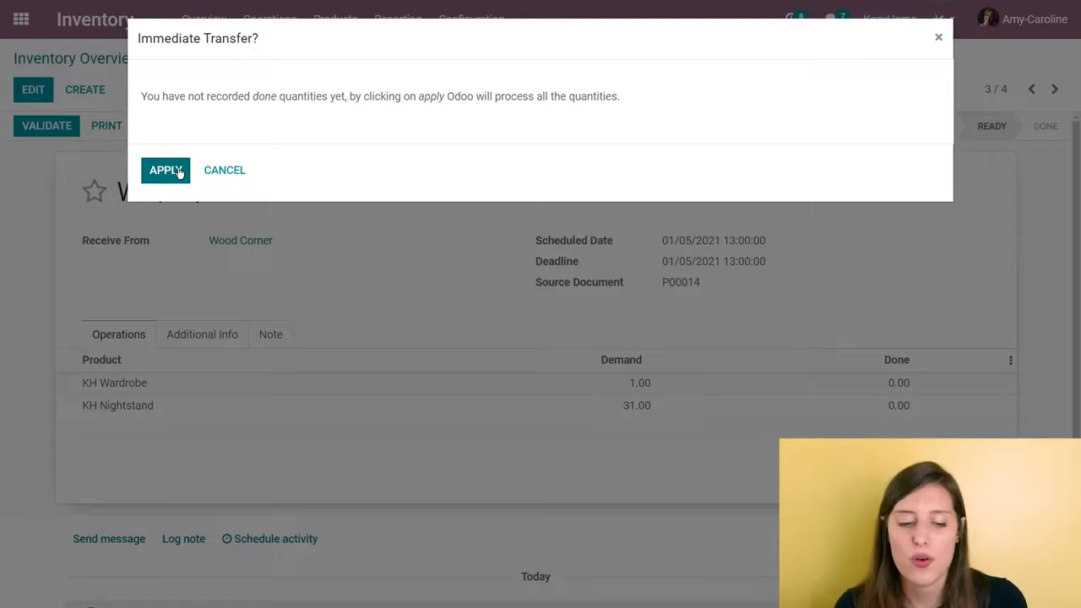
click(148, 180)
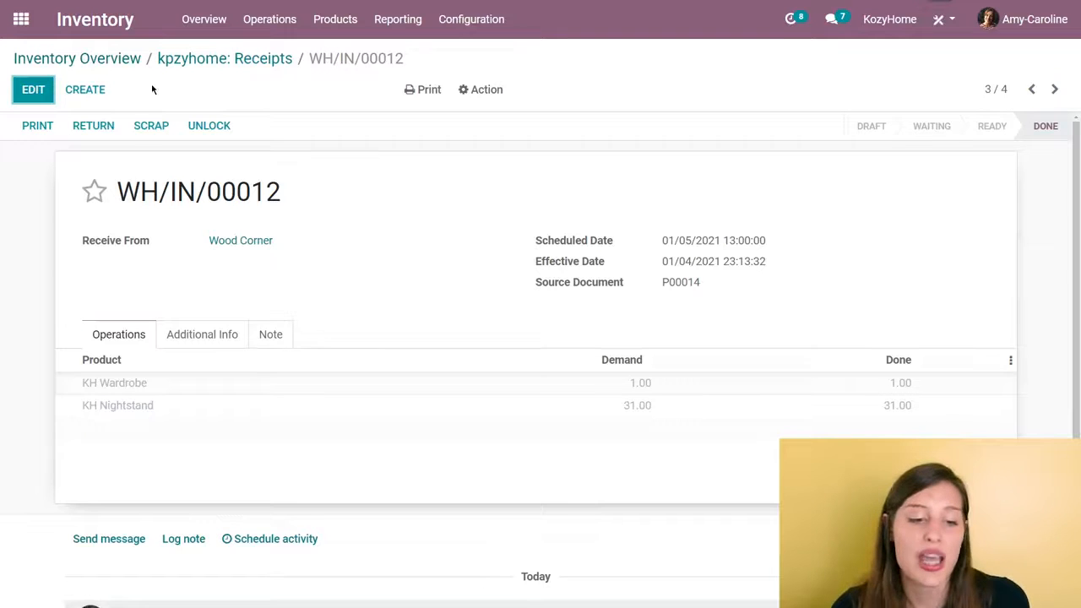
- Validate the customer's ready delivery order for the KH Bed Frame, Mattress, Nightstand and Wardrobe, processing all quantities
click(77, 58)
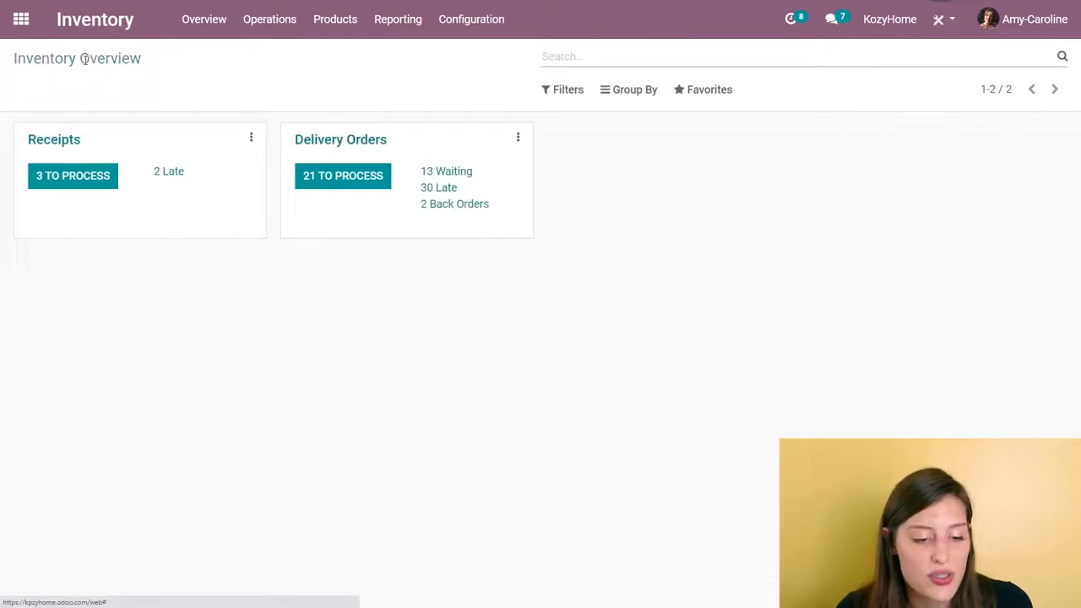
click(365, 180)
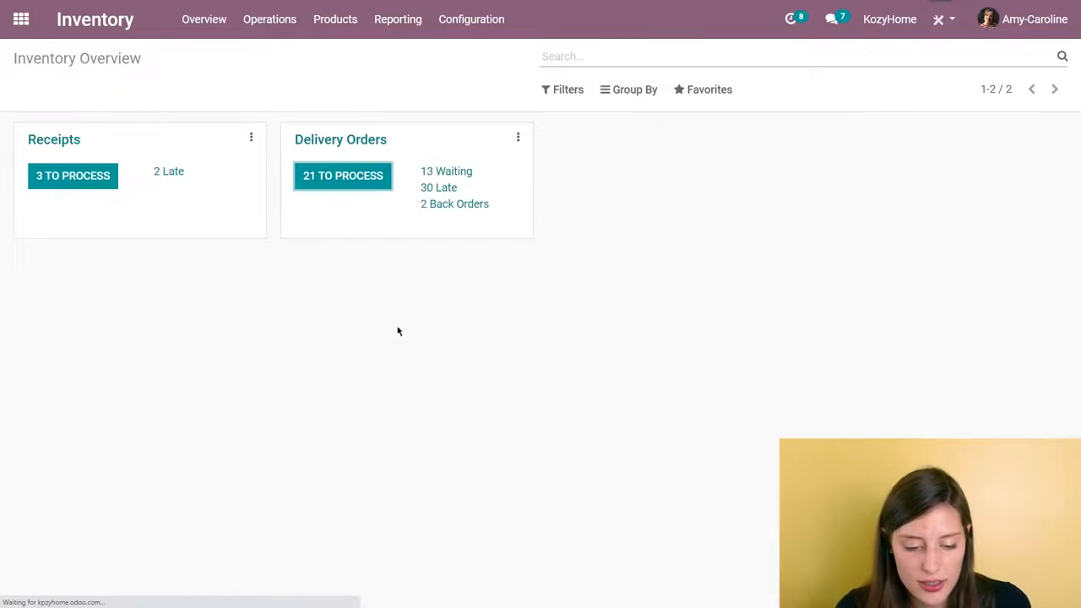
scroll(424, 329, down, 2)
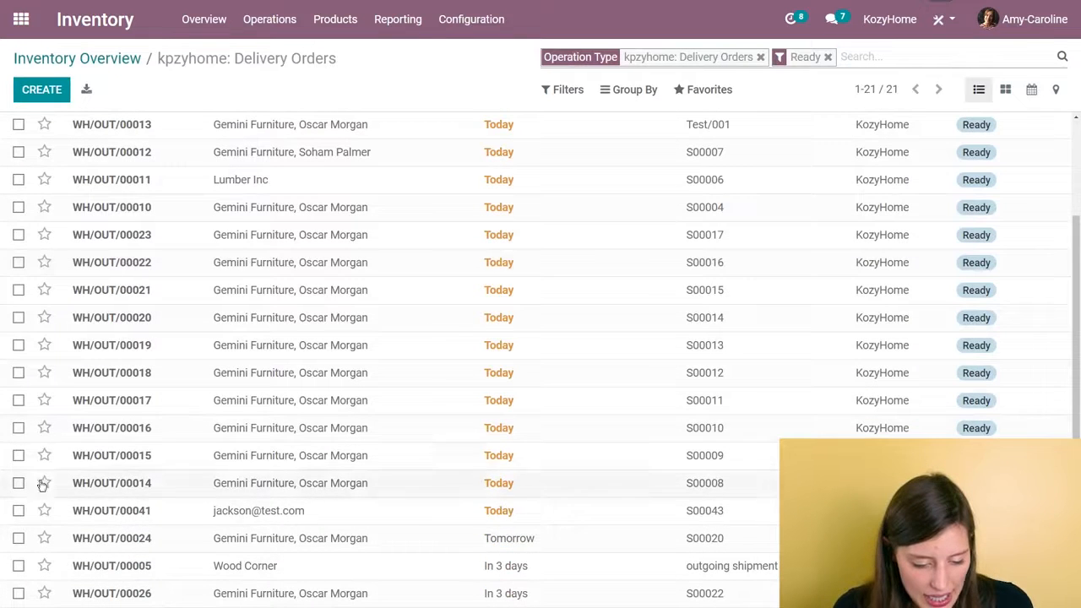
click(361, 522)
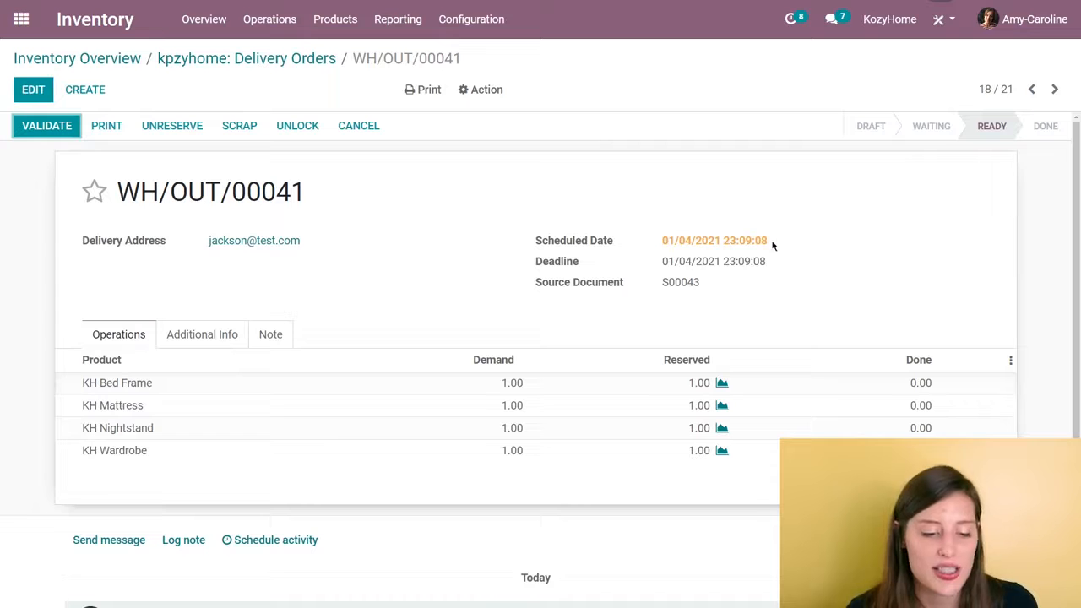
click(44, 127)
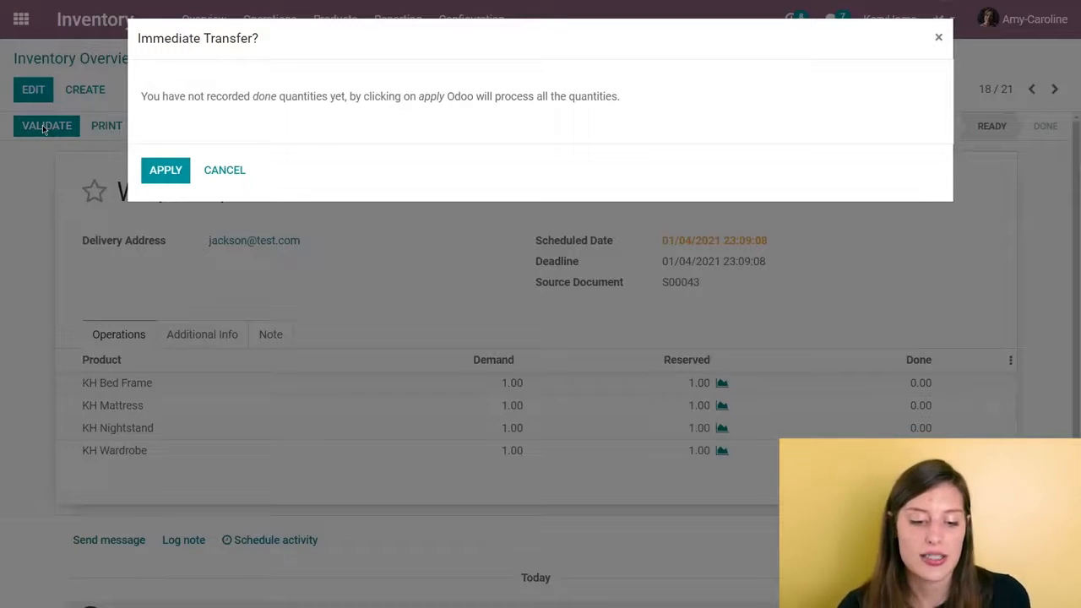
click(188, 173)
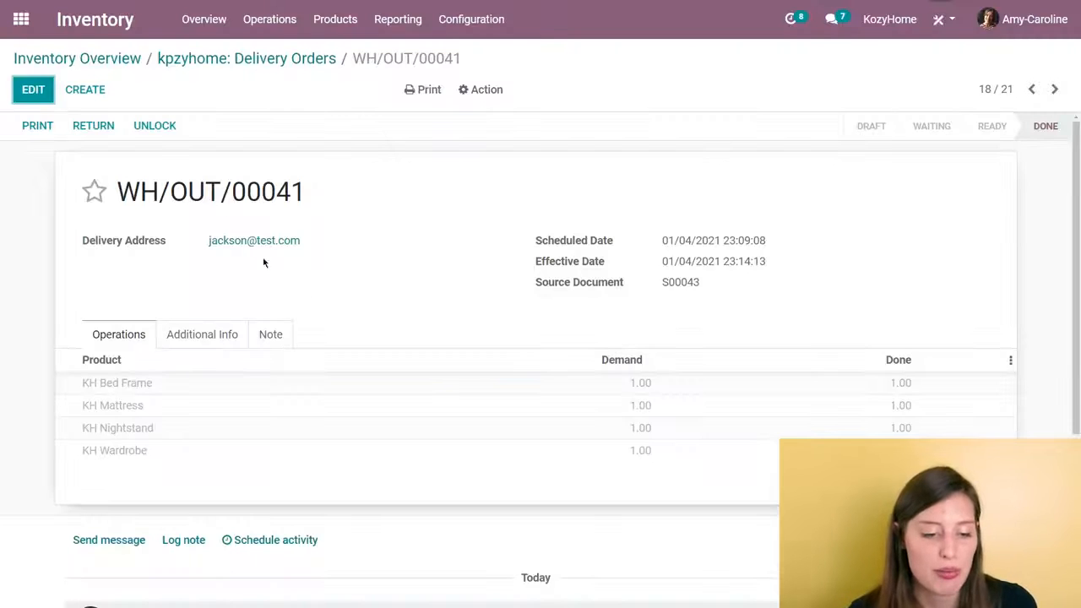
- Switch to the Purchase app, create the vendor bill from the received Wood Corner purchase order and confirm it
click(21, 19)
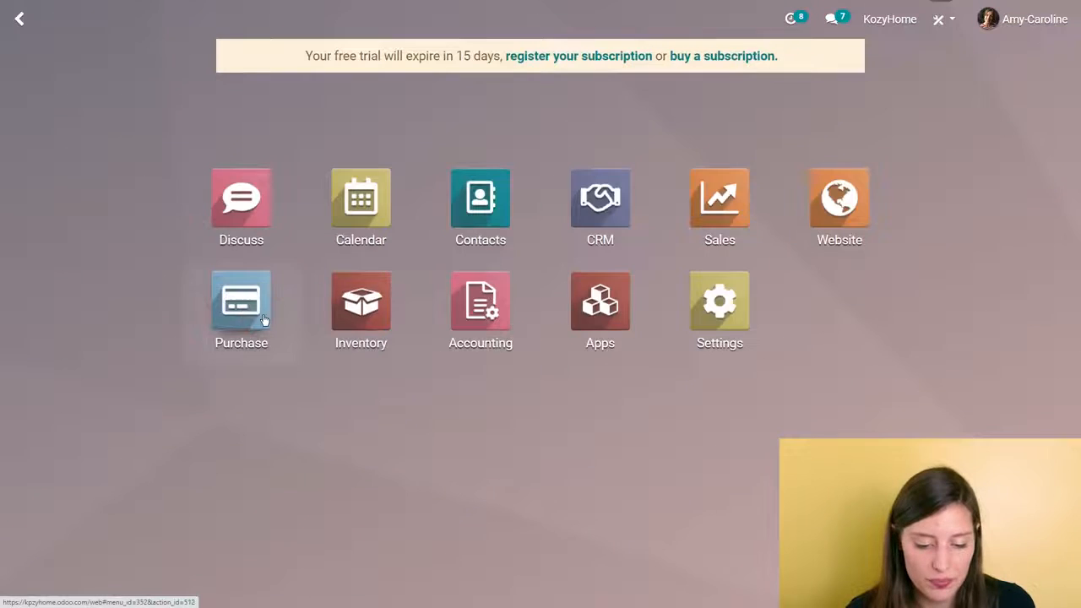
click(242, 297)
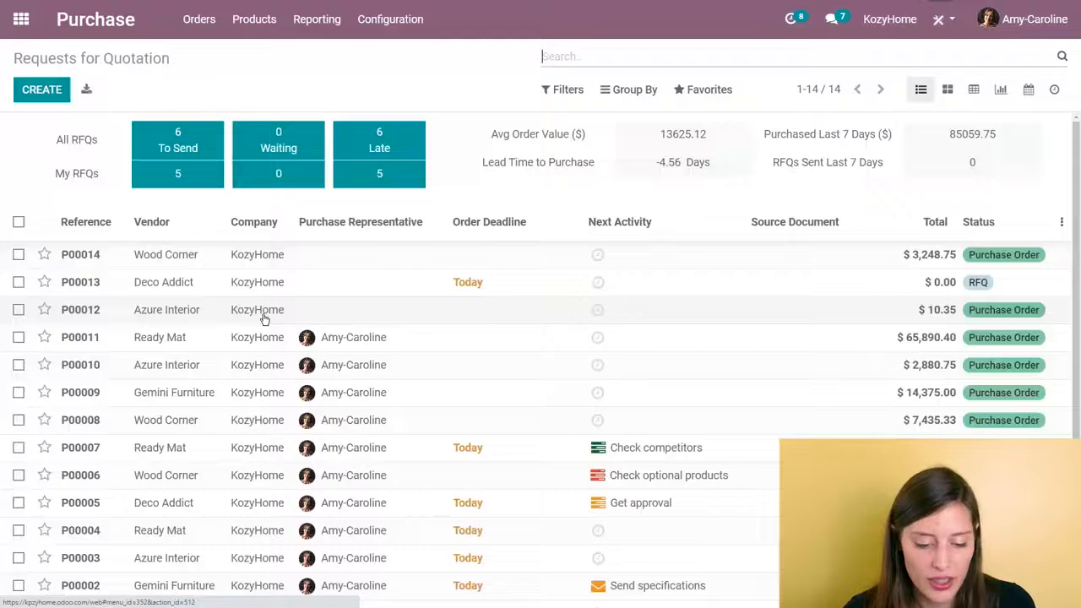
click(302, 263)
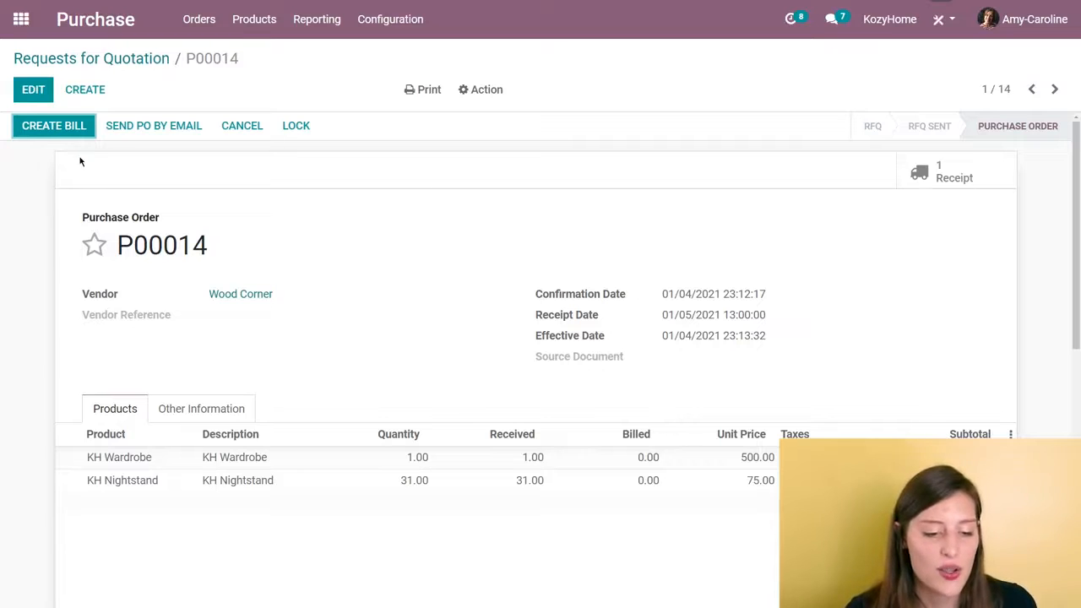
click(71, 128)
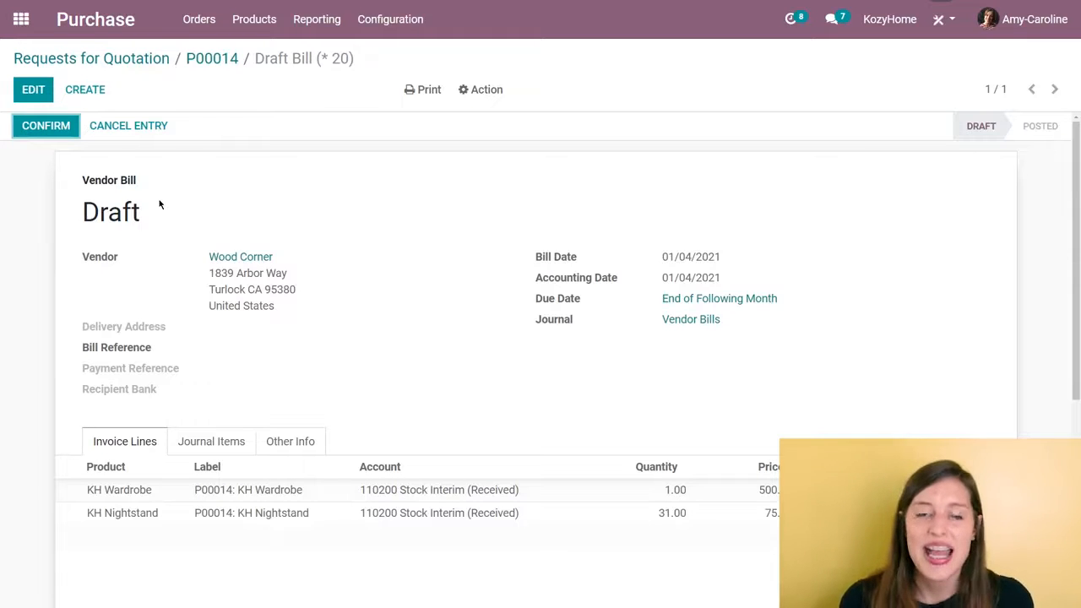
click(40, 127)
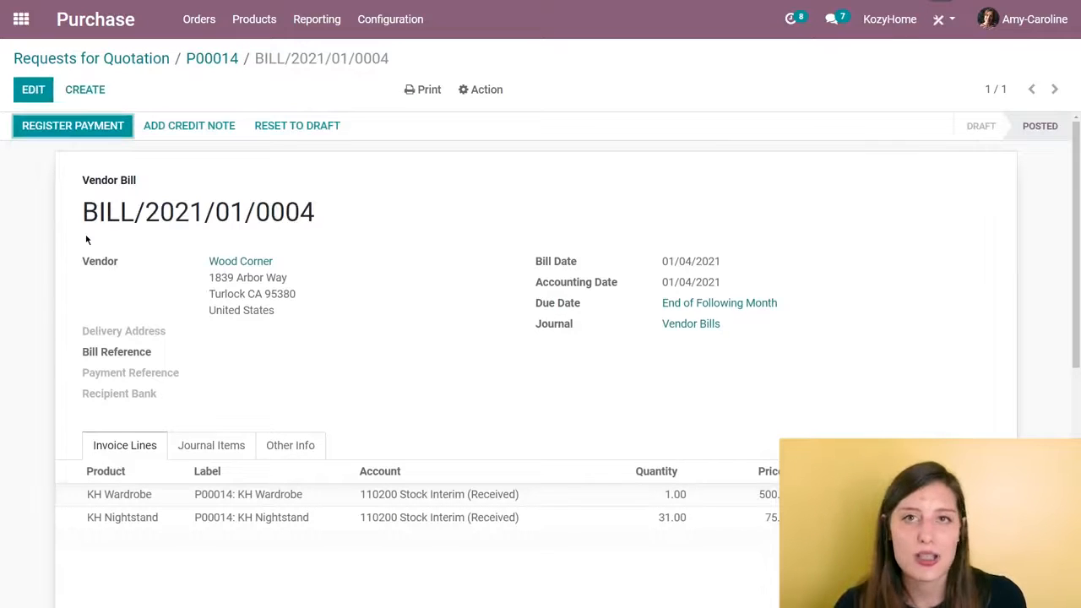
- Register a manual payment of $3,248.75 for the Wood Corner bill through the Bank journal, dated 01/04/2021
click(127, 128)
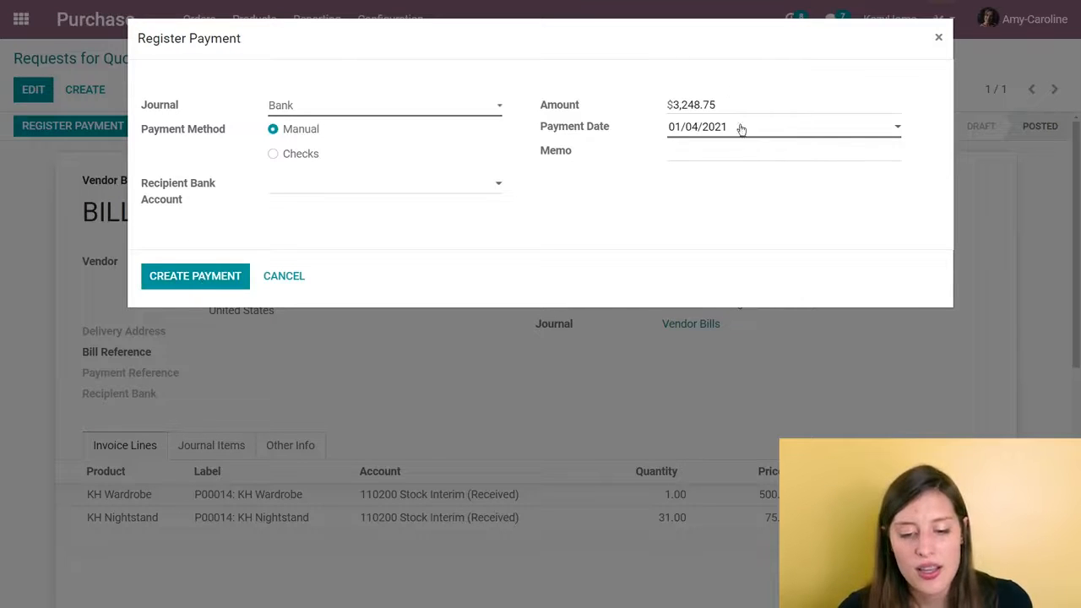
click(207, 281)
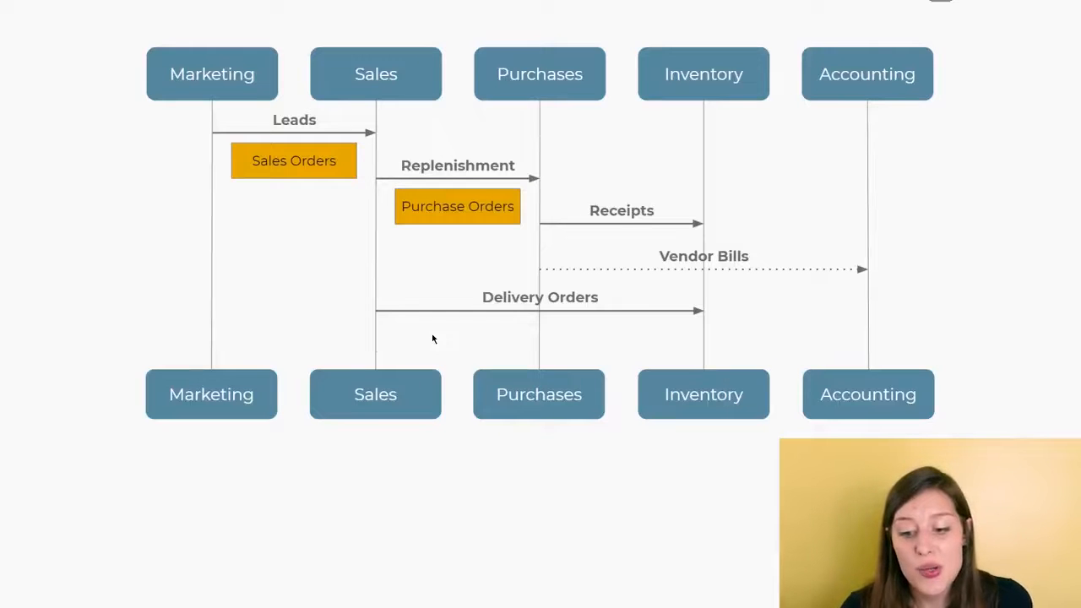
key(Right)
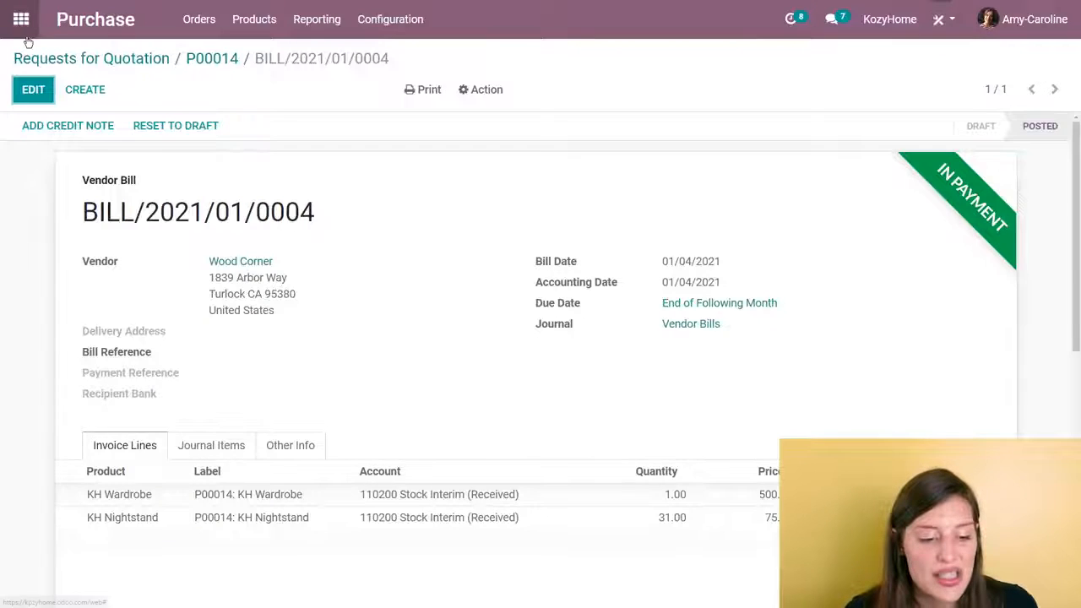
- Switch to the Sales app, open the newest sales order and review the delivered and invoiced quantities of its lines
click(28, 38)
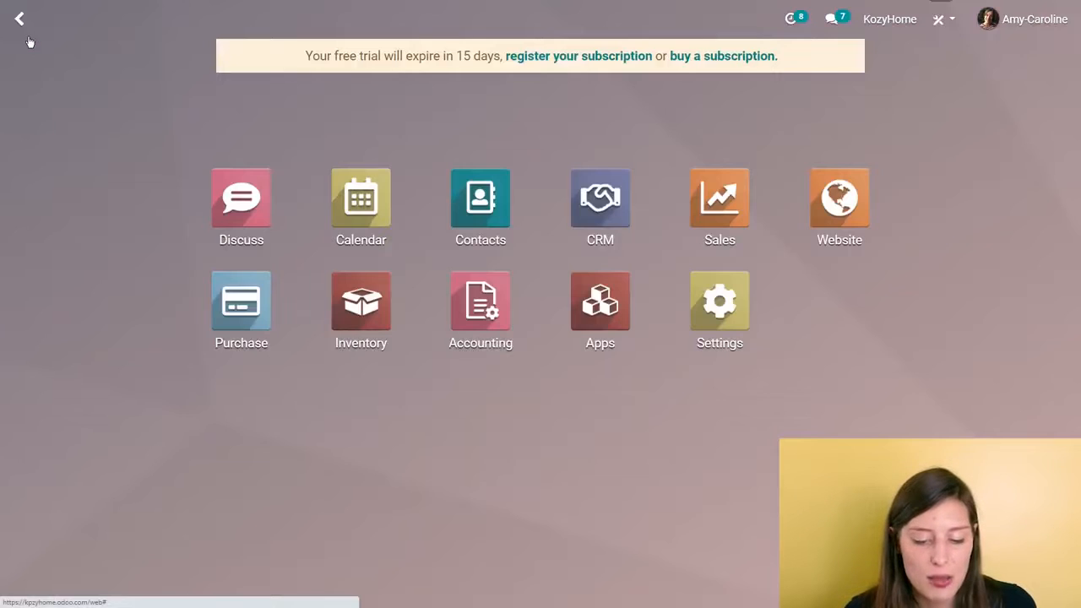
click(755, 222)
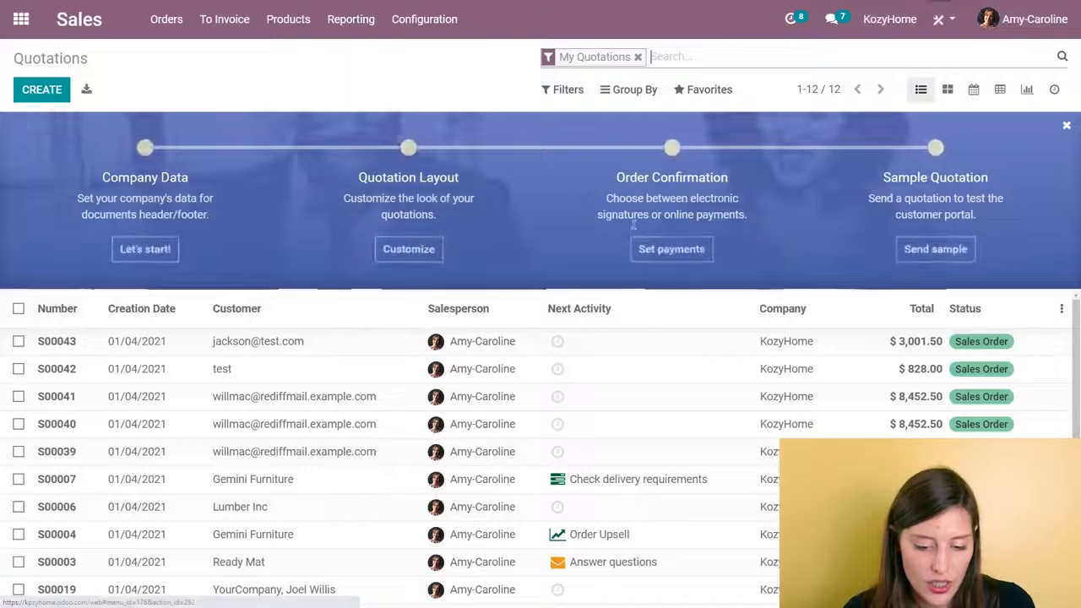
click(296, 343)
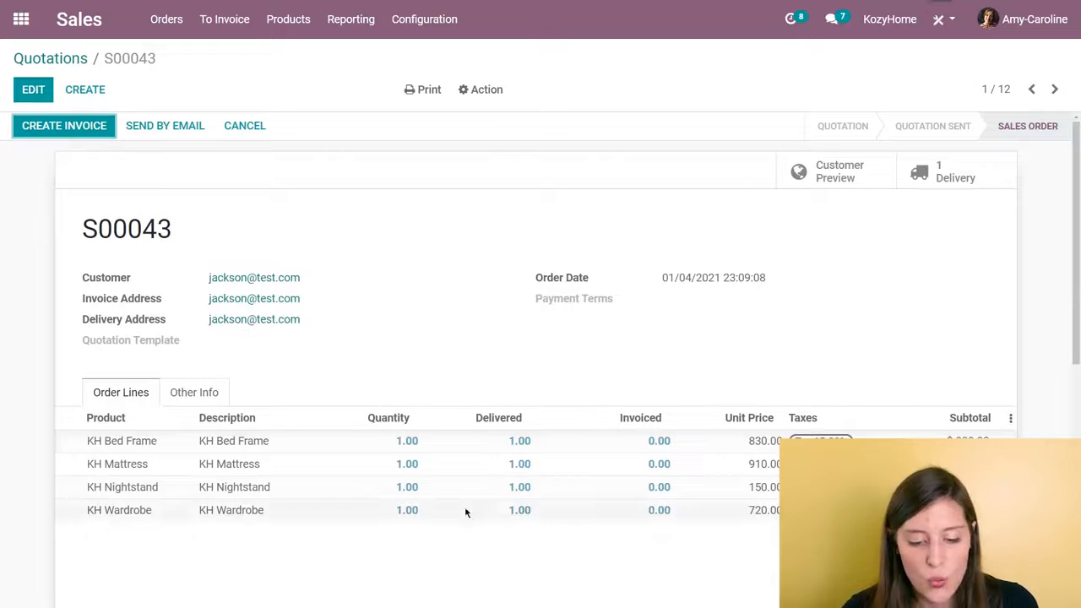
scroll(368, 341, down, 2)
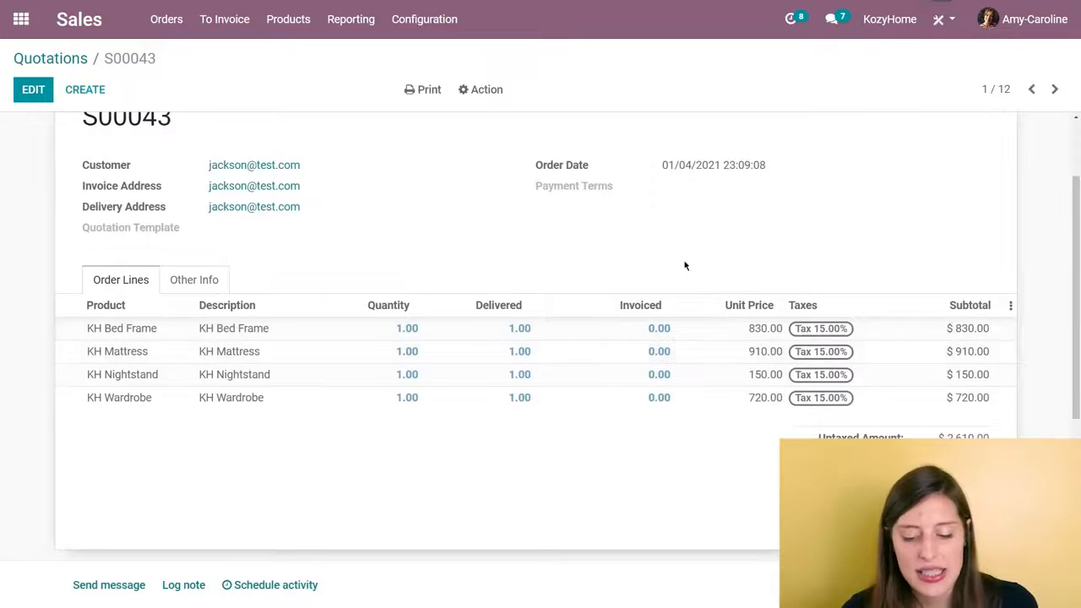
scroll(676, 268, up, 2)
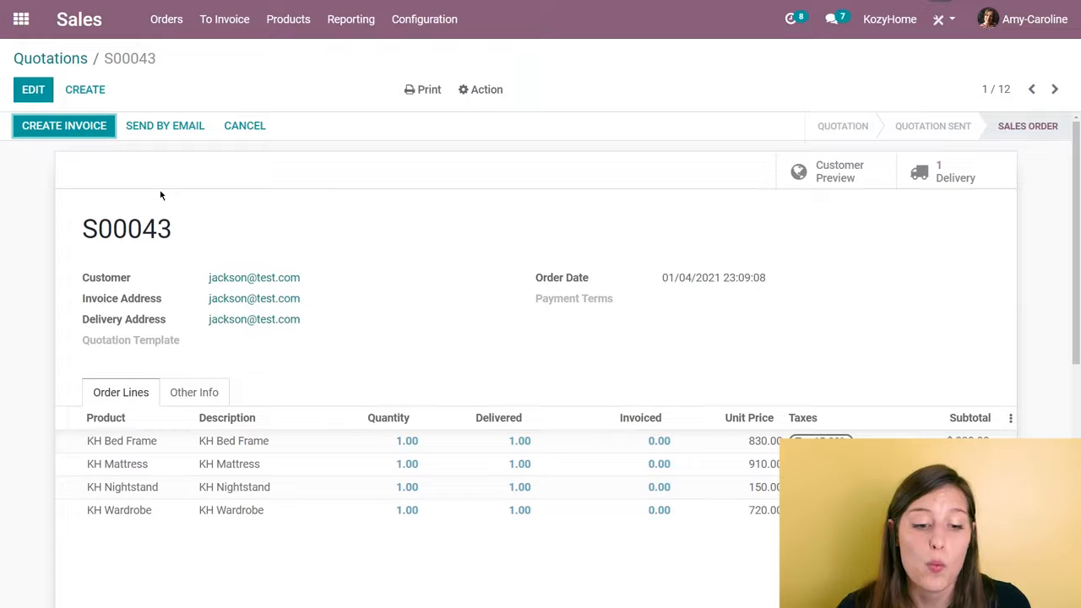
- Create and view draft invoices for all the orders awaiting invoicing
click(226, 36)
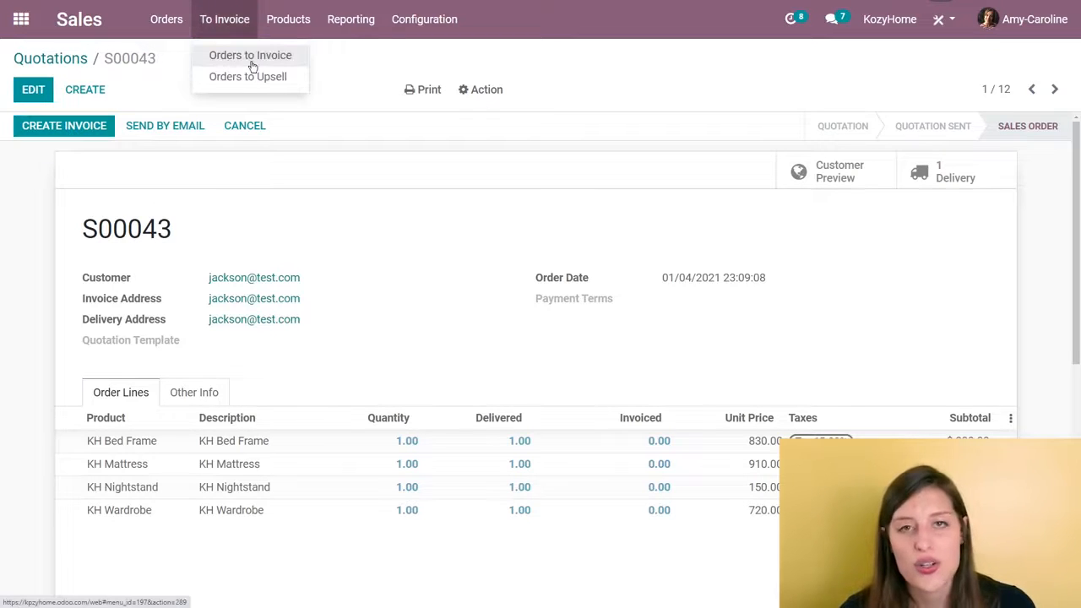
click(251, 59)
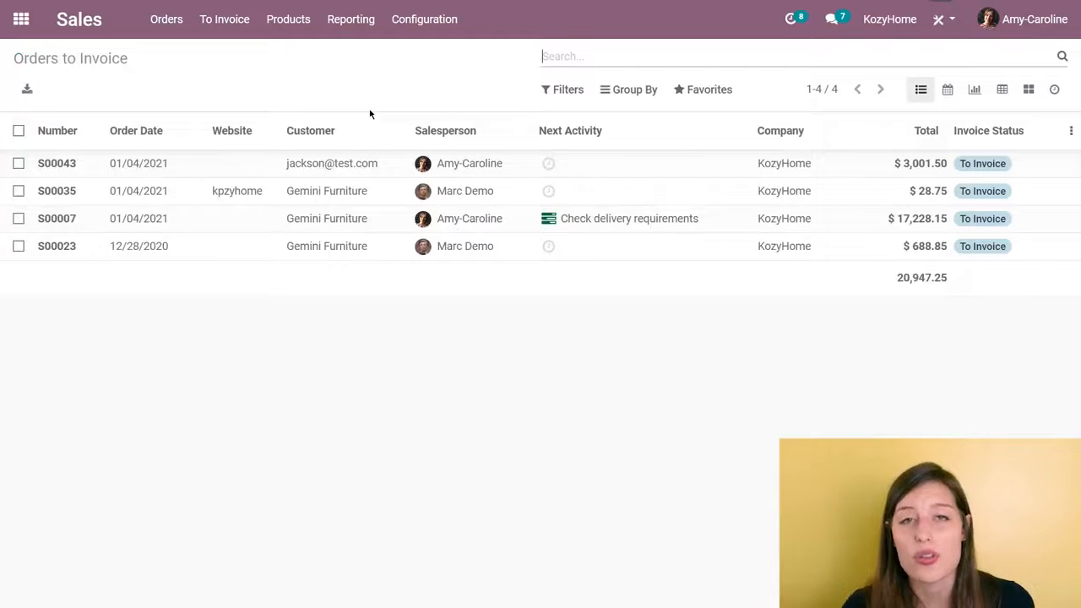
click(19, 134)
click(494, 95)
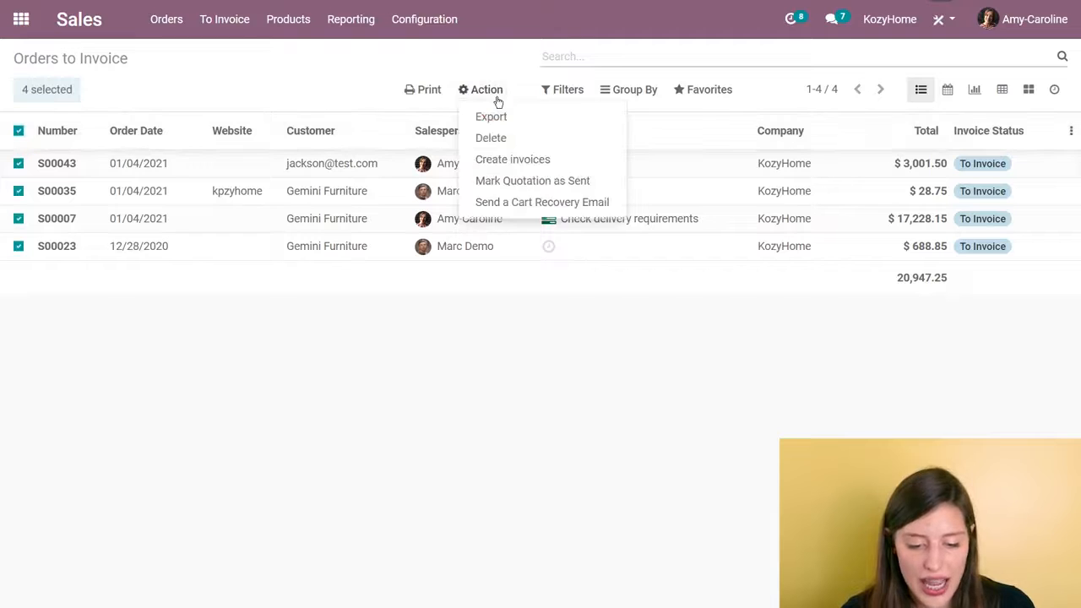
click(525, 162)
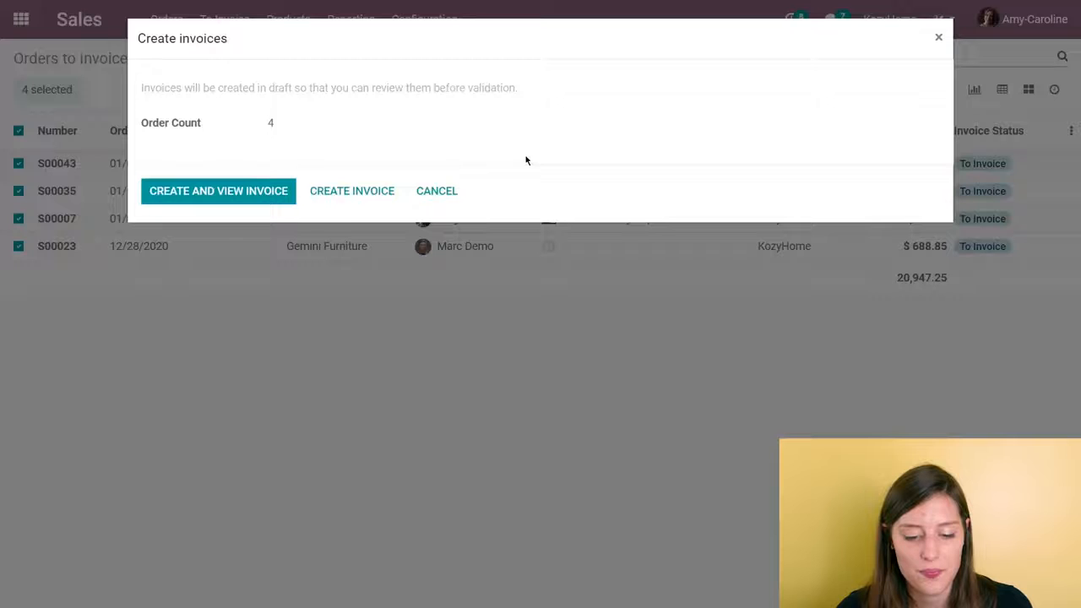
click(221, 194)
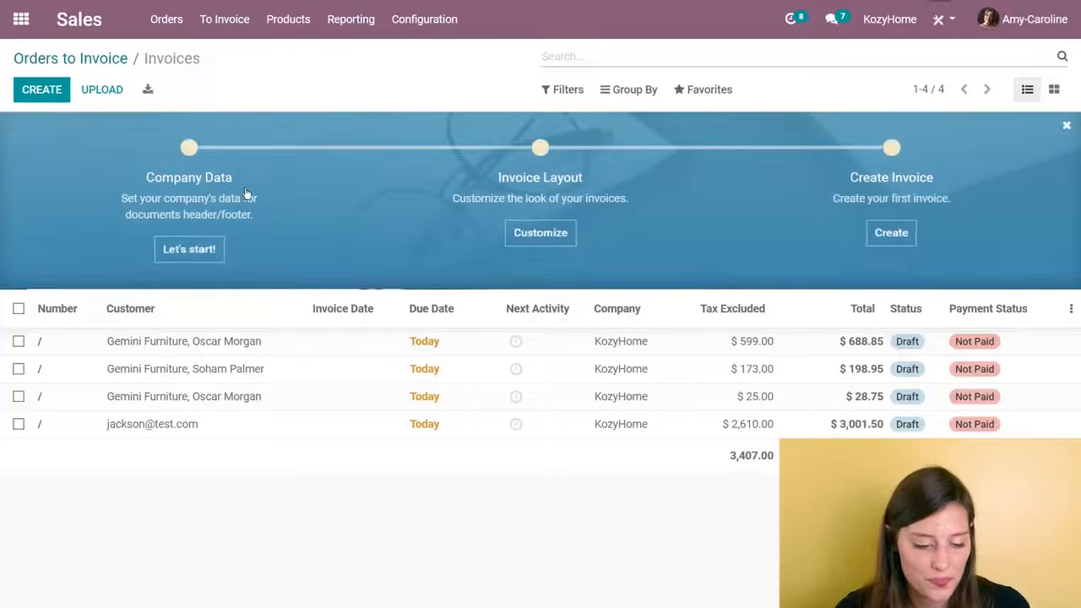
- Confirm the customer's draft invoice for the KH Bed Frame, Mattress, Nightstand and Wardrobe, and send it by email only, without print or post
click(195, 429)
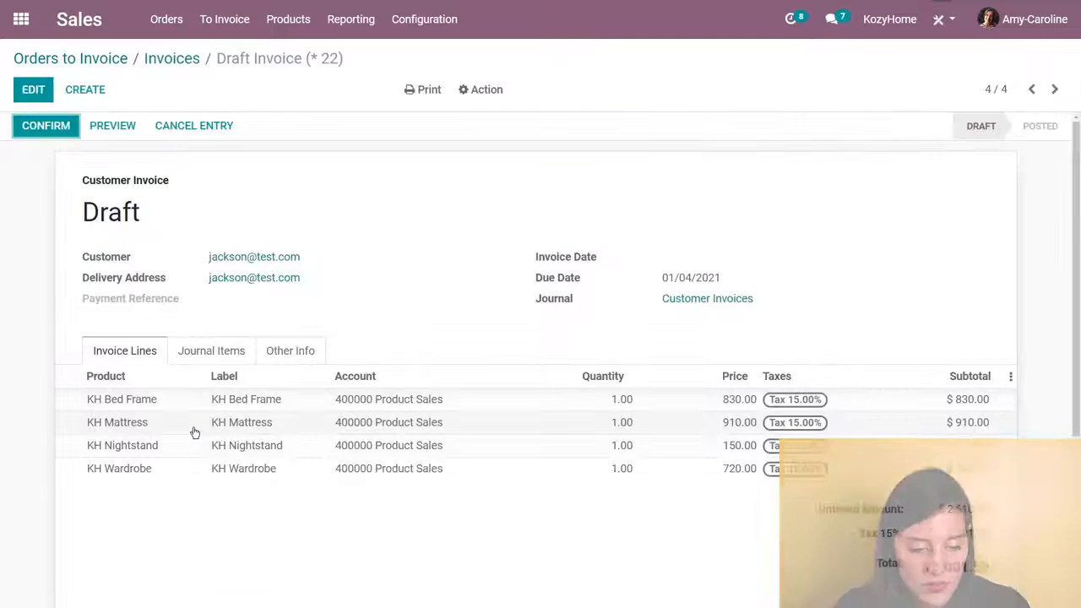
click(64, 135)
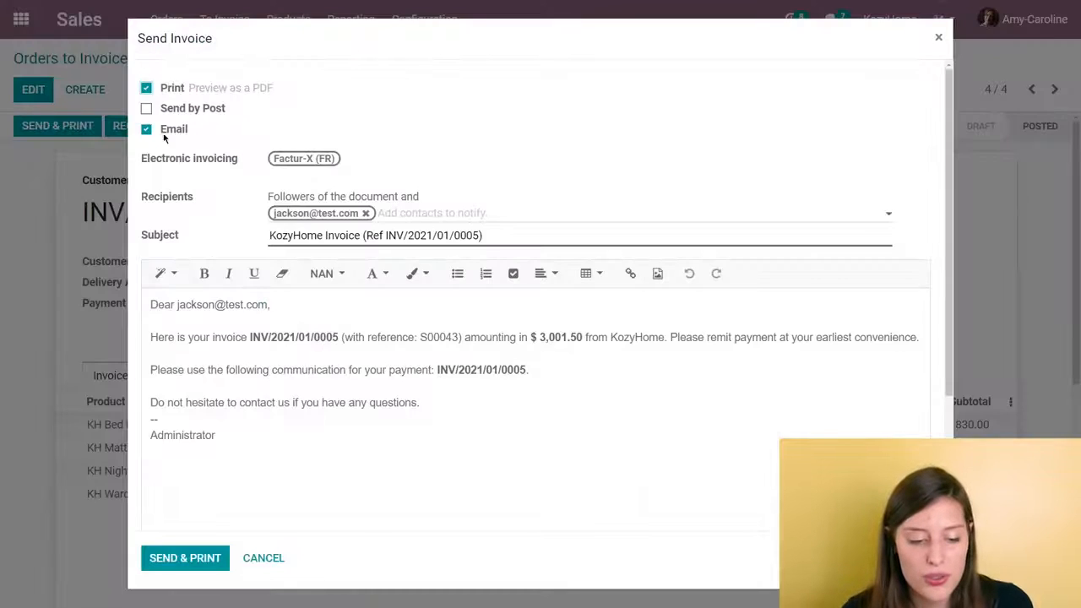
click(147, 108)
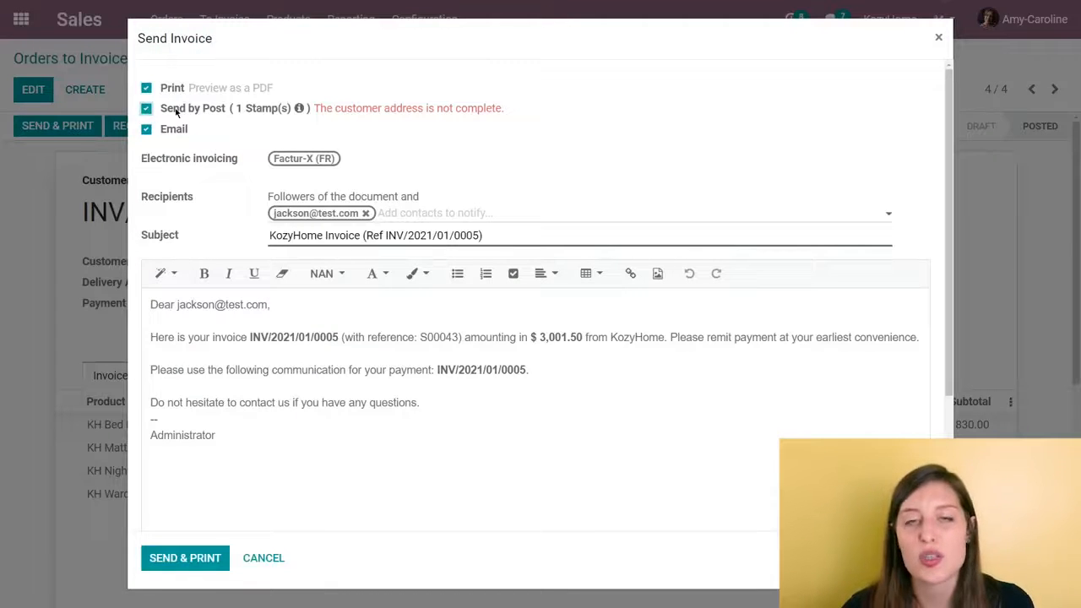
mouse_move(176, 113)
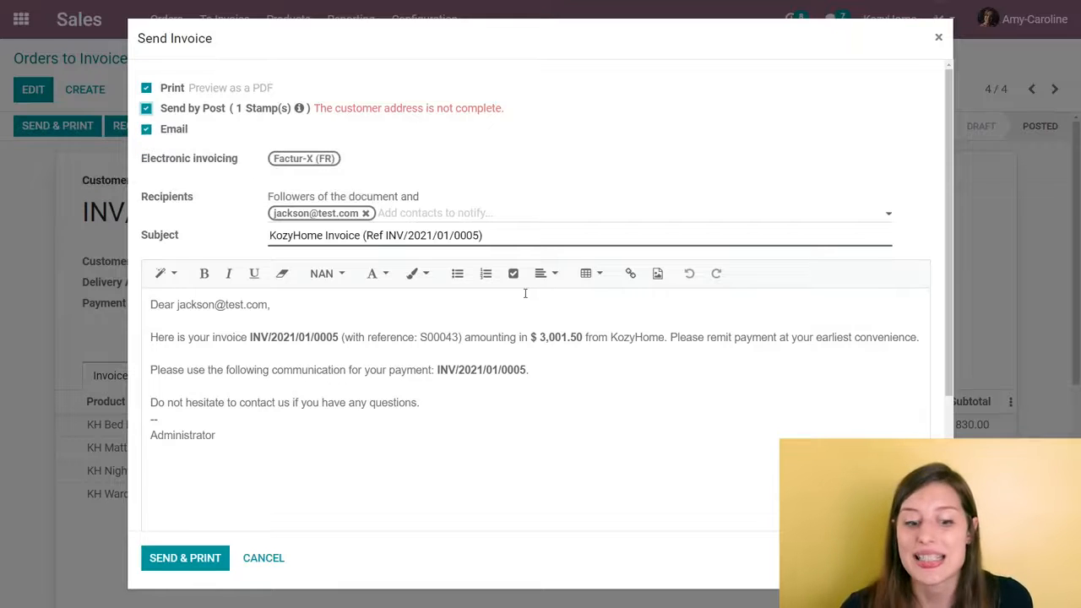
click(146, 109)
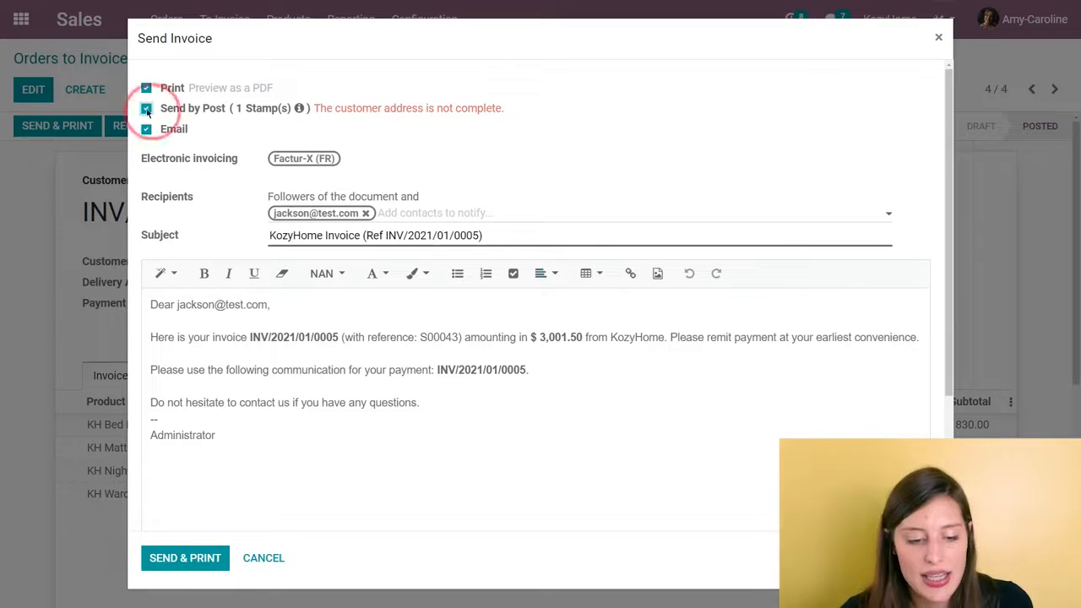
click(147, 88)
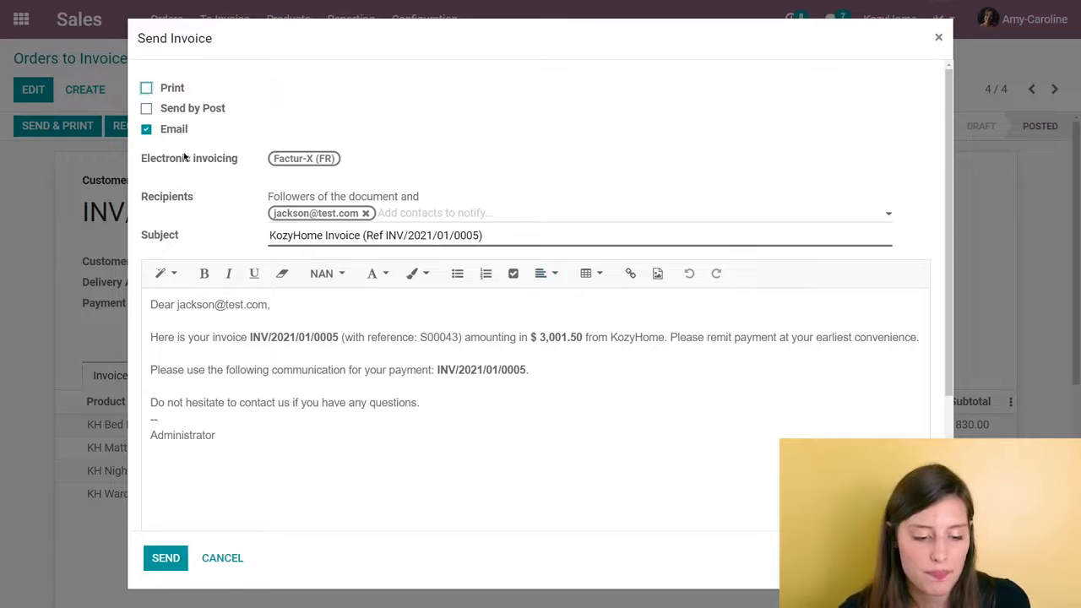
click(179, 559)
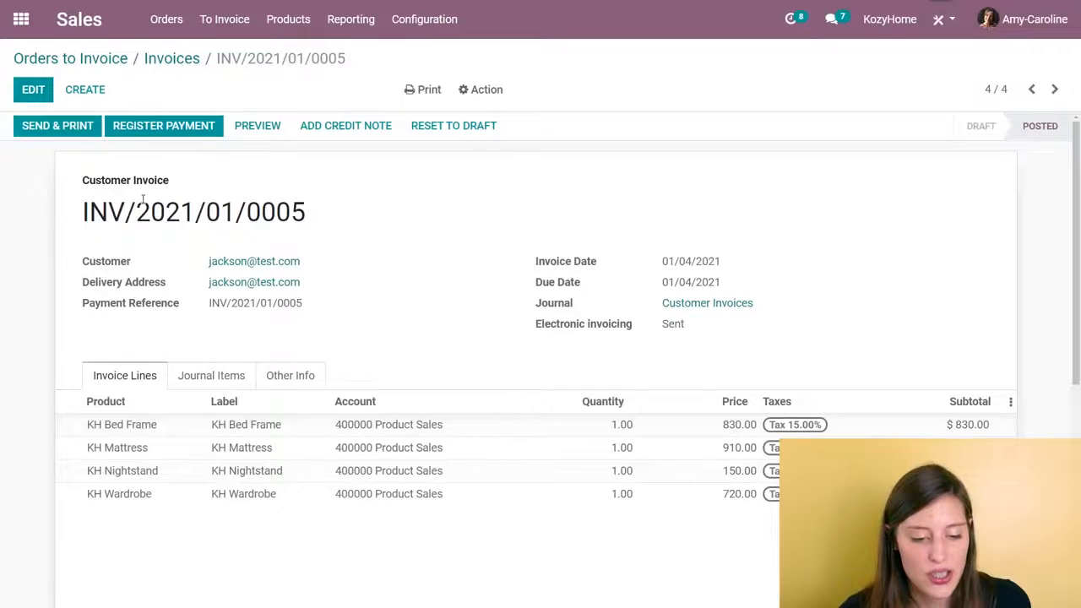
- Register a payment of $3,001.50 for the customer invoice through the Bank journal, dated 01/04/2021
click(173, 128)
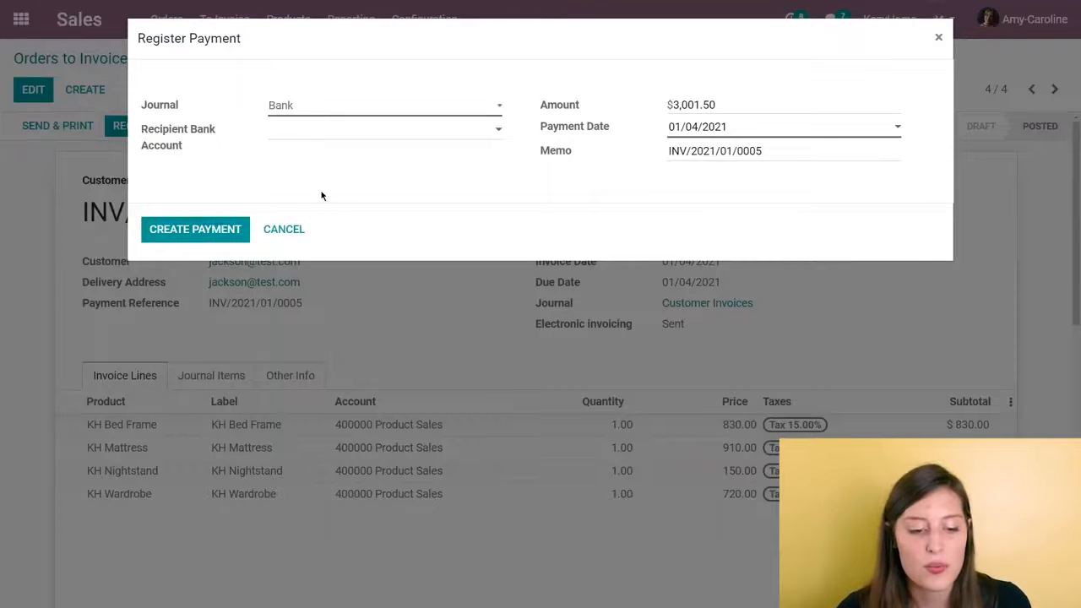
click(240, 239)
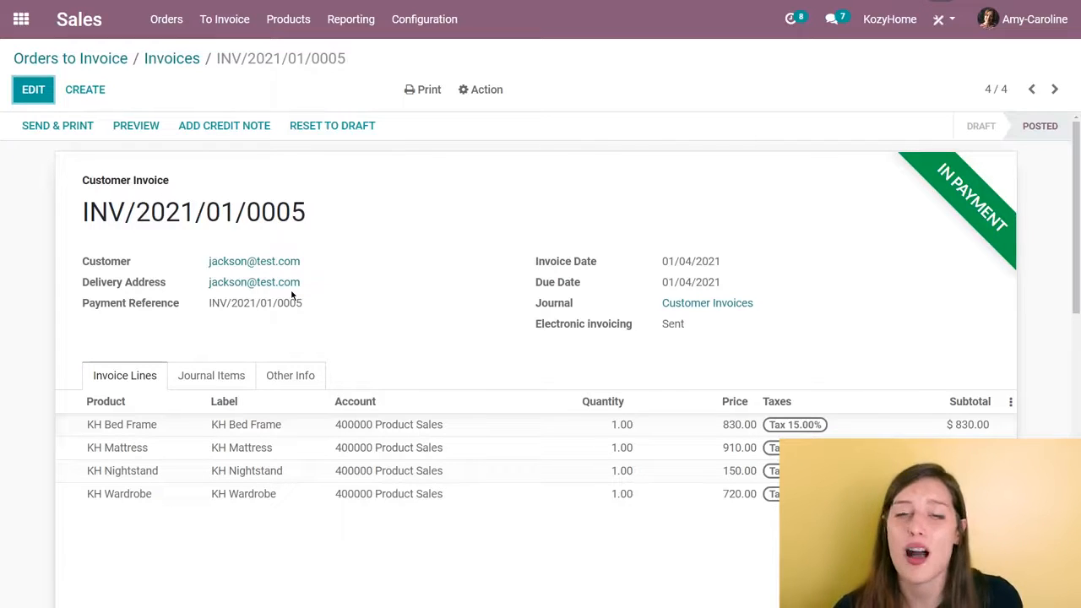
- Switch to the Accounting app and look through the institutions offered for adding a bank account and the accounting configuration options
click(21, 18)
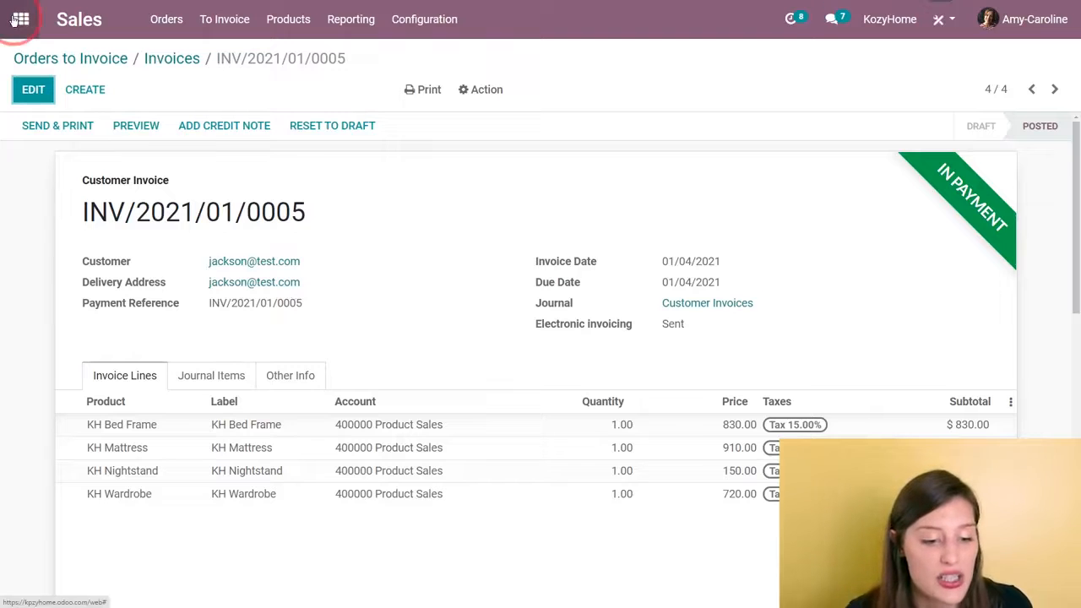
click(498, 311)
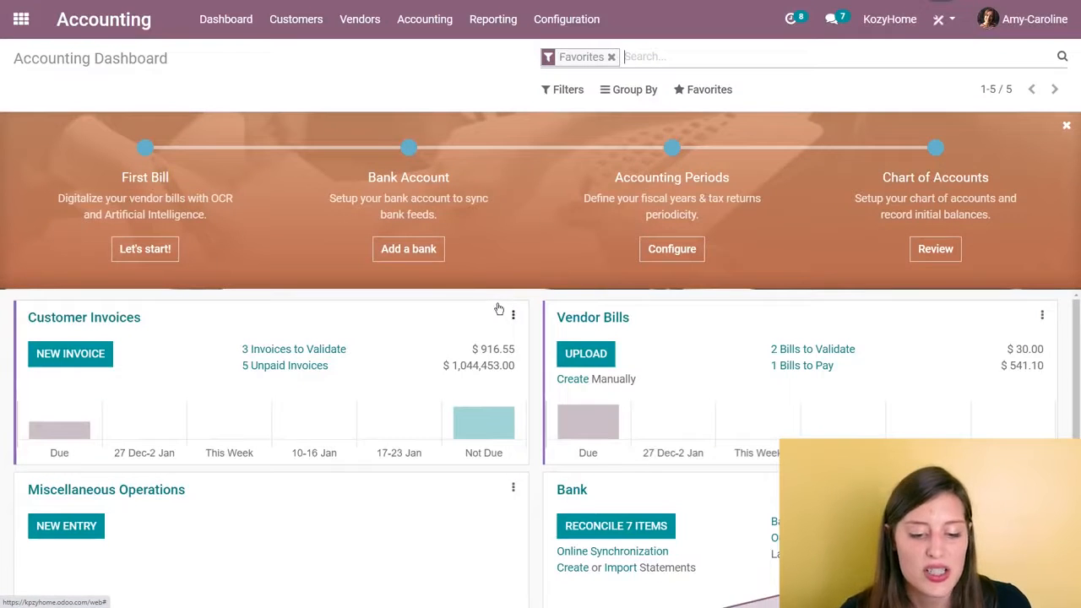
click(427, 250)
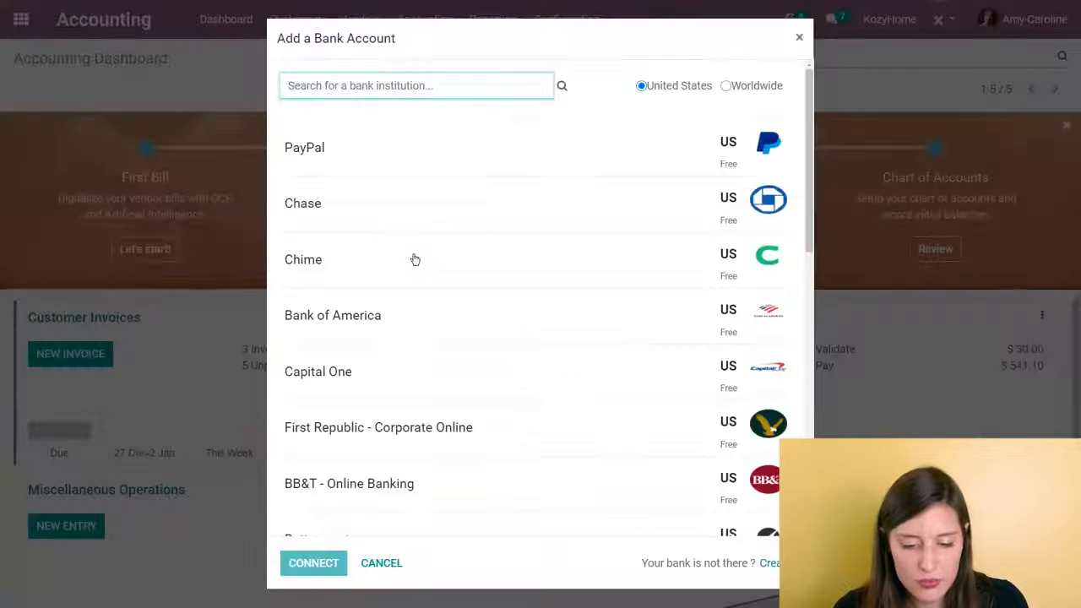
click(799, 39)
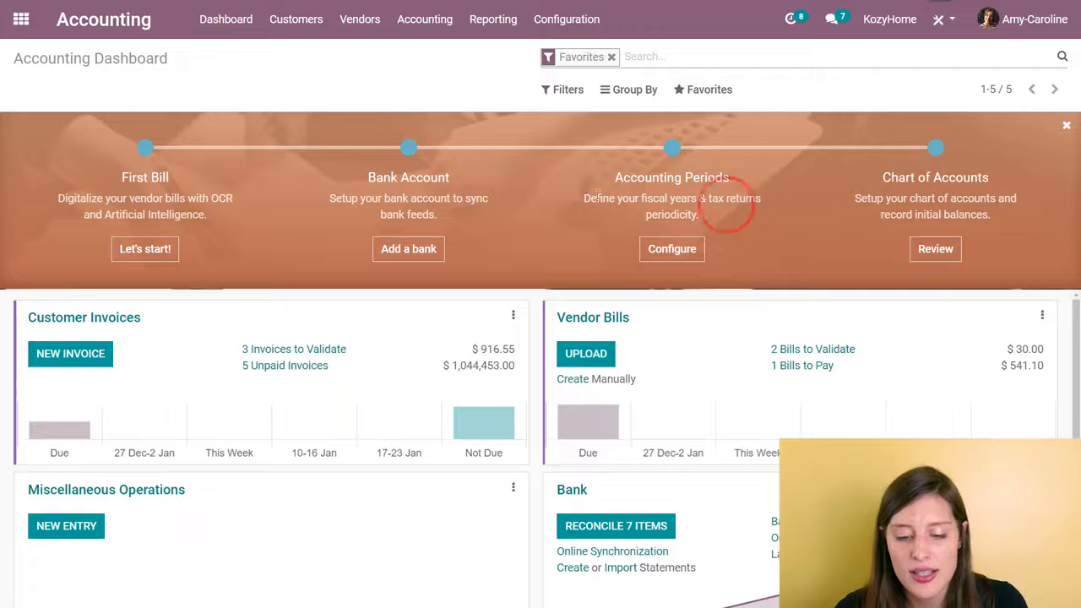
click(591, 21)
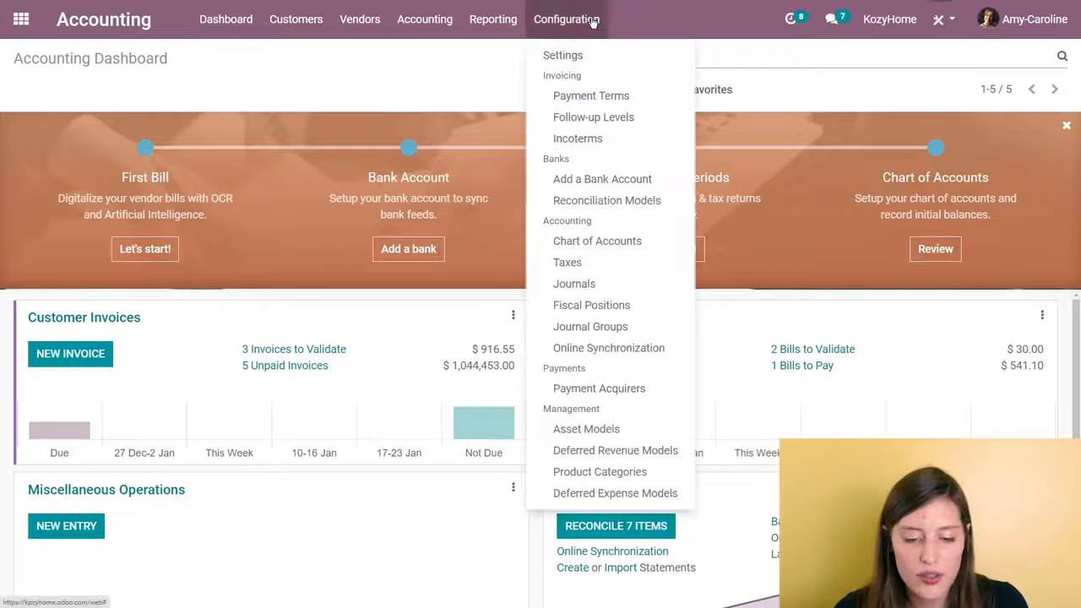
click(378, 71)
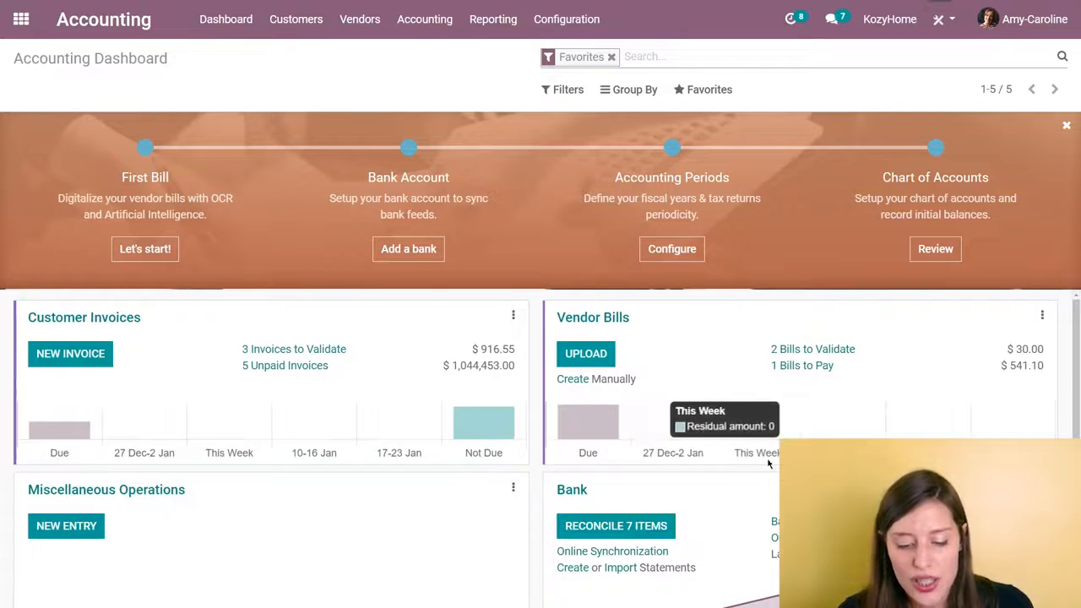
- Open the Bank journal's reconciliation and review the statement lines with their suggested invoice matches
scroll(659, 444, down, 2)
click(648, 416)
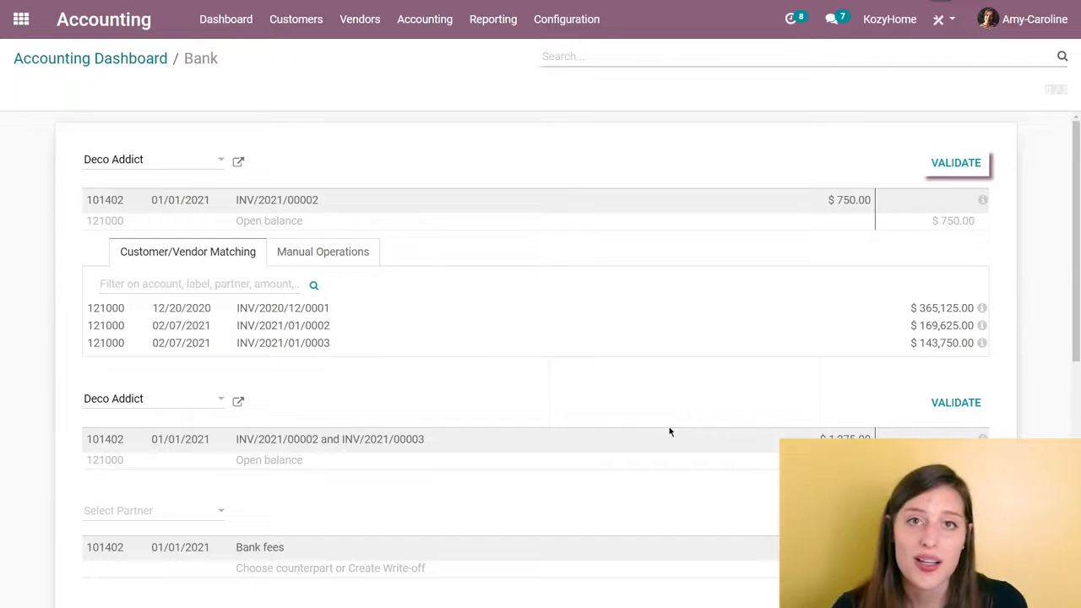
scroll(669, 432, down, 3)
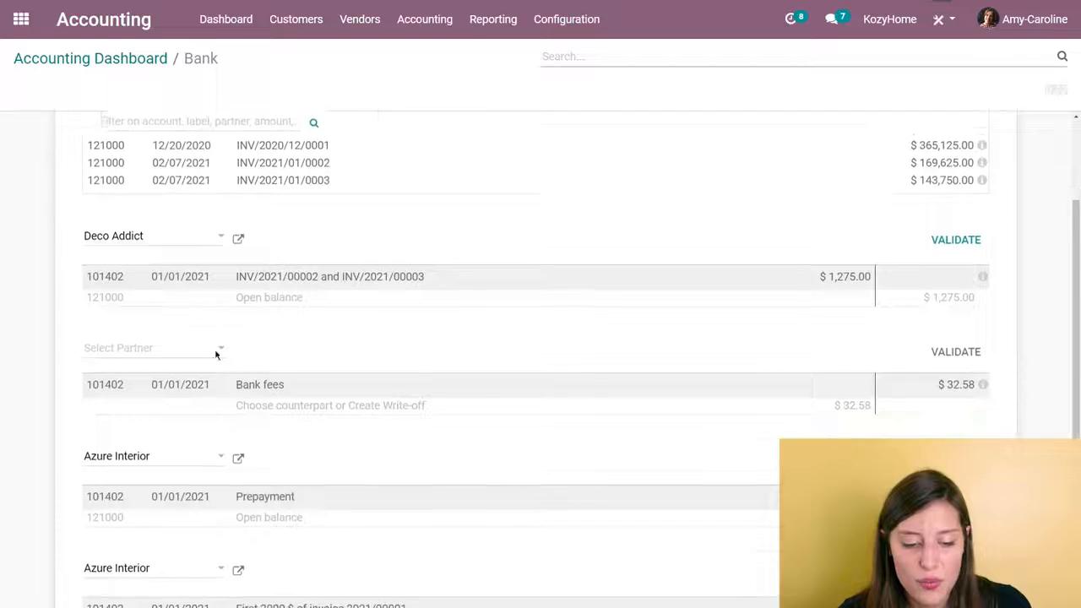
scroll(512, 370, up, 3)
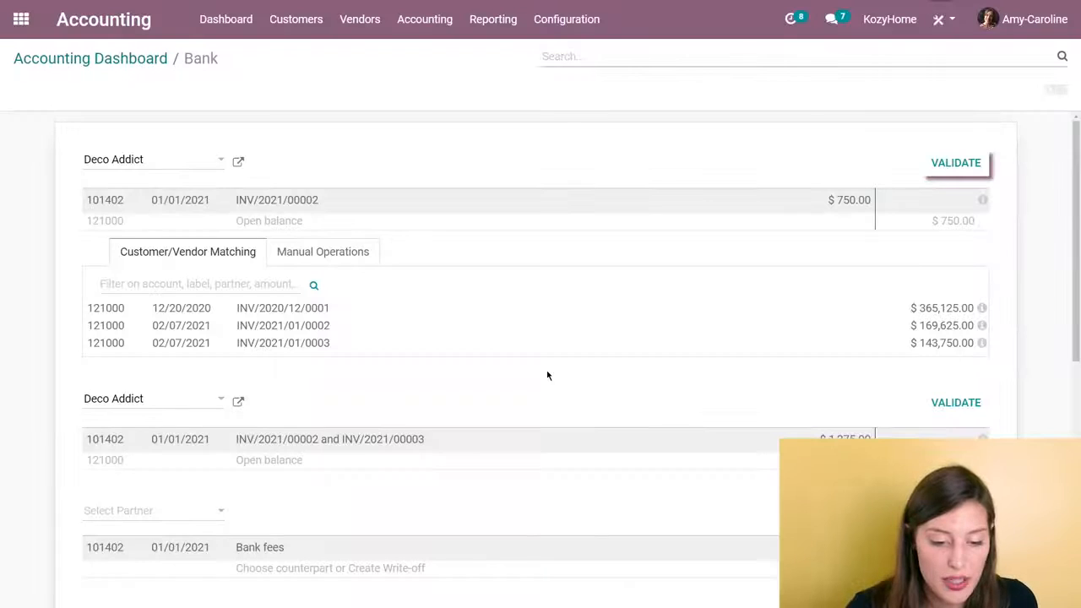
- Switch to the Sales app's products, remove the Can be Sold filter and search for "kh"
click(21, 18)
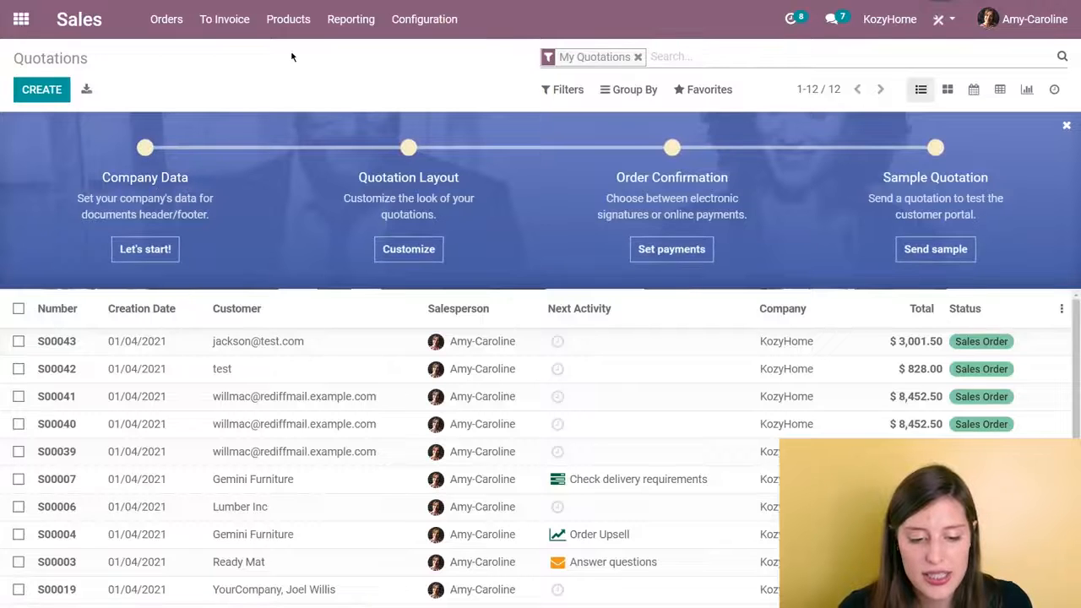
click(291, 35)
click(303, 58)
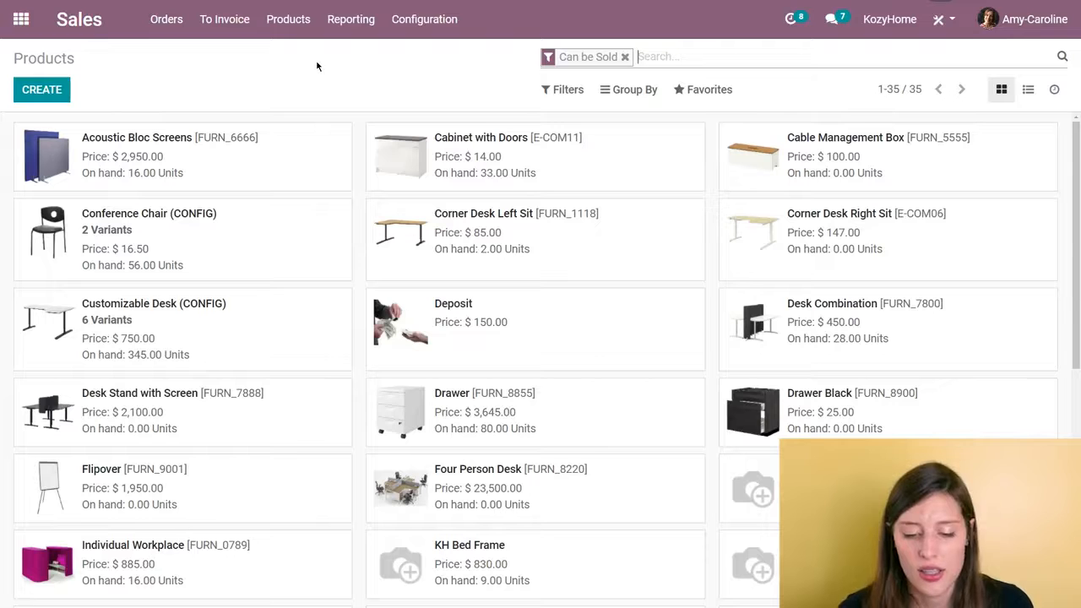
key(BackSpace)
text(kh)
key(Return)
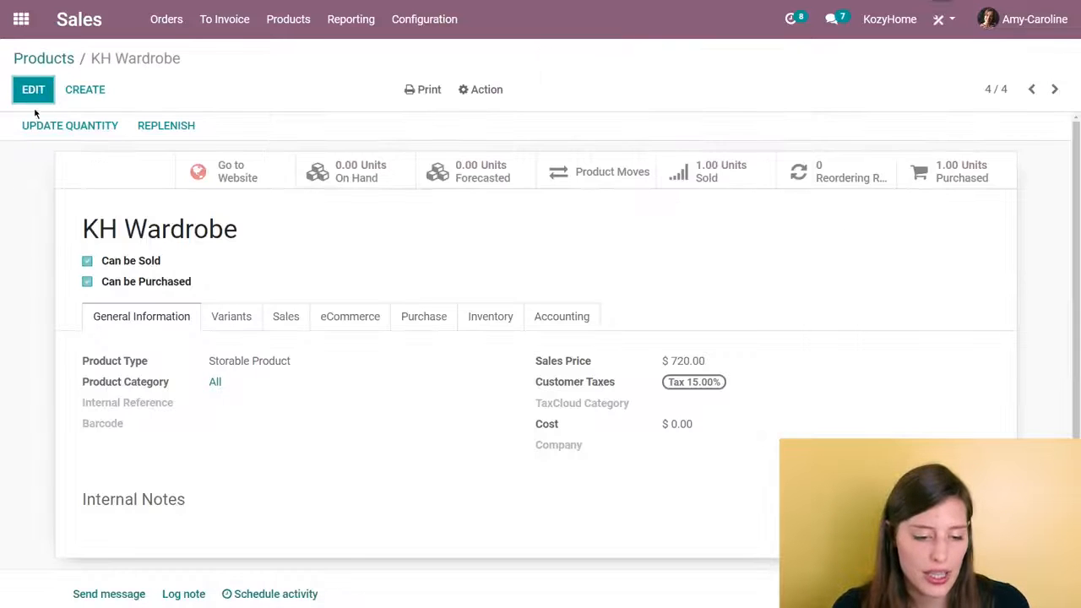
- Open the KH Wardrobe product for editing and check the available product types, keeping Storable Product
click(32, 91)
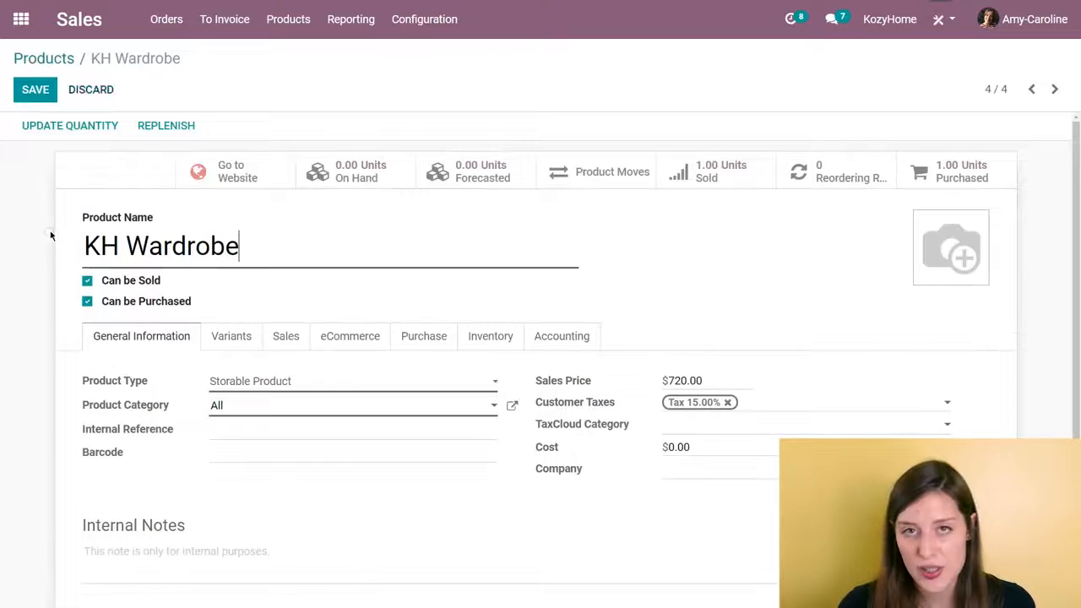
scroll(361, 314, down, 1)
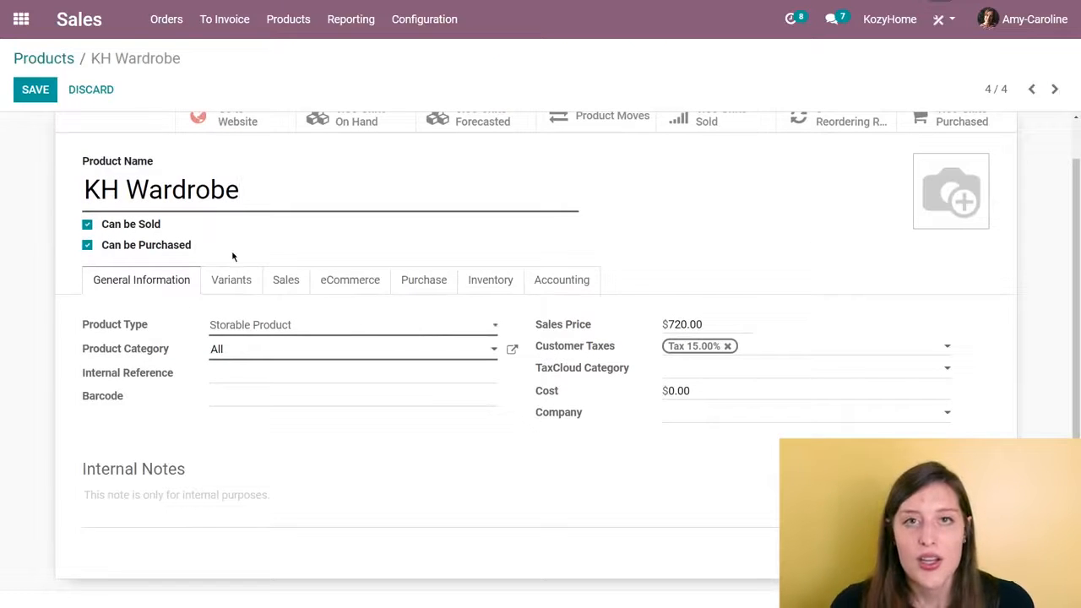
click(335, 328)
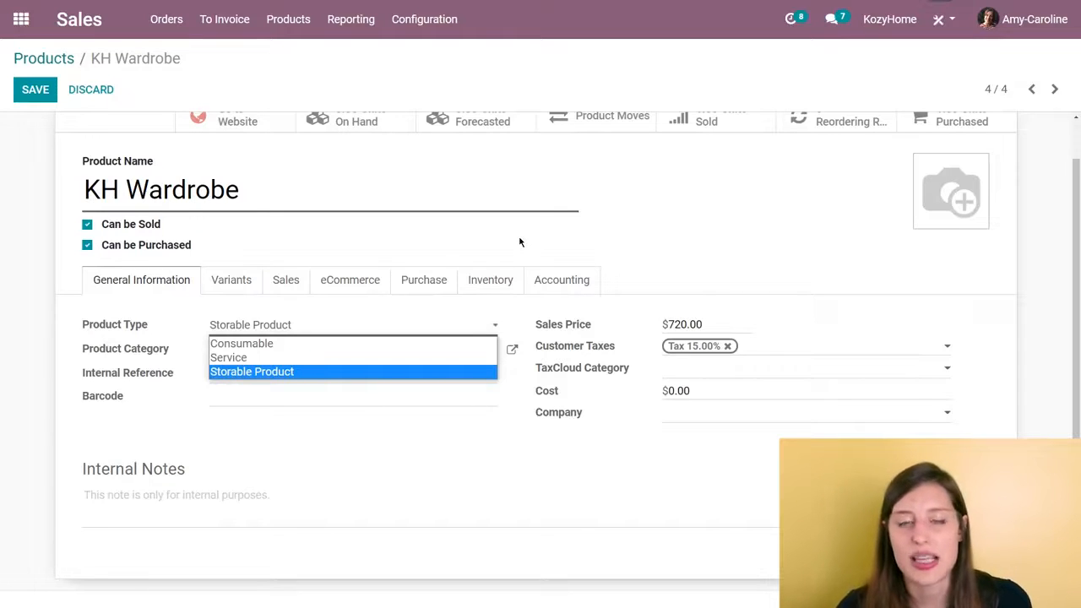
click(664, 207)
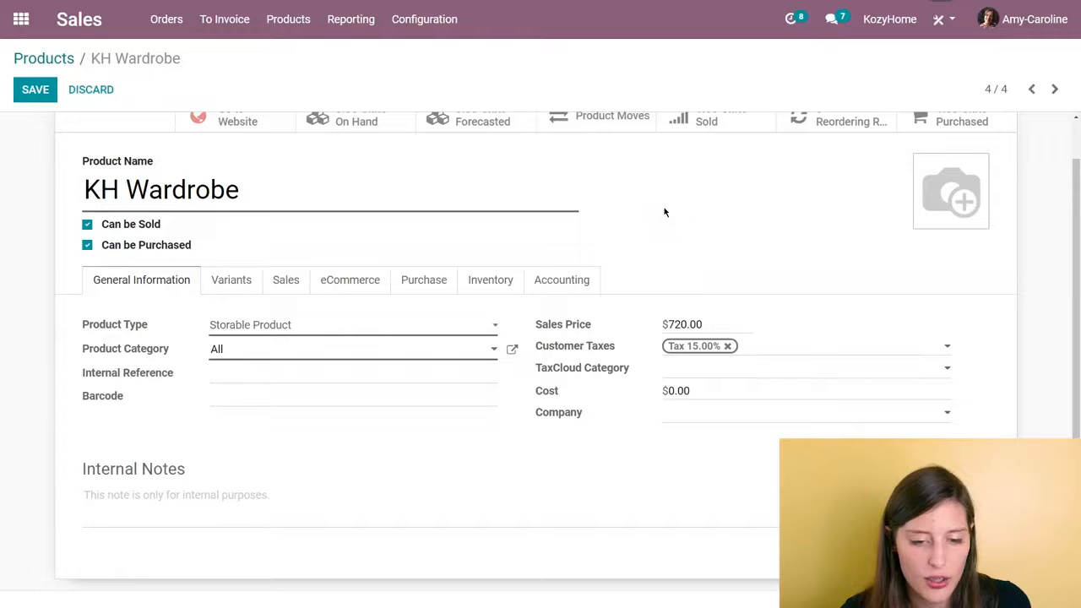
- Review the KH Wardrobe's vendor, bill control policy and sales invoicing policy, and save the product
click(428, 283)
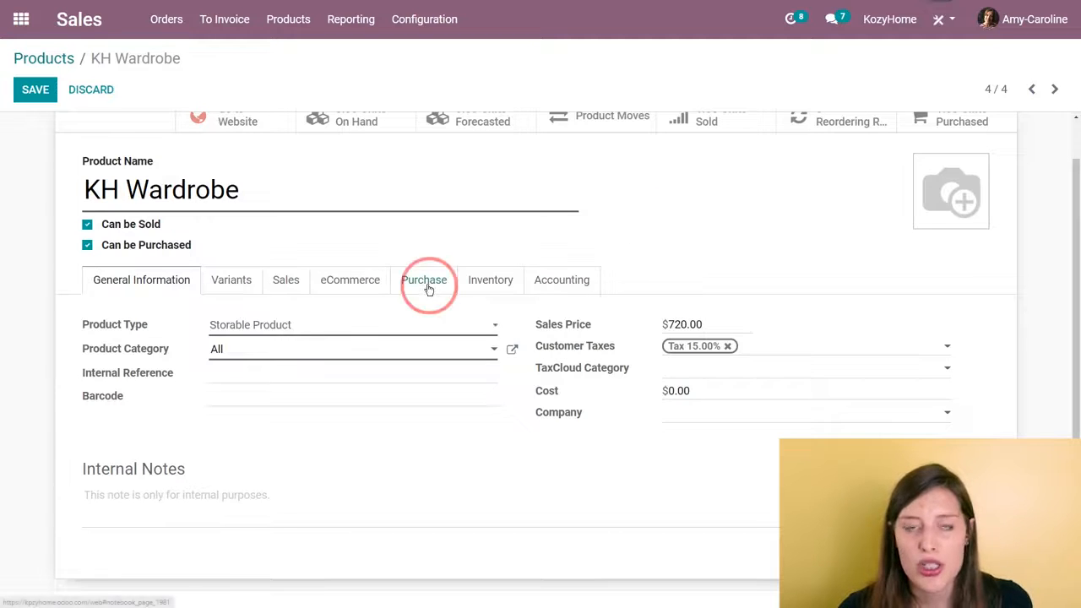
scroll(396, 387, down, 1)
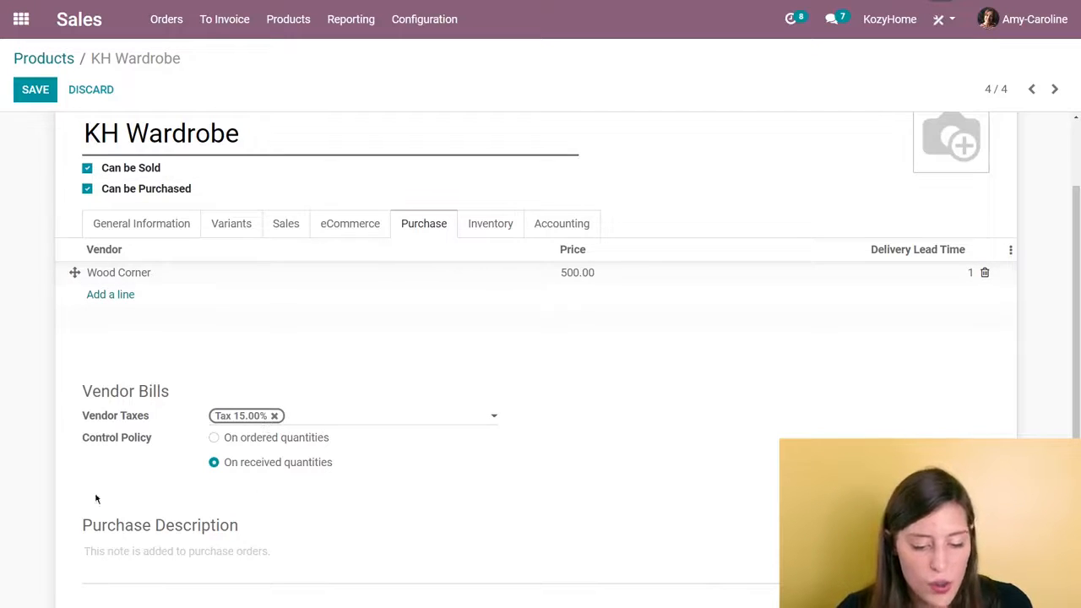
scroll(470, 486, up, 1)
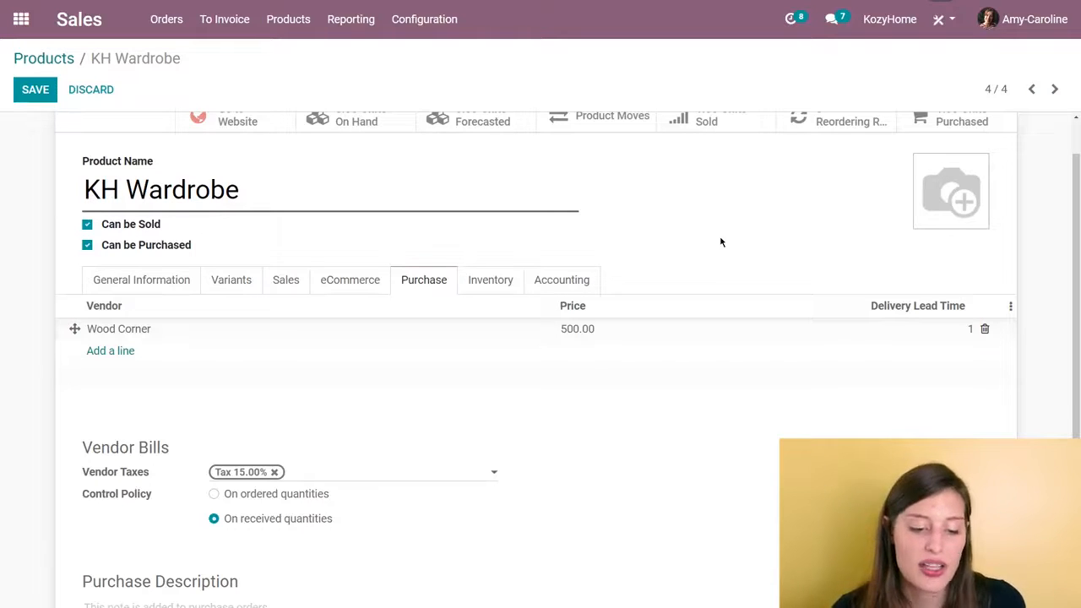
click(296, 283)
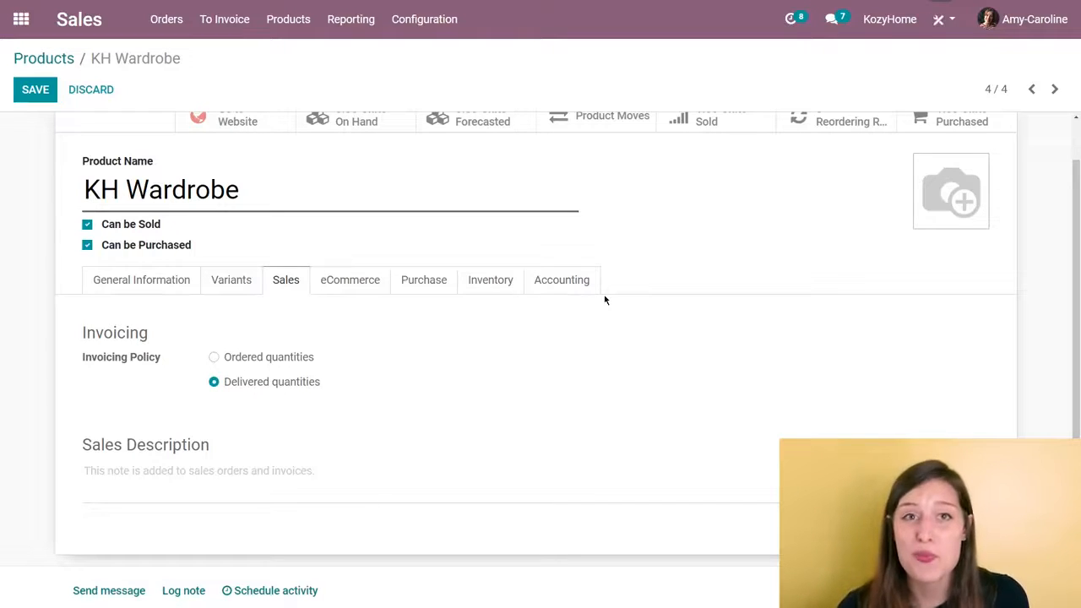
click(34, 89)
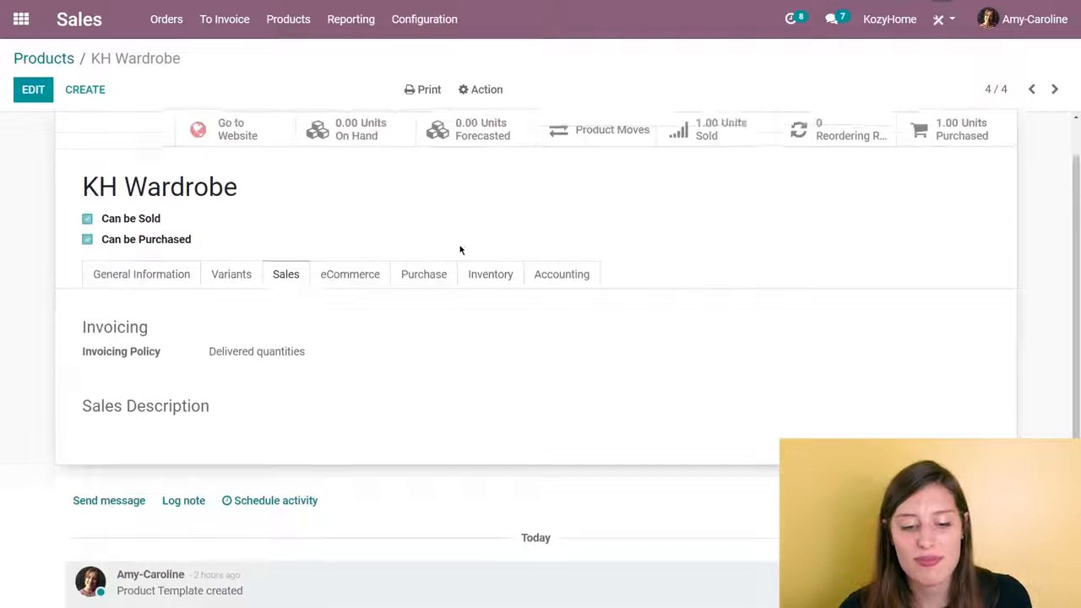